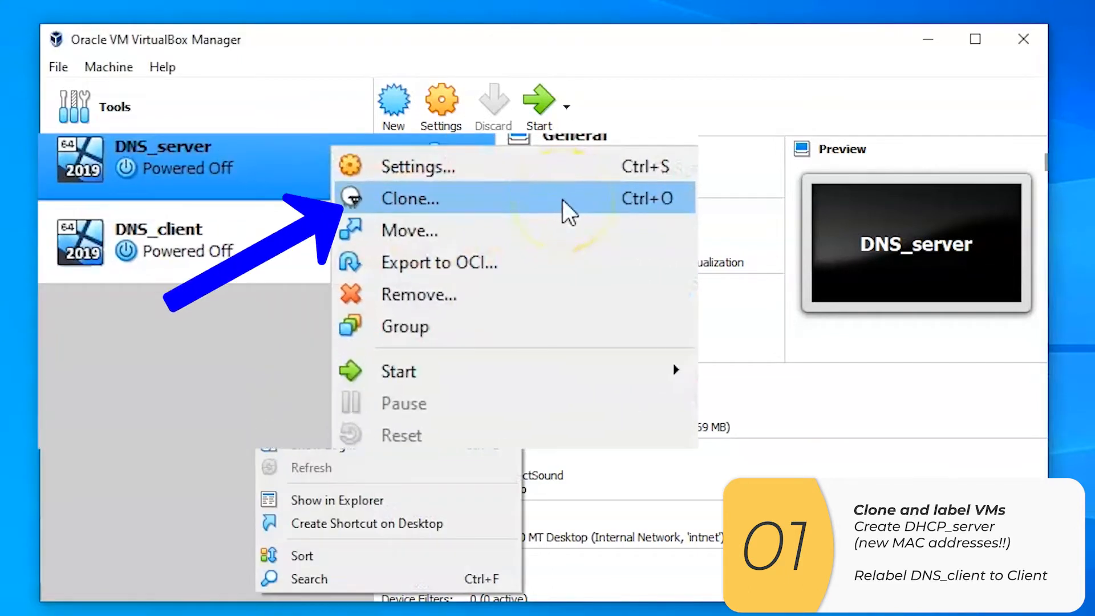
Clone the DNS_server virtual machine as DHCP_server, generating new MAC addresses for all network adapters
click(562, 199)
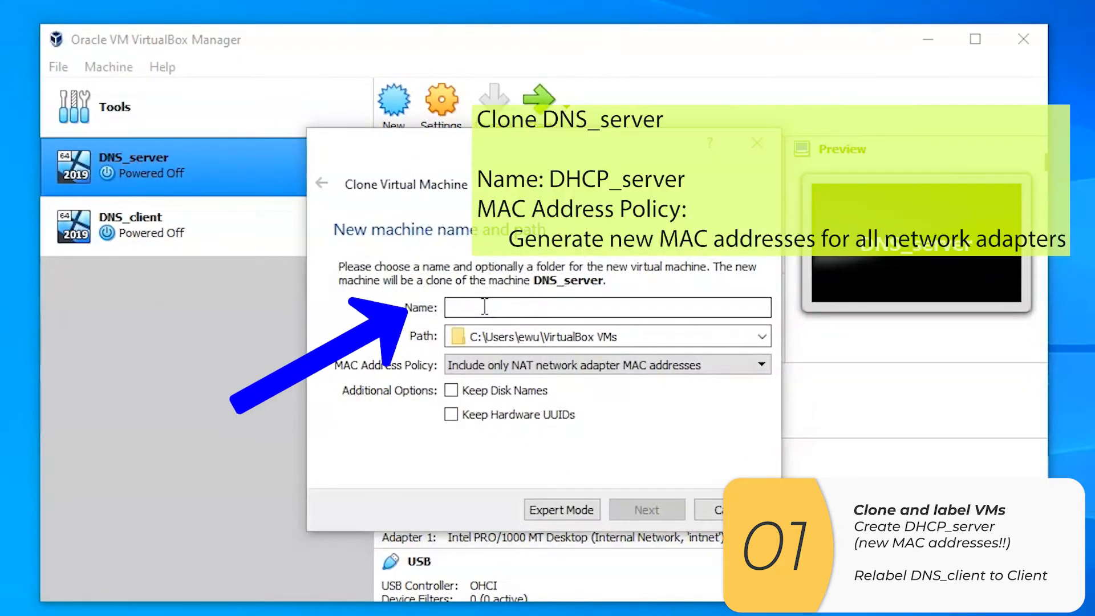
click(484, 307)
text(DHCP_server)
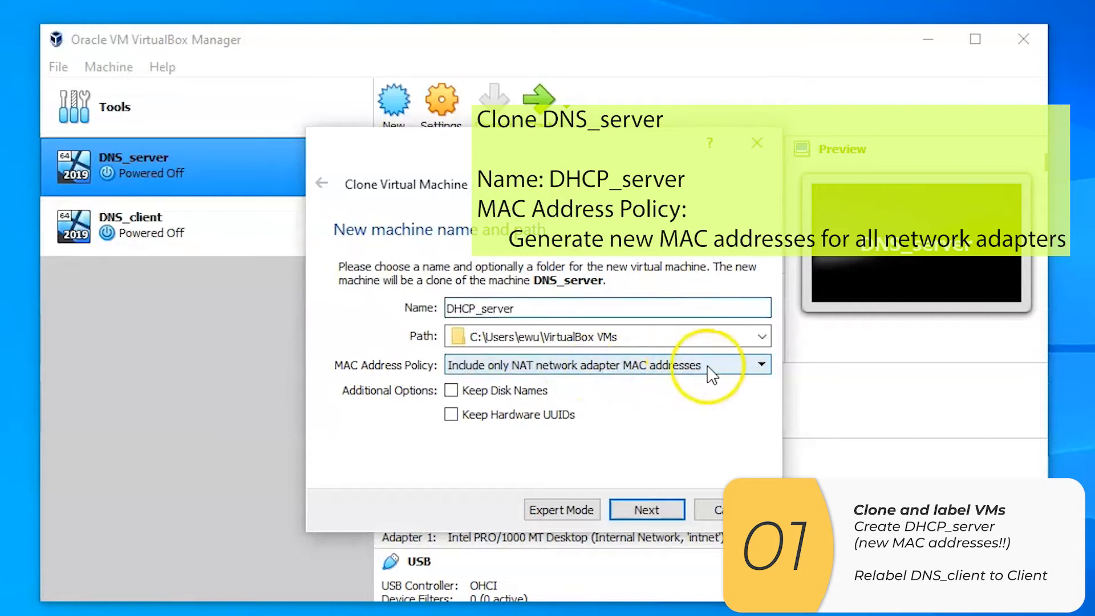
click(760, 363)
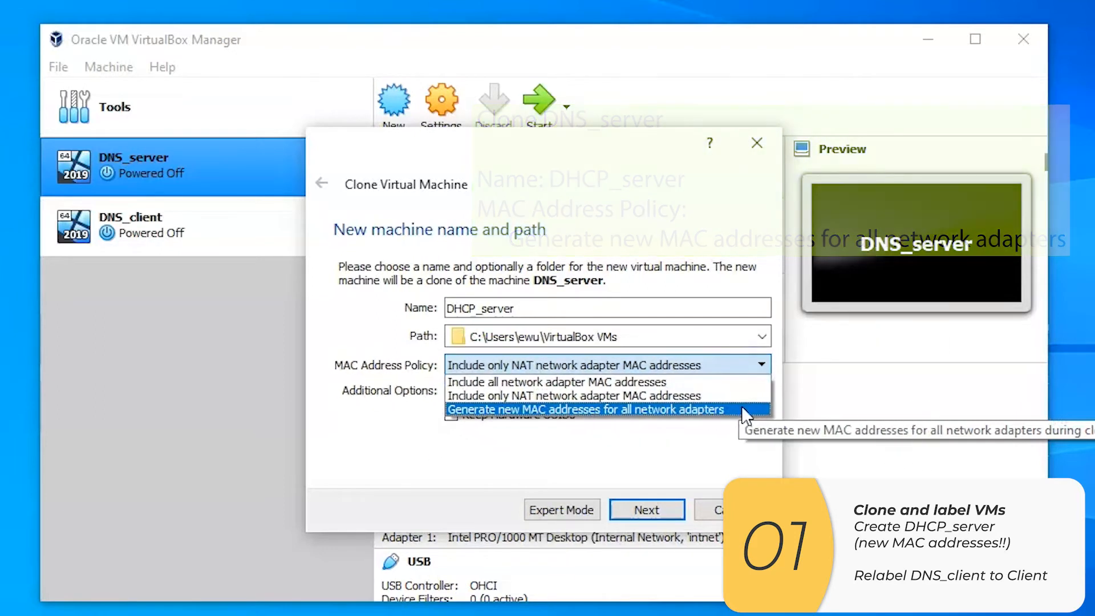
click(741, 408)
click(674, 508)
click(673, 508)
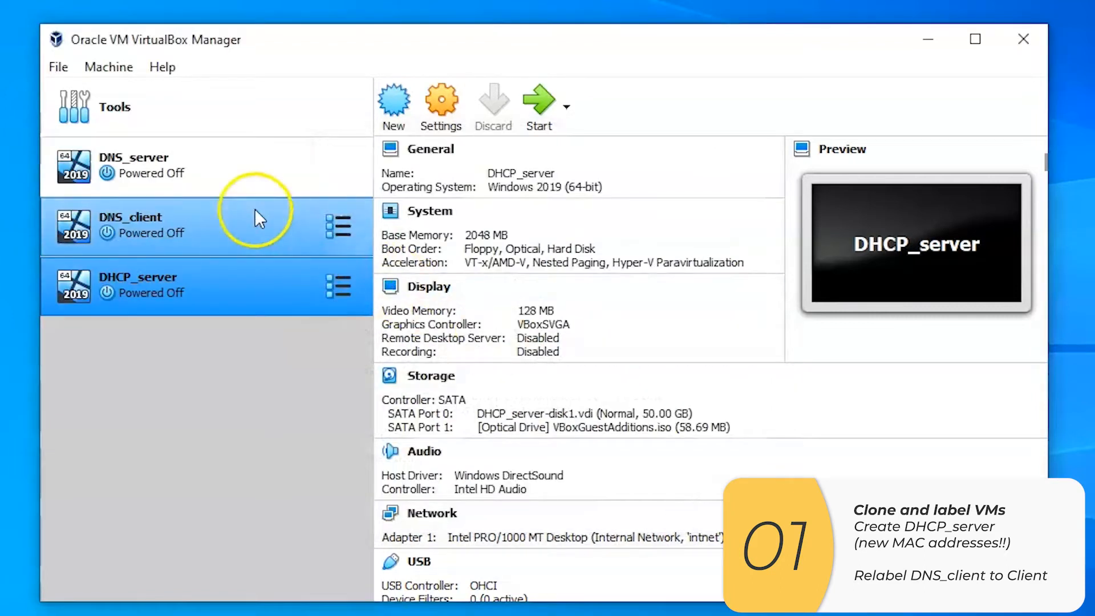
Rename the DNS_client virtual machine as Client
click(284, 224)
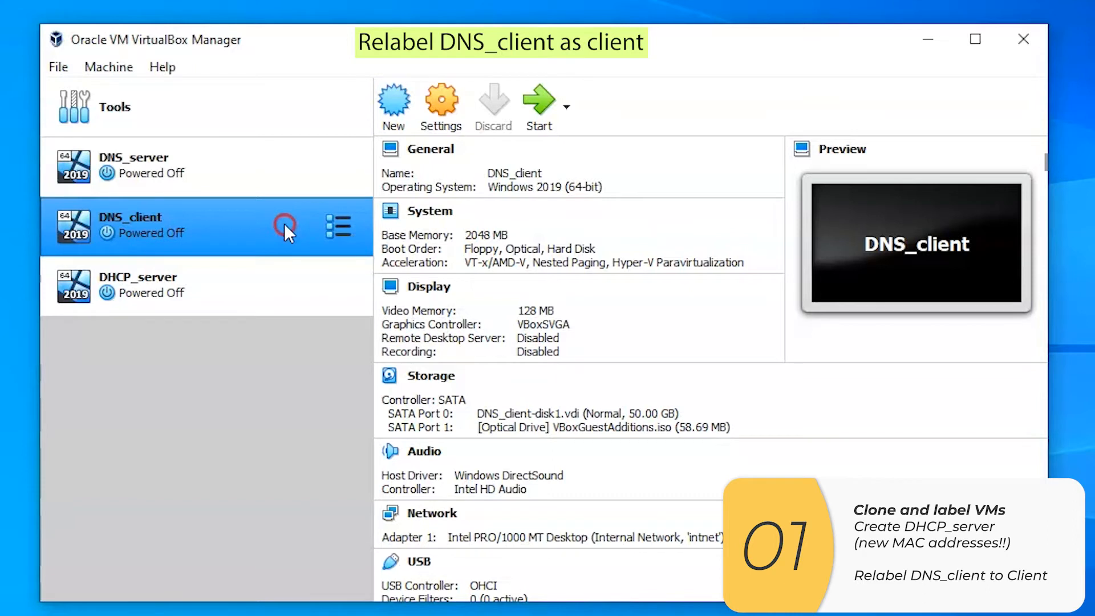
right_click(284, 224)
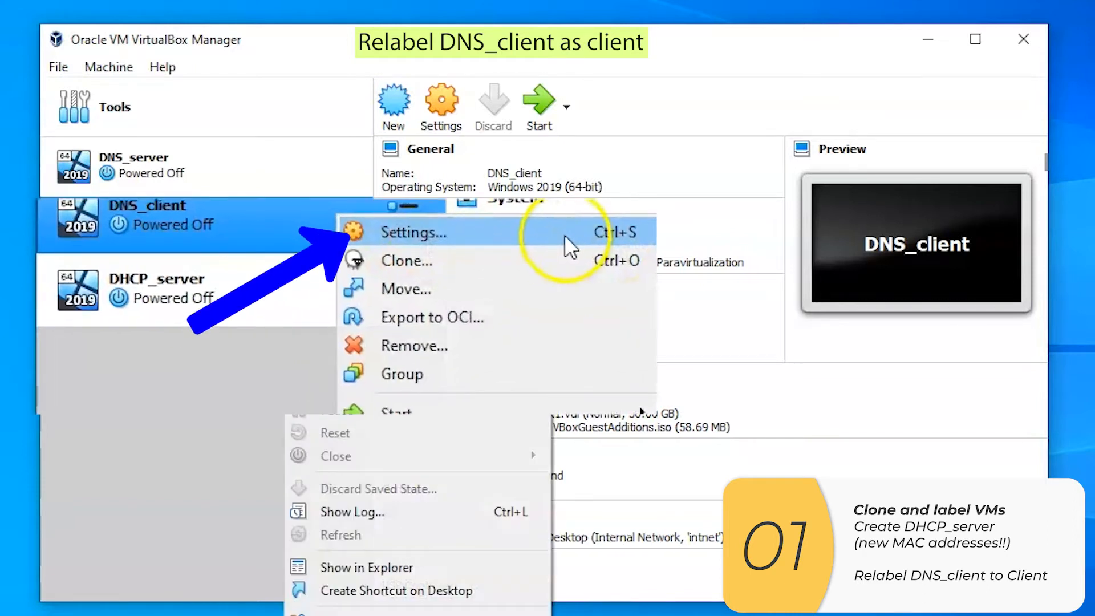
click(564, 235)
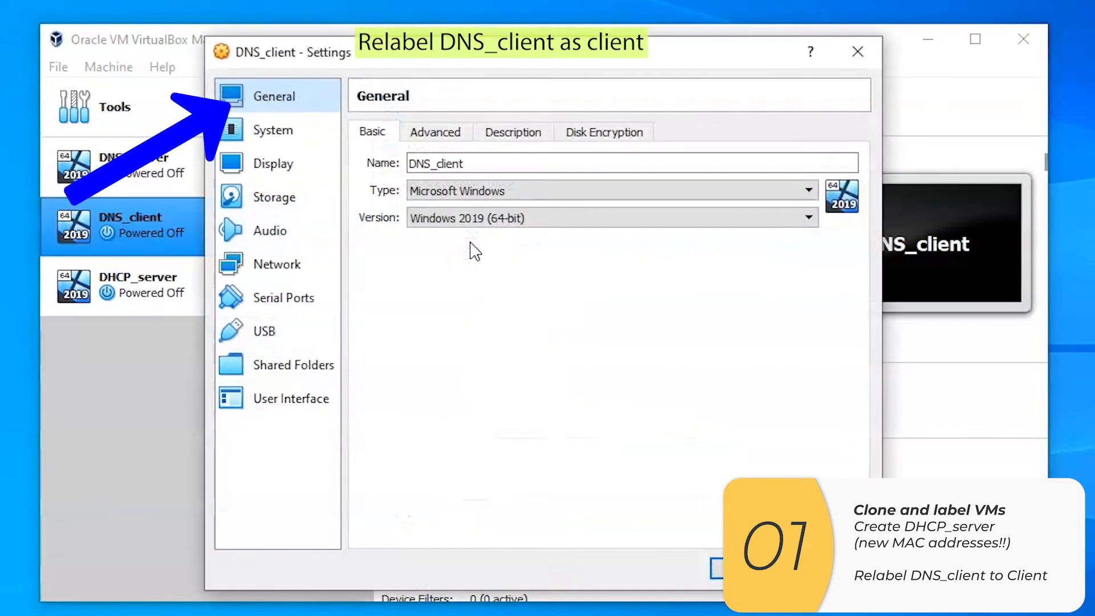
drag(431, 164, 377, 154)
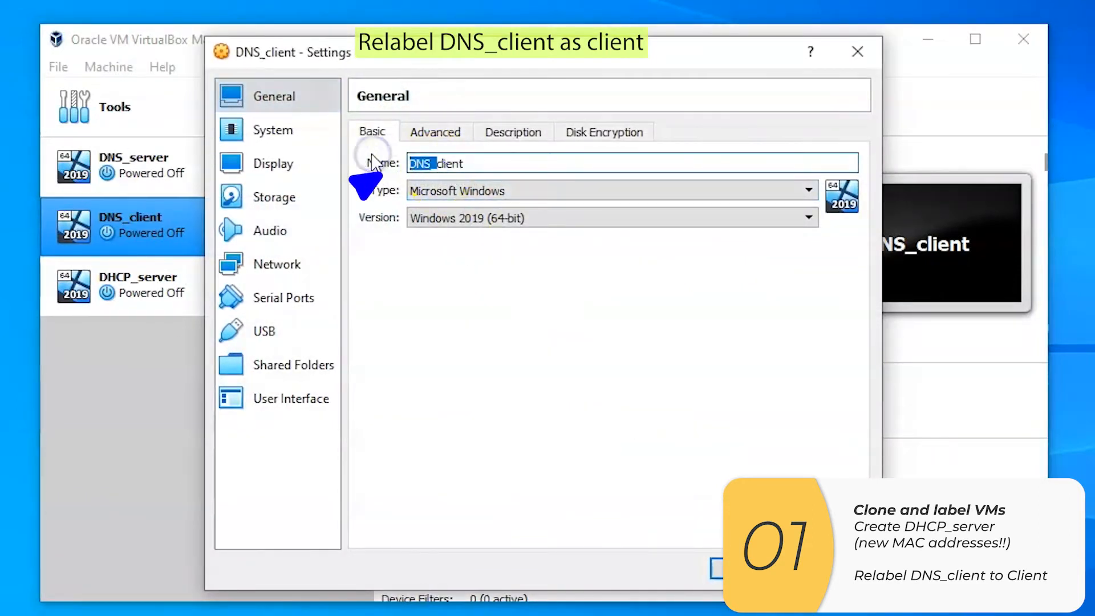
key(BackSpace)
key(Delete)
text(C)
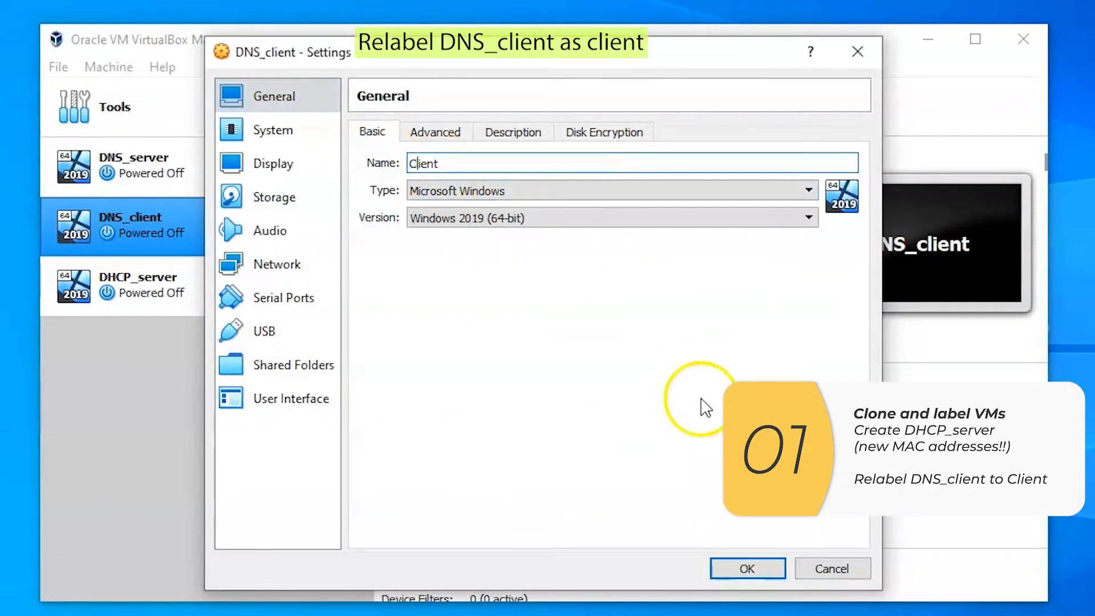
click(767, 574)
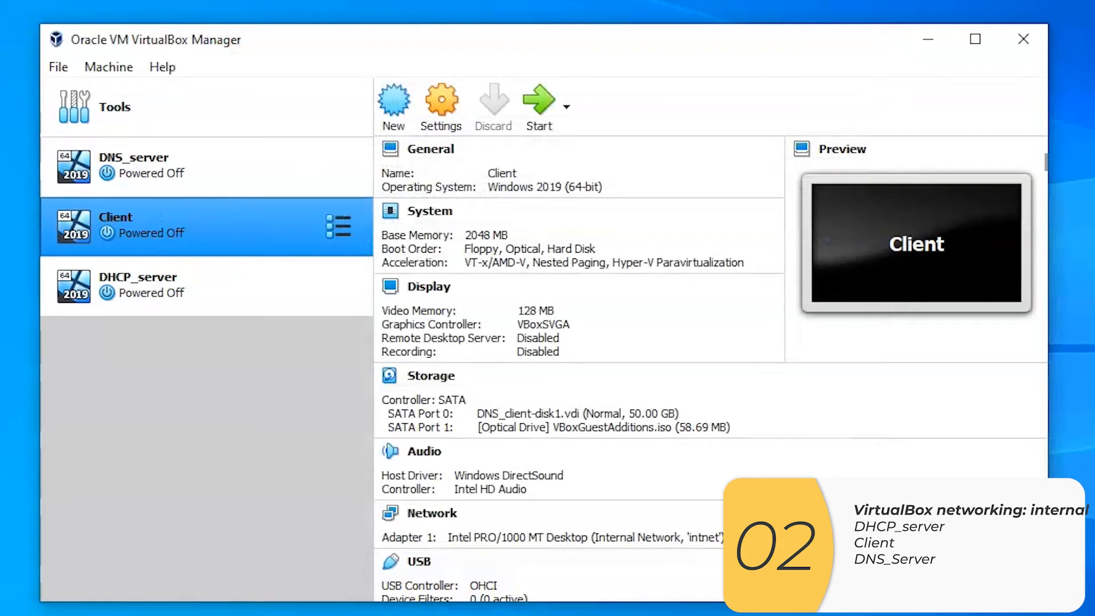
Attach network Adapter 1 of the DHCP_server virtual machine to Internal Network and save its settings
right_click(273, 289)
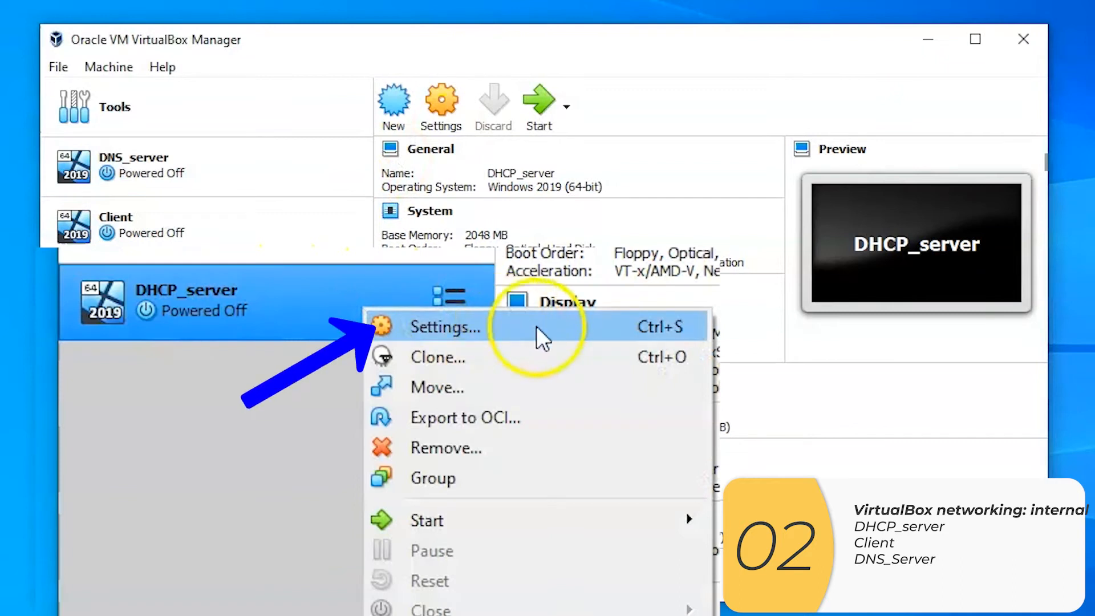
click(407, 310)
click(298, 264)
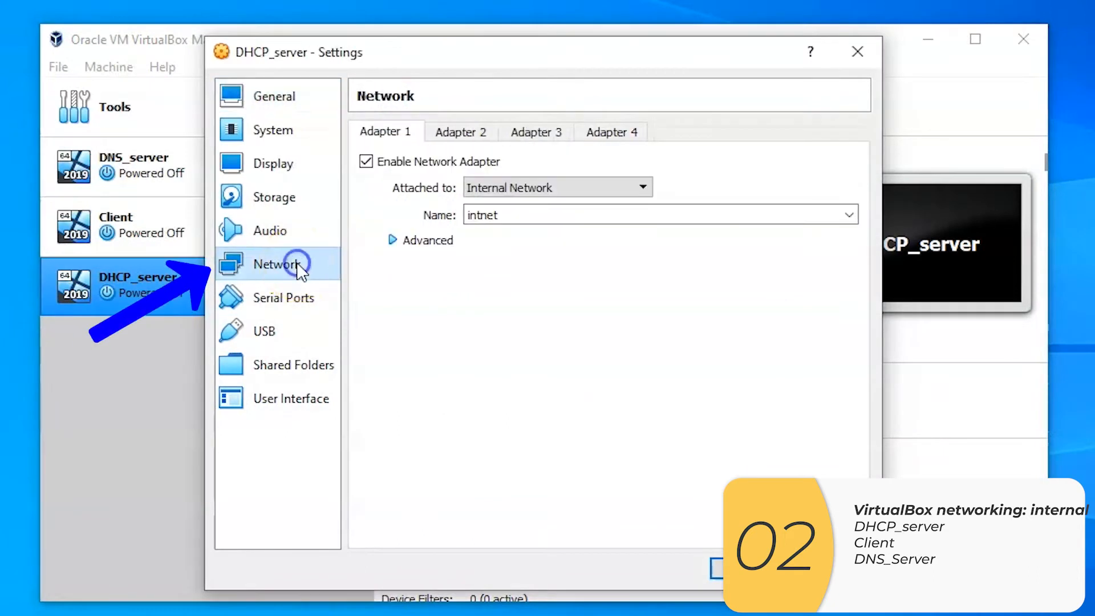
click(643, 188)
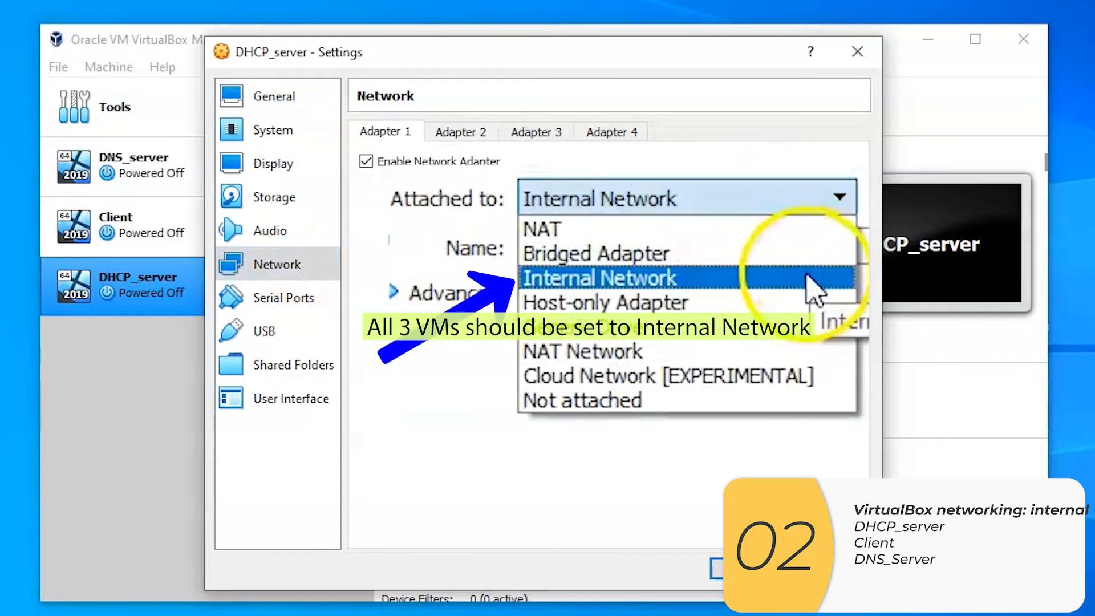
click(623, 232)
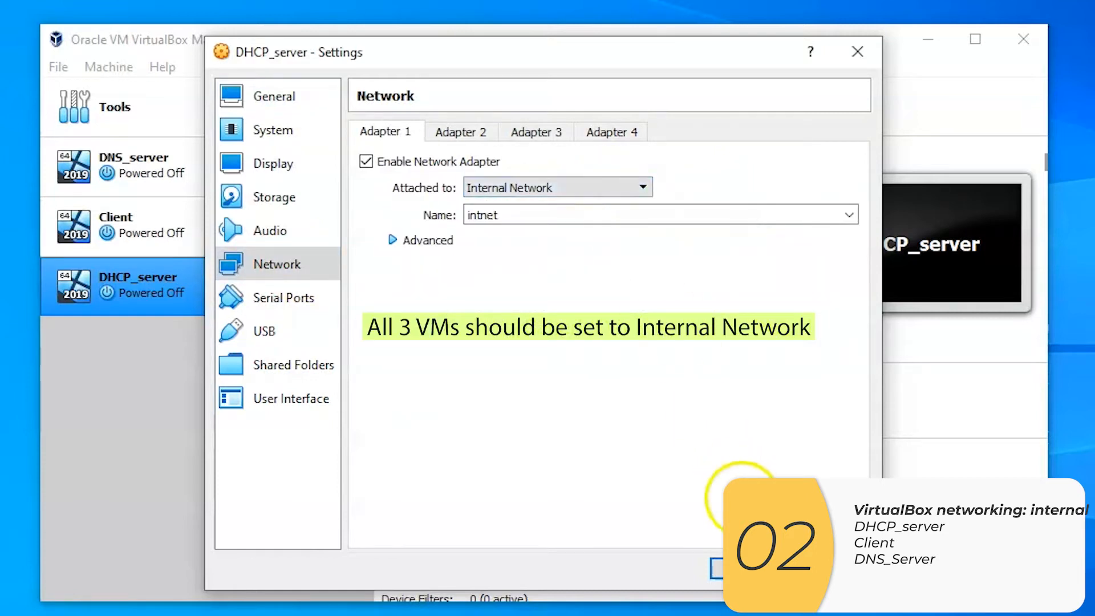
click(736, 569)
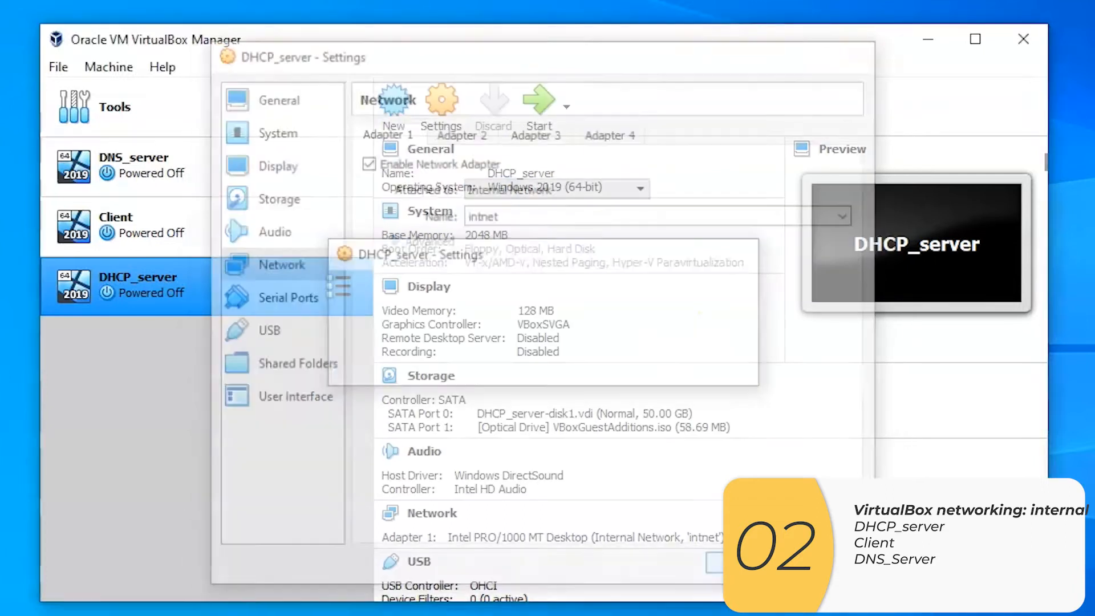
click(696, 416)
Attach network Adapter 1 of the Client virtual machine to Internal Network and save its settings
click(249, 219)
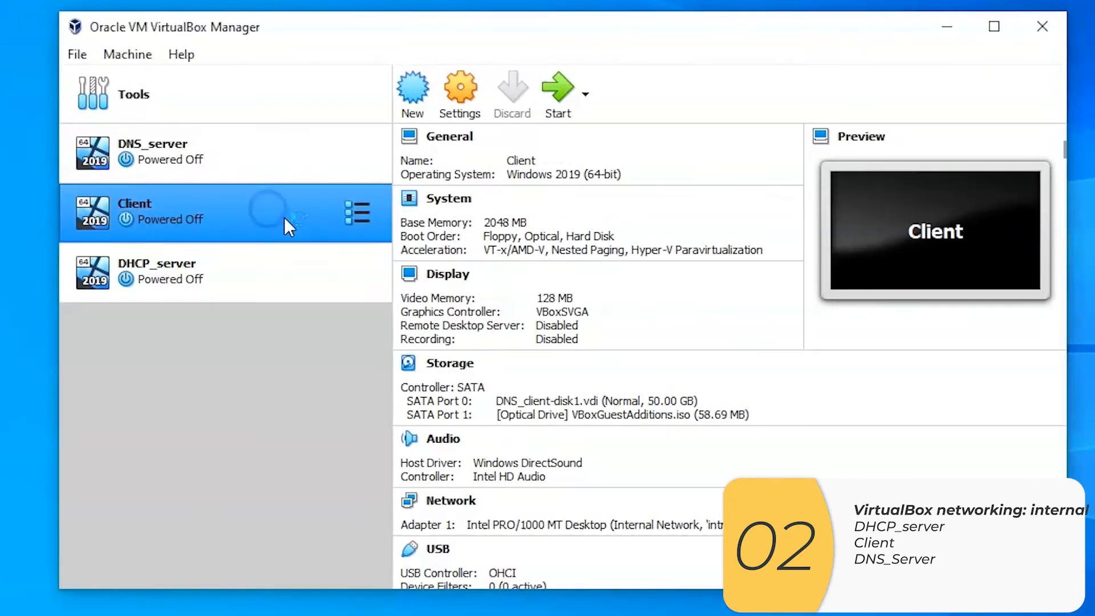
right_click(323, 227)
click(467, 250)
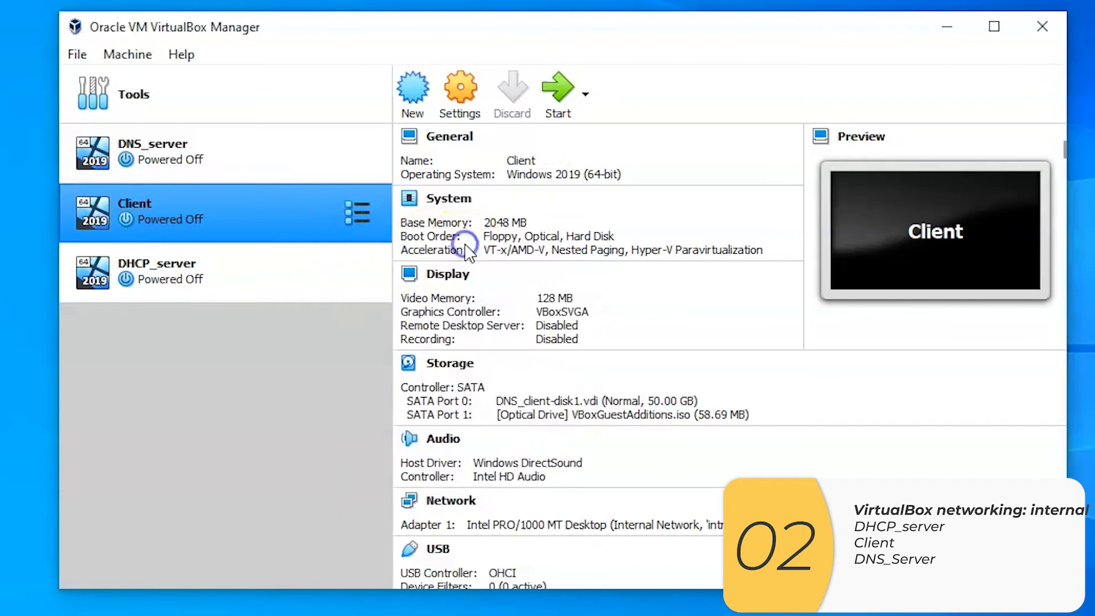
click(340, 250)
click(661, 175)
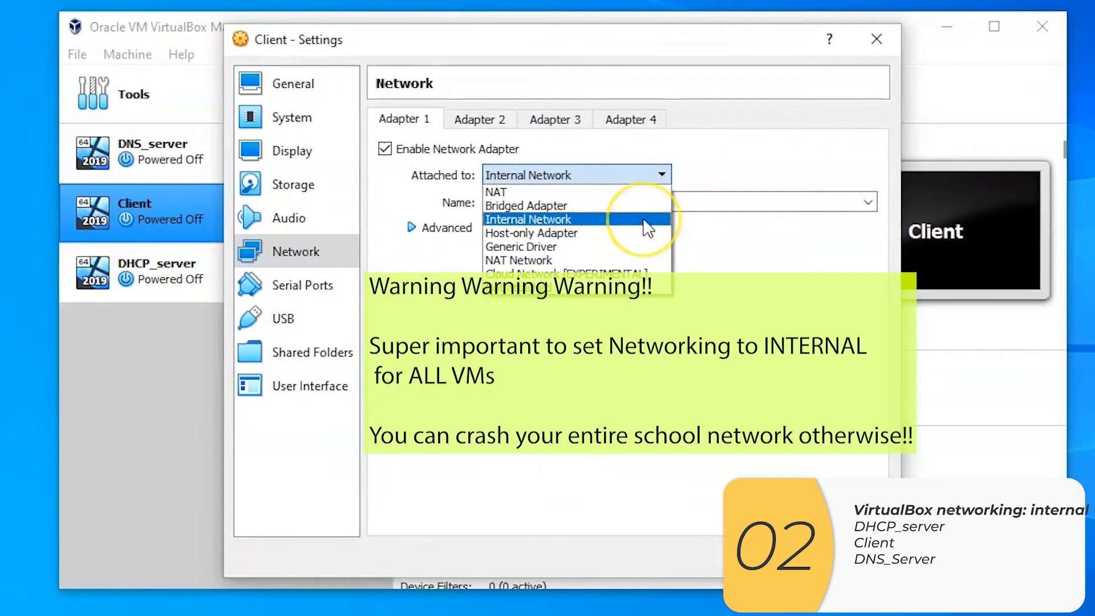
click(644, 219)
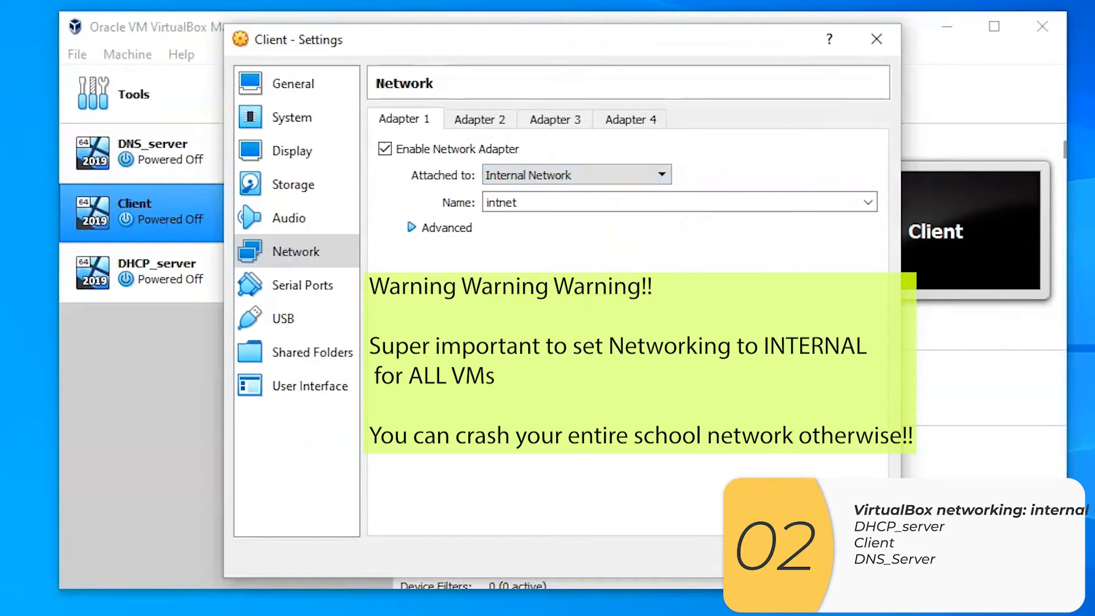
click(764, 557)
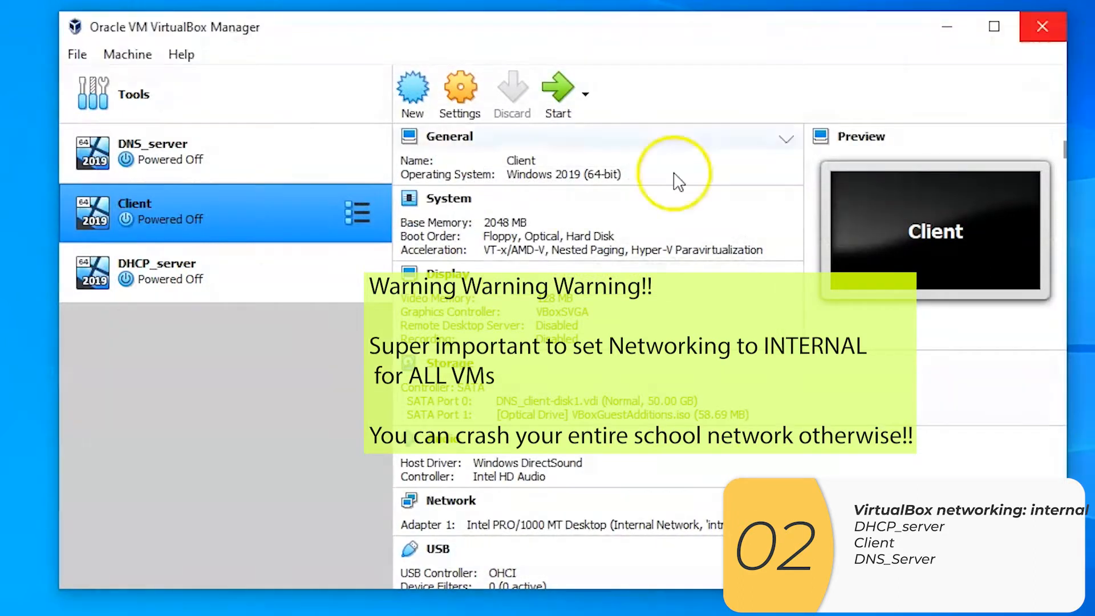
Attach network Adapter 1 of the DNS_server virtual machine to Internal Network and save its settings
click(285, 157)
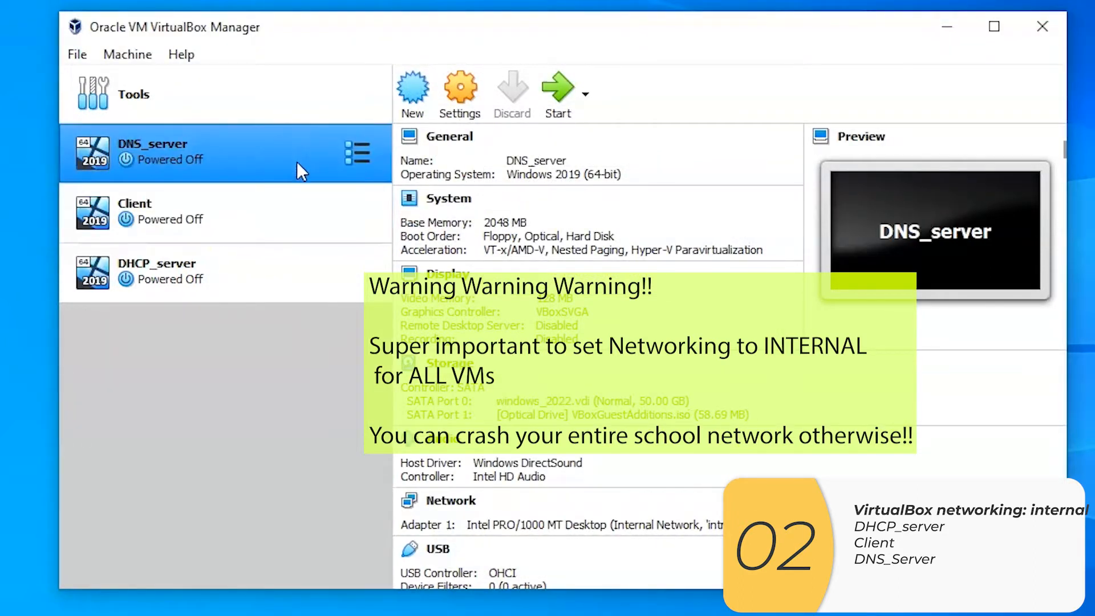
right_click(299, 160)
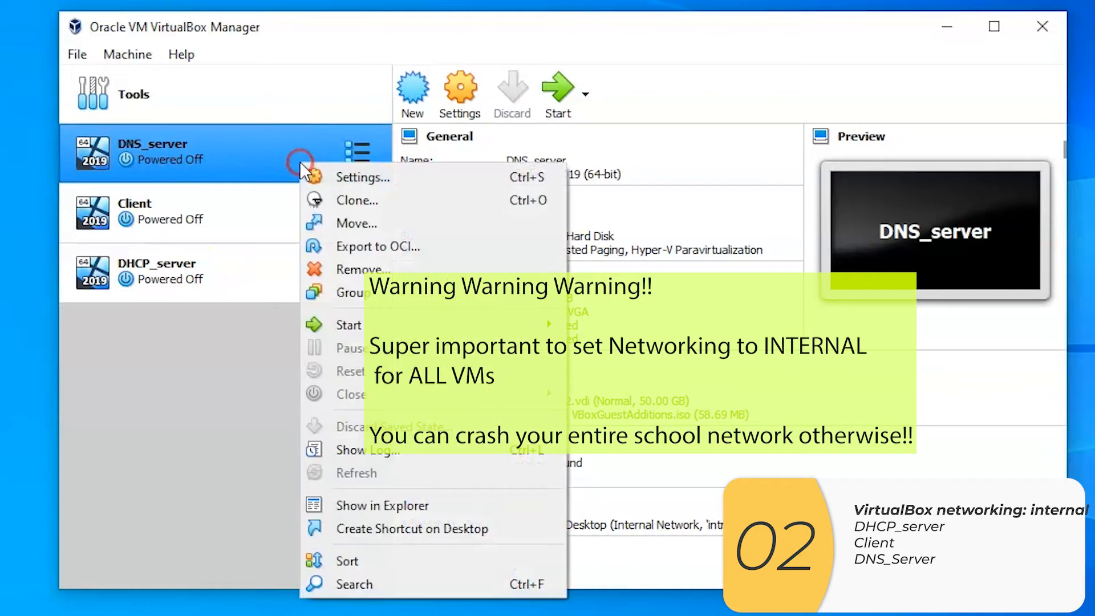
click(473, 176)
click(344, 253)
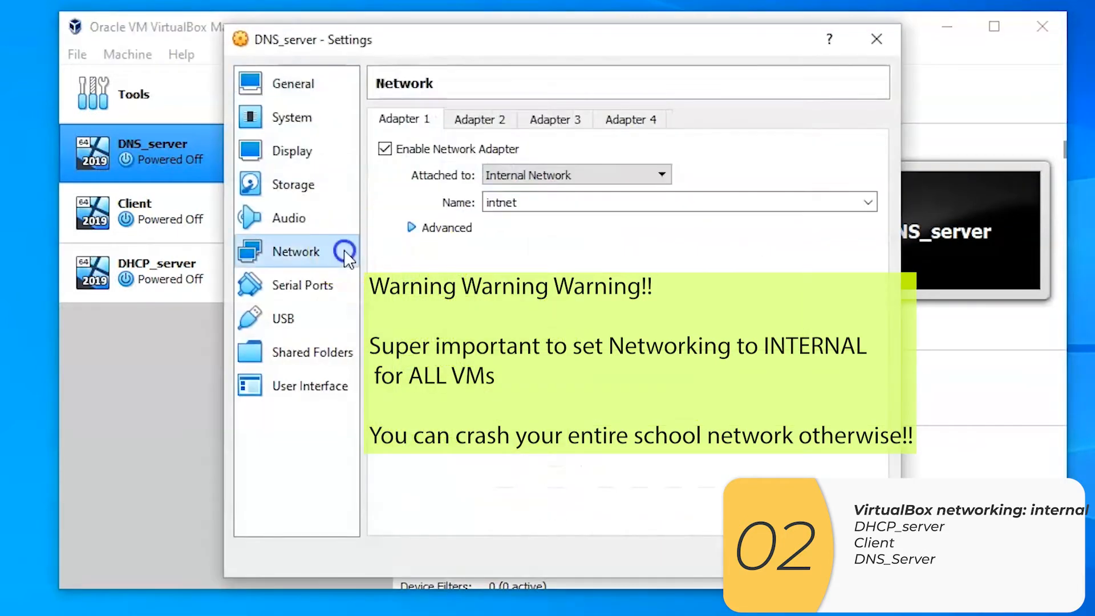
click(661, 173)
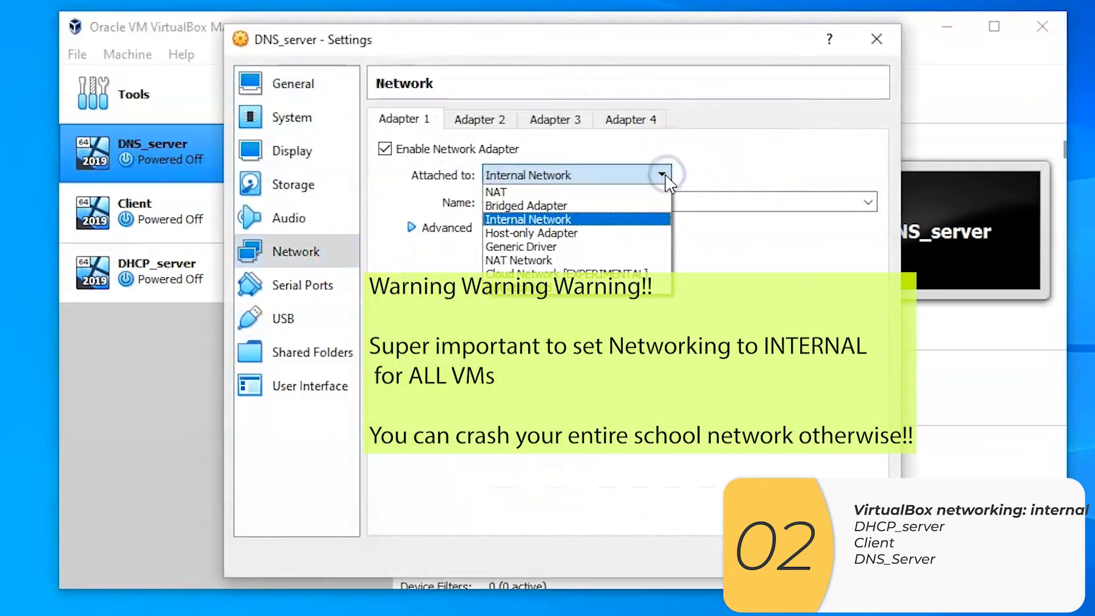
click(645, 223)
click(771, 557)
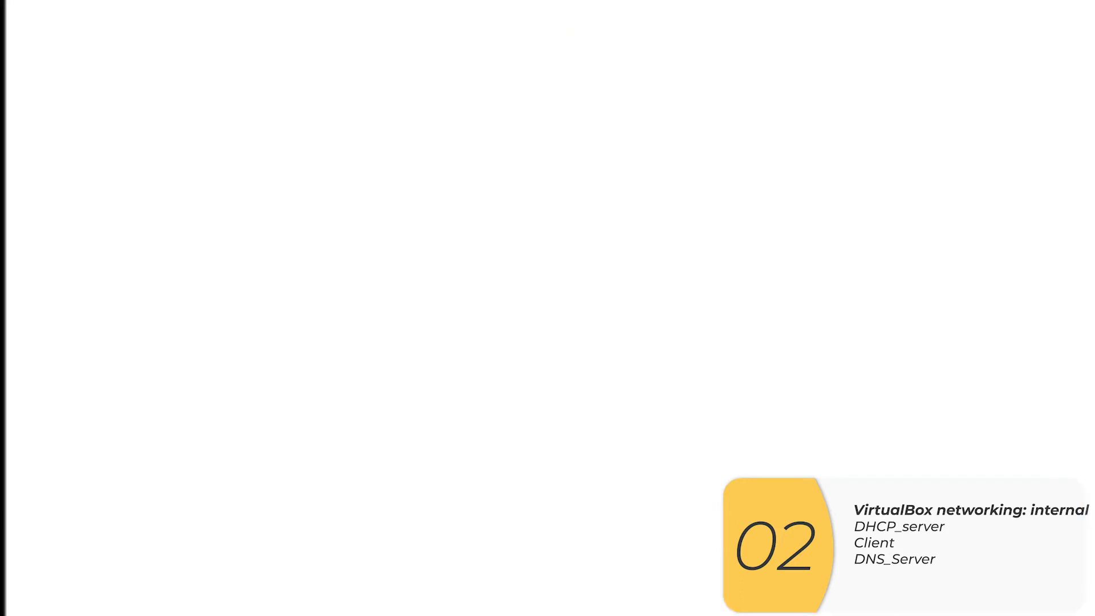
Start the DHCP_server virtual machine and sign in as Administrator with the account password
click(285, 294)
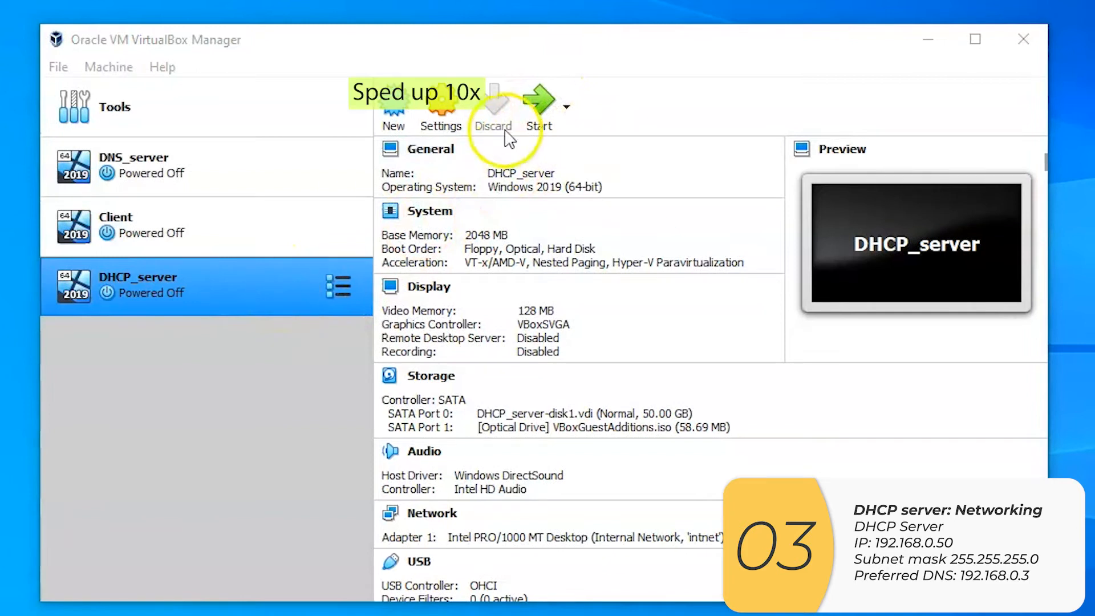
click(539, 121)
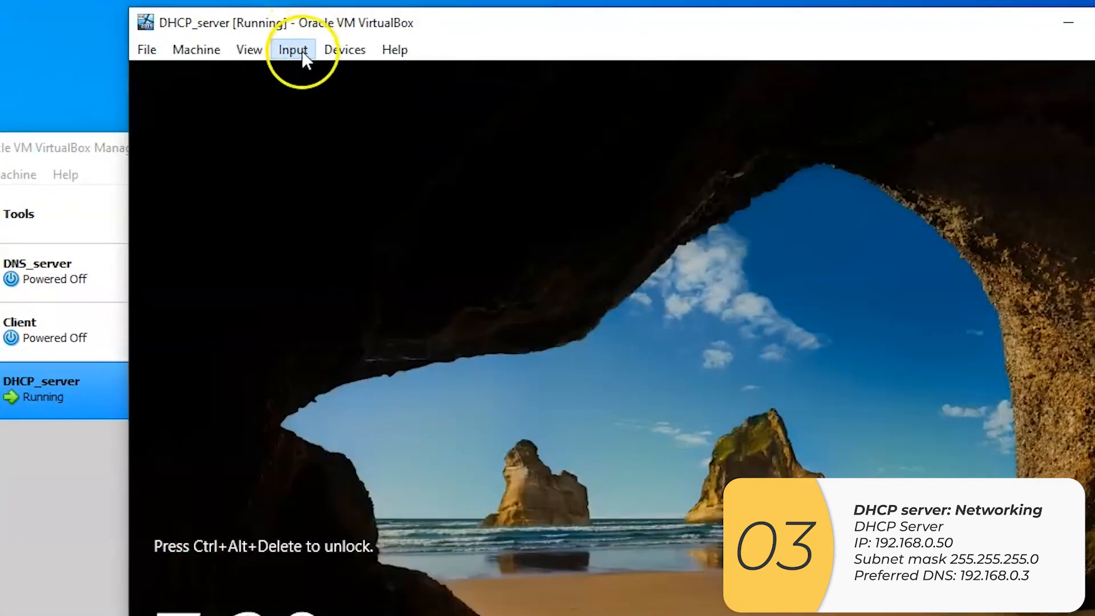
click(302, 51)
mouse_move(326, 70)
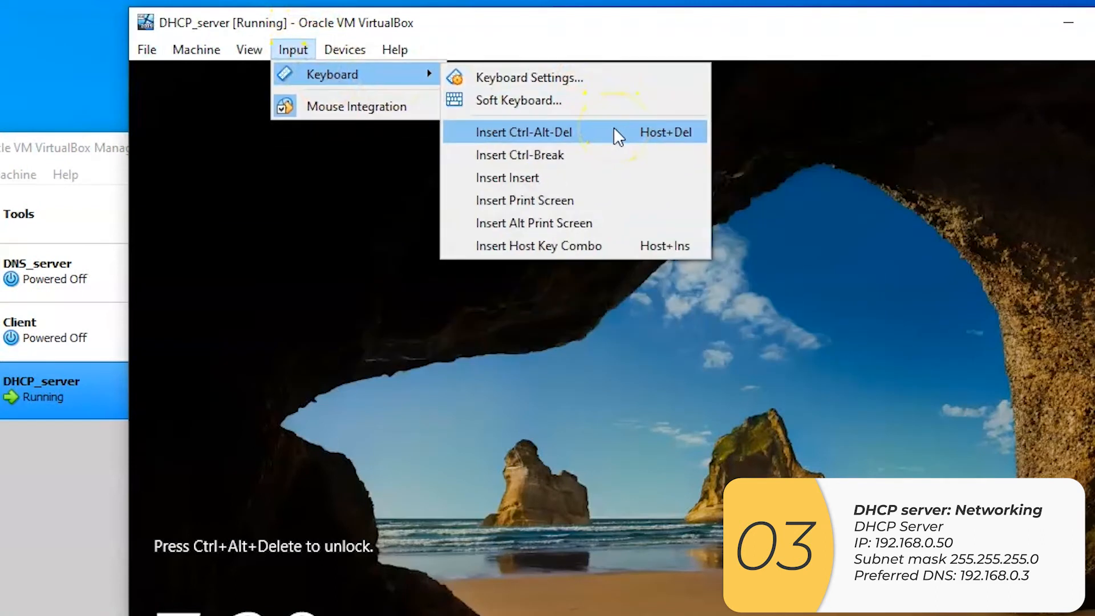
click(613, 128)
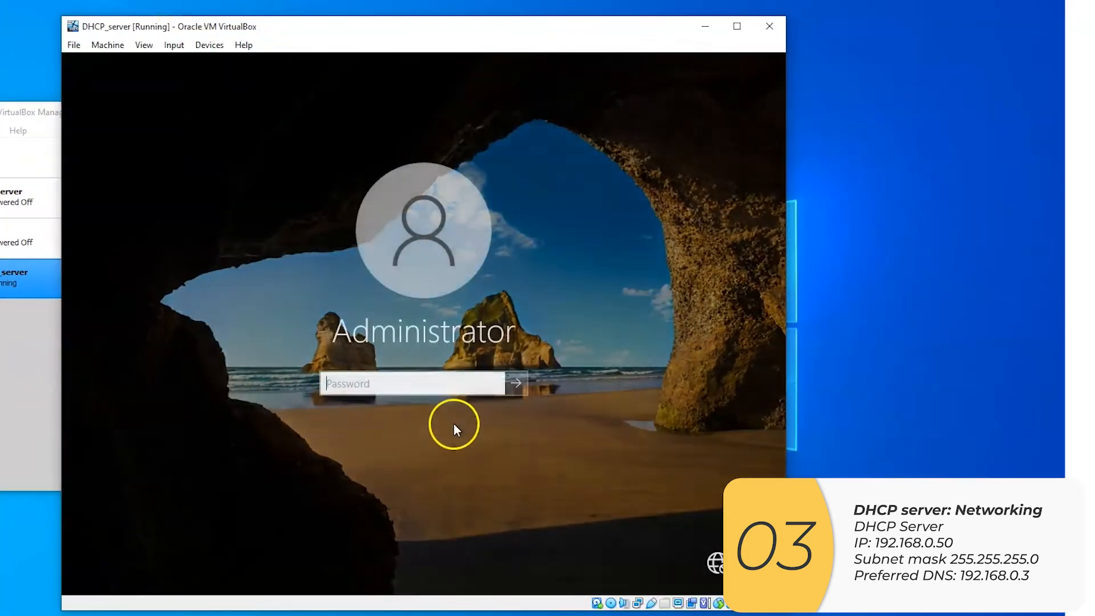
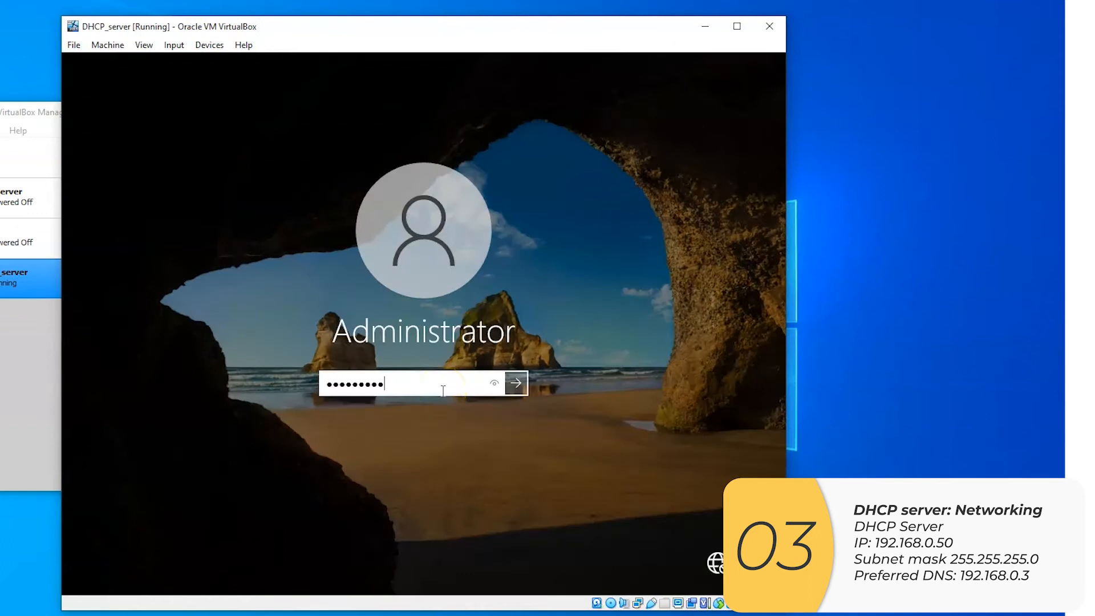
click(489, 389)
click(515, 390)
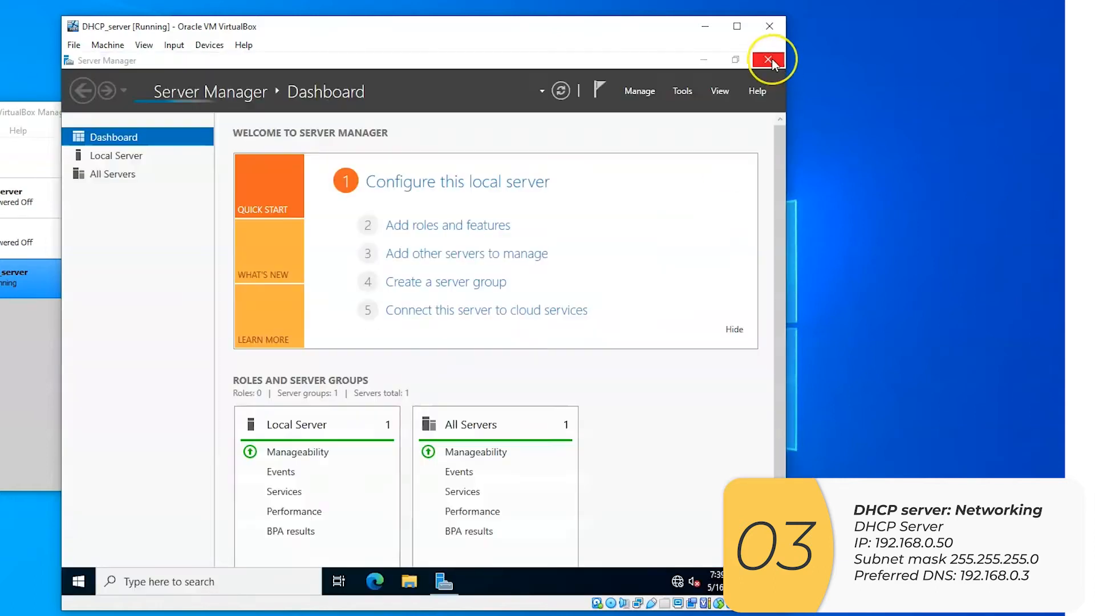
Find the Ethernet settings on the DHCP_server machine and open the properties of the unidentified network
click(771, 57)
click(223, 581)
text(ethernet)
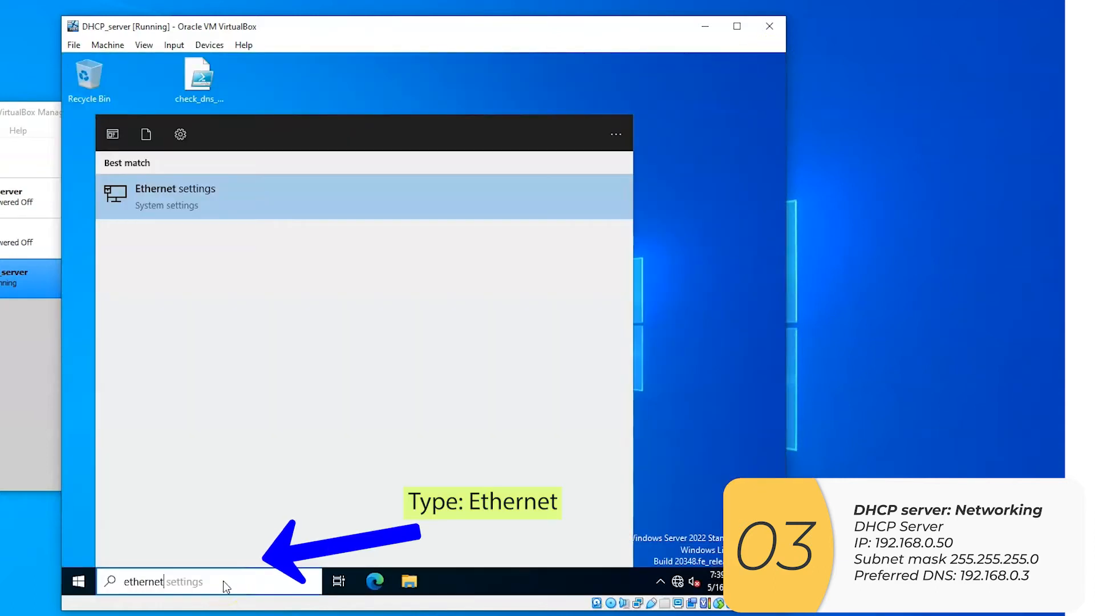
click(300, 212)
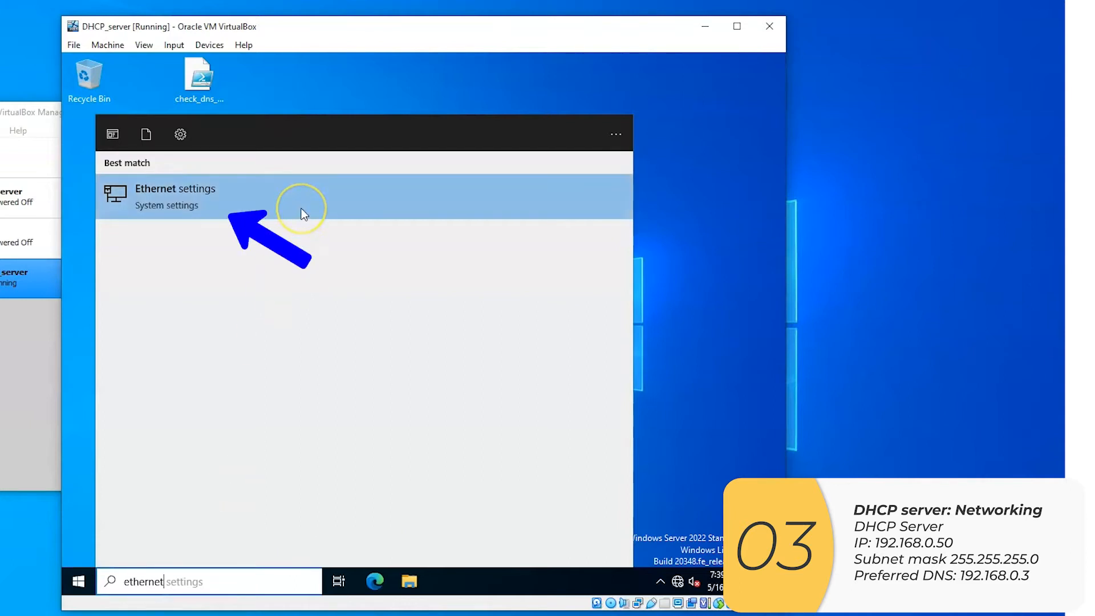
click(271, 197)
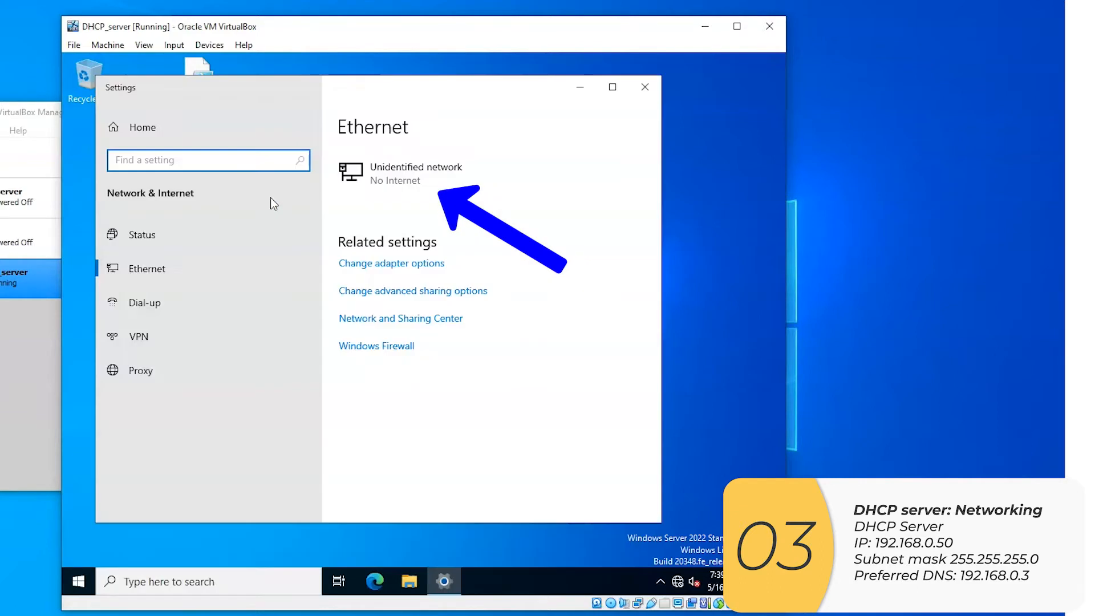
click(475, 177)
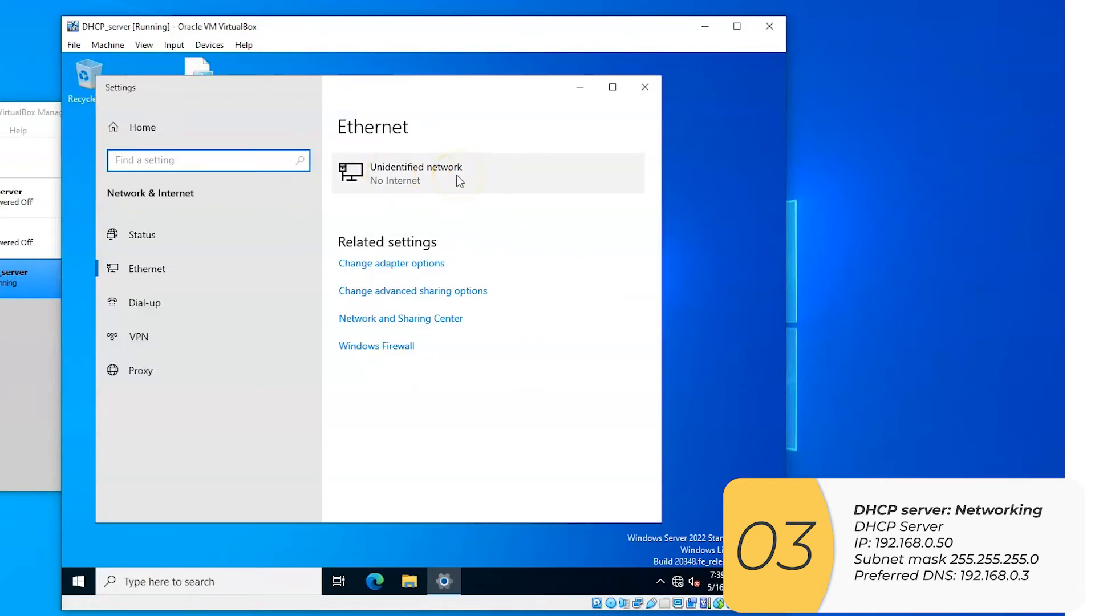
click(456, 175)
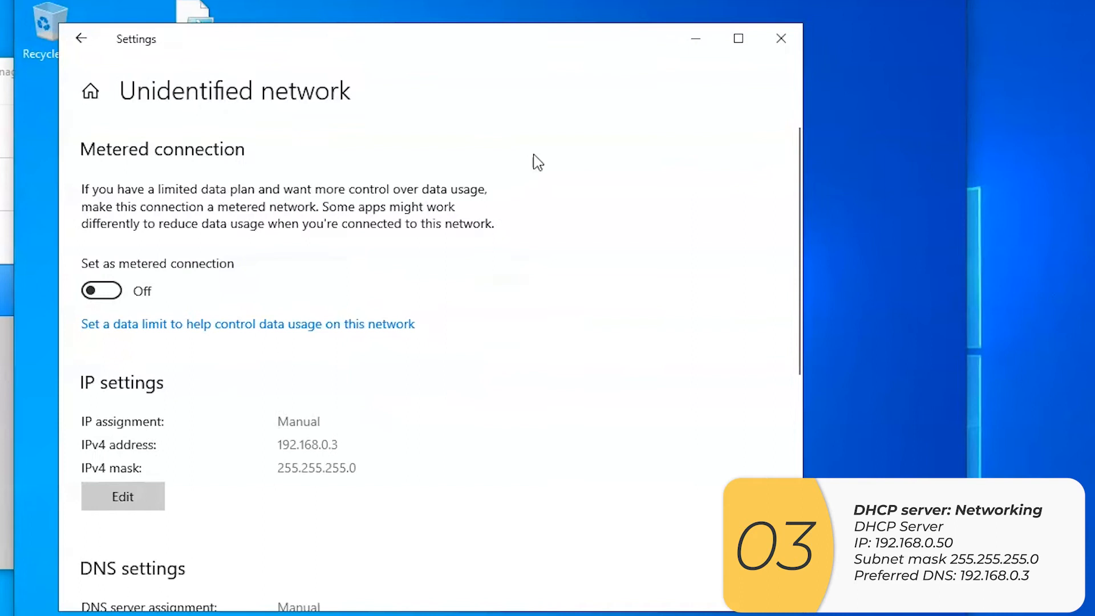
Set the network's manual IPv4 address to 192.168.0.50 and save the IP settings
scroll(456, 247, down, 1)
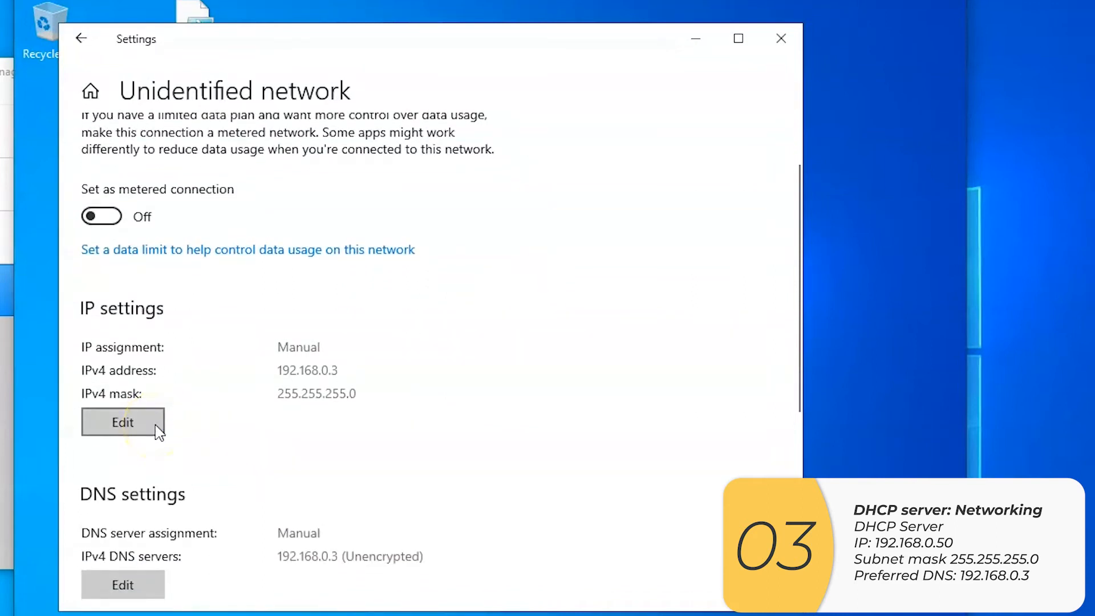
click(157, 427)
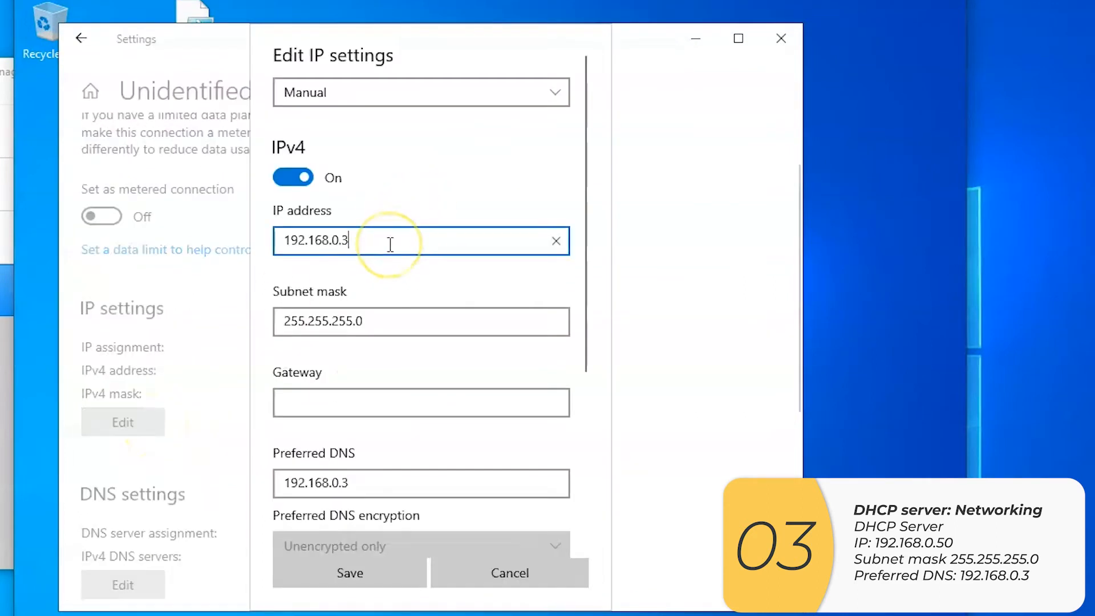
key(BackSpace)
text(50)
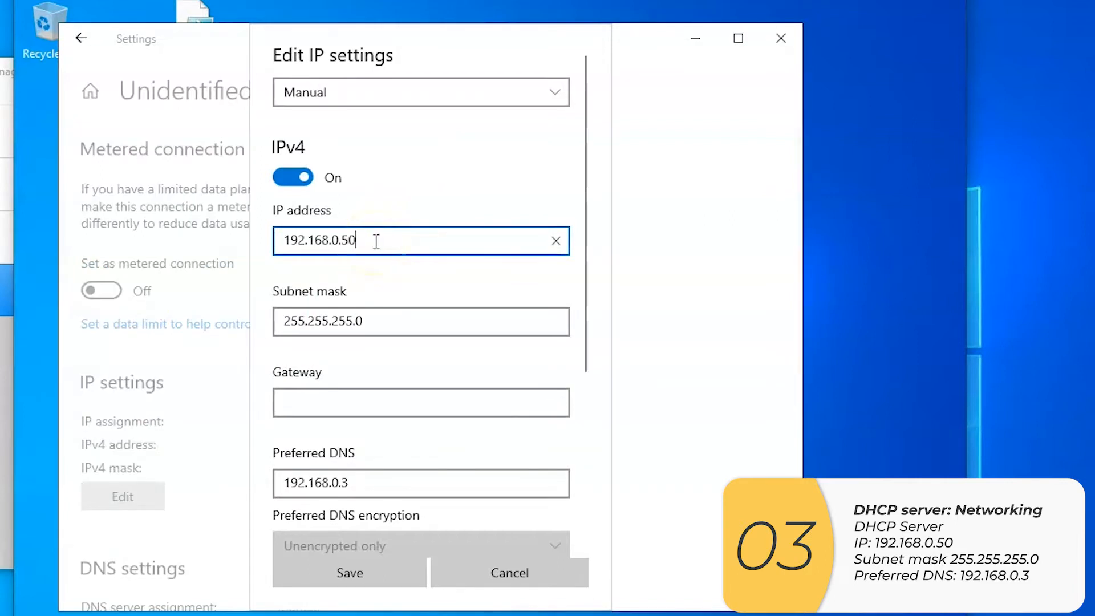
click(435, 317)
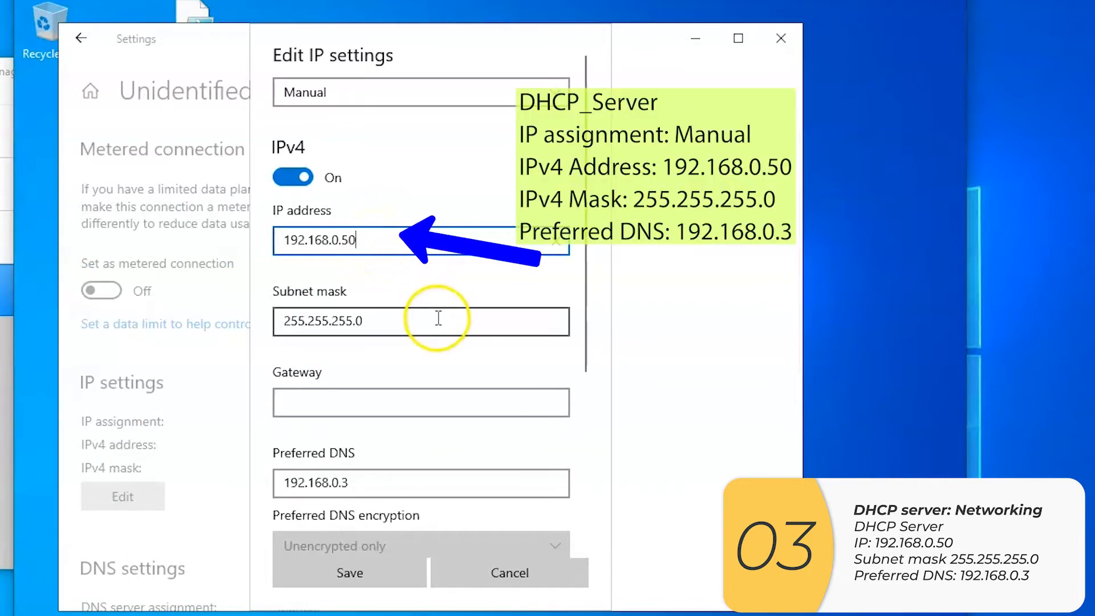
click(464, 482)
scroll(464, 519, down, 3)
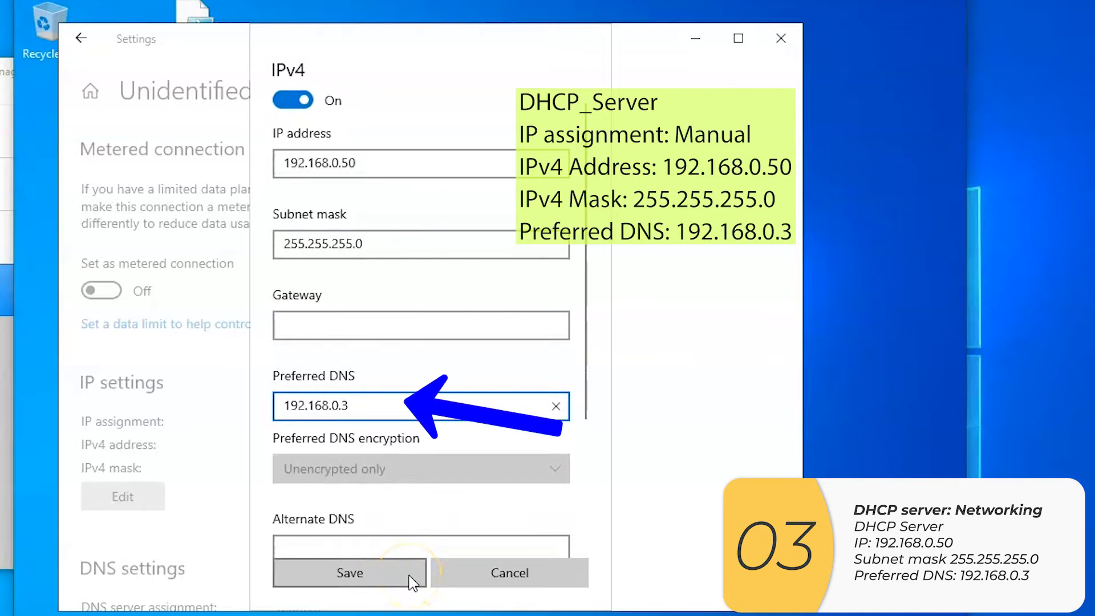
click(409, 575)
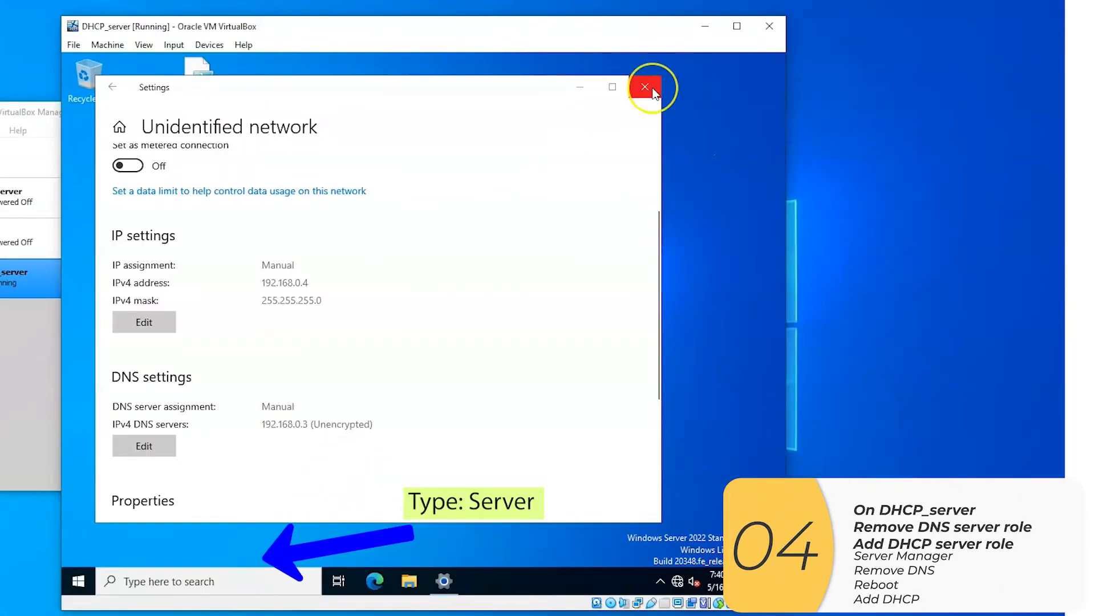
Close the network settings and open Server Manager on the DHCP_server machine
click(643, 87)
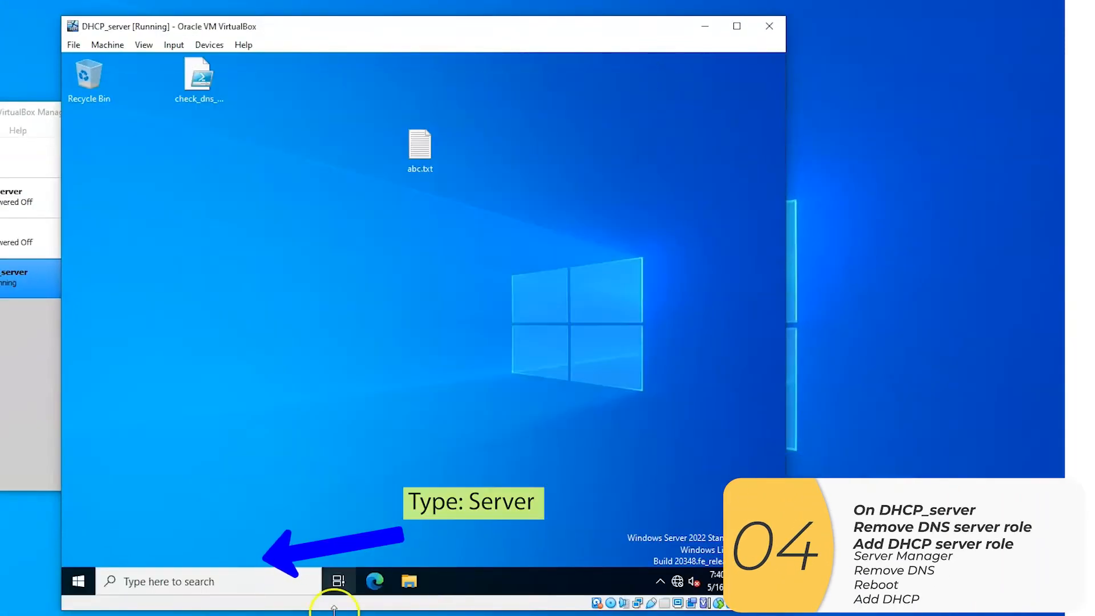
click(285, 581)
text(server)
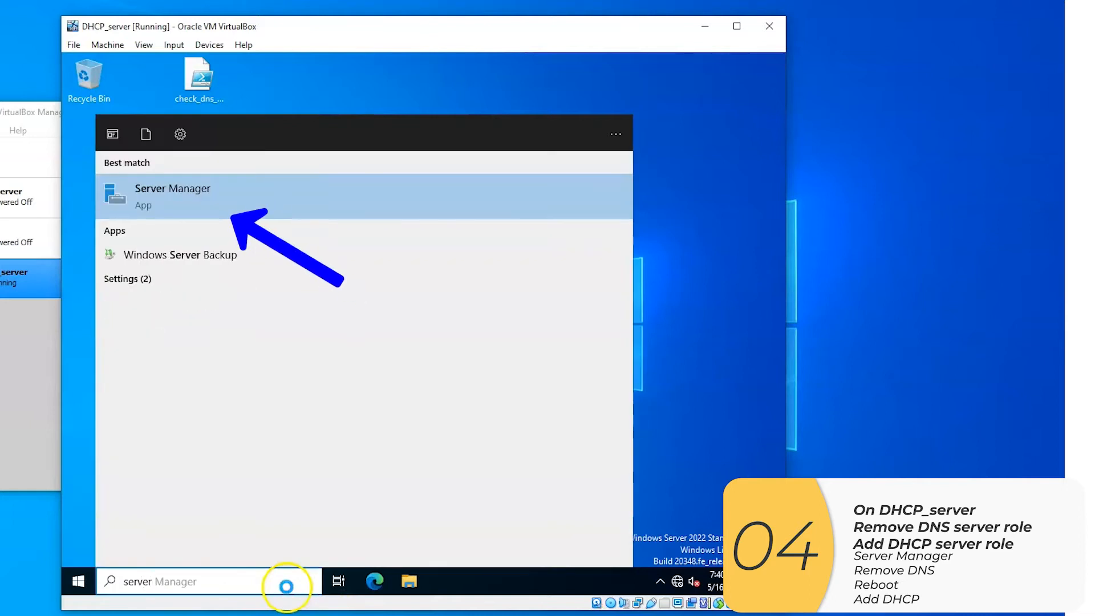
click(279, 186)
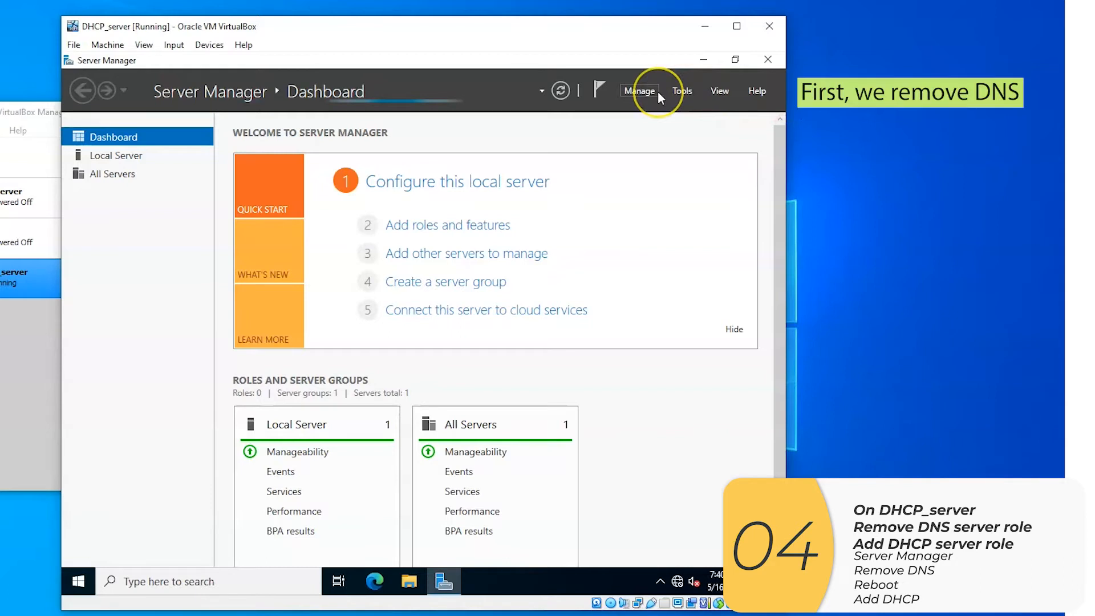
Remove the DNS Server role together with its management tools using the Remove Roles and Features Wizard, and close the wizard
click(658, 91)
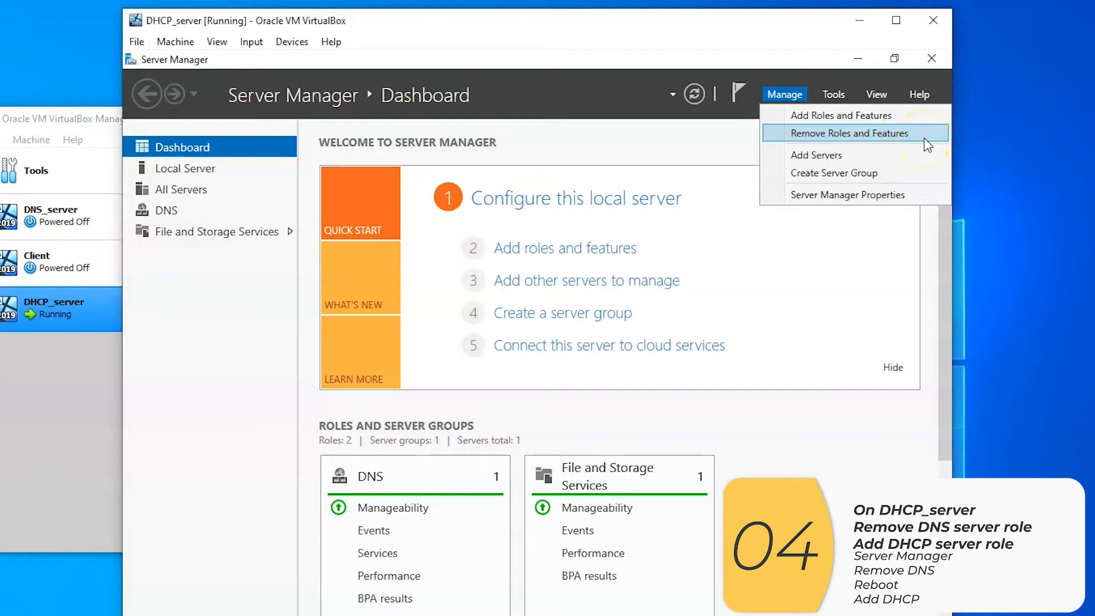
click(924, 138)
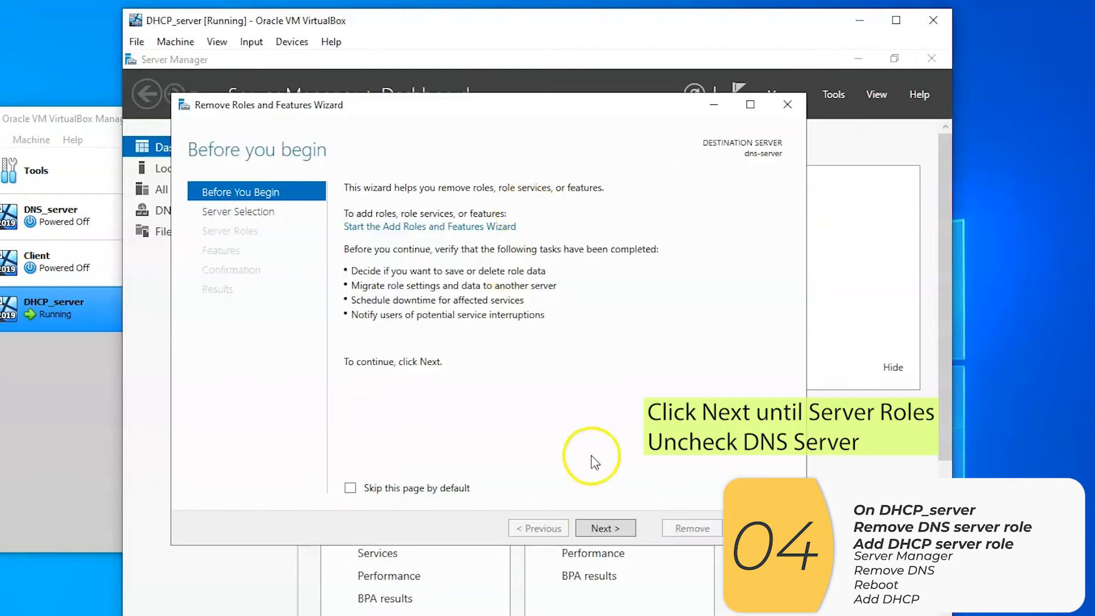
click(619, 527)
click(626, 529)
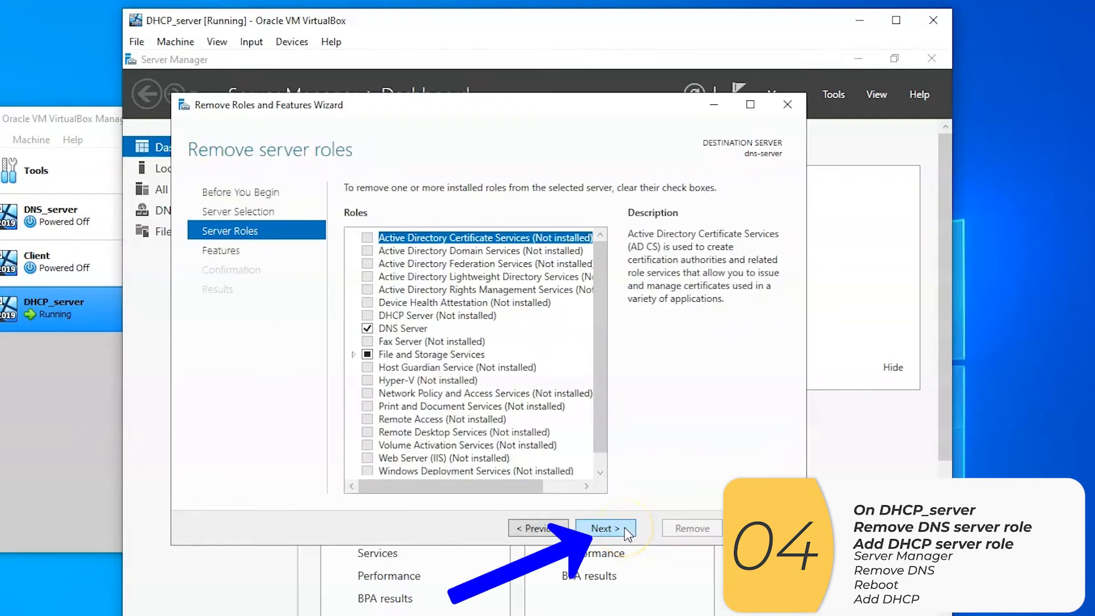
click(368, 329)
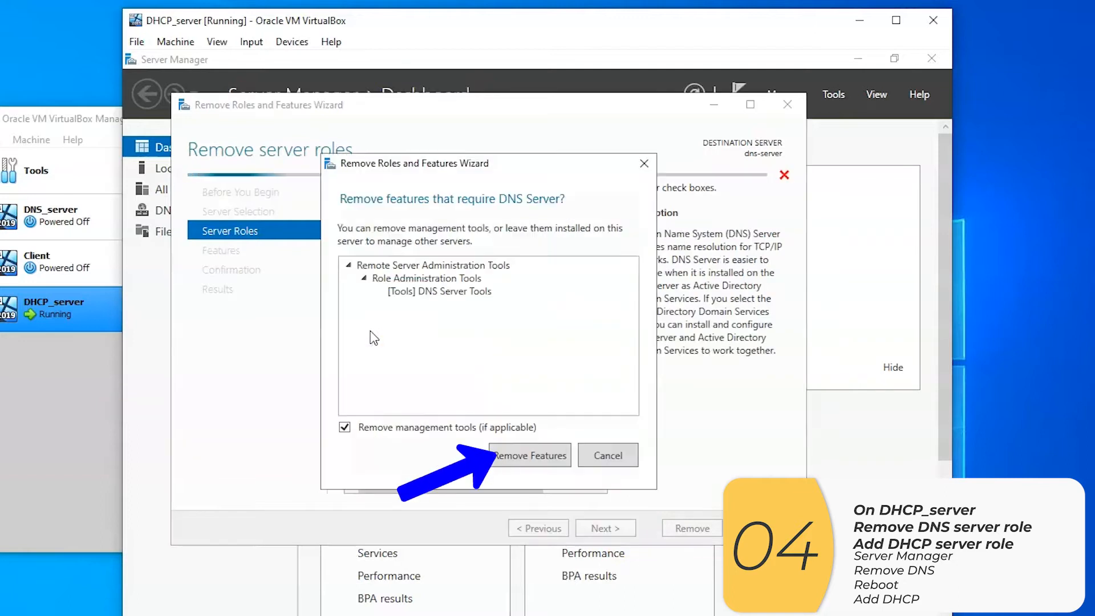
click(560, 462)
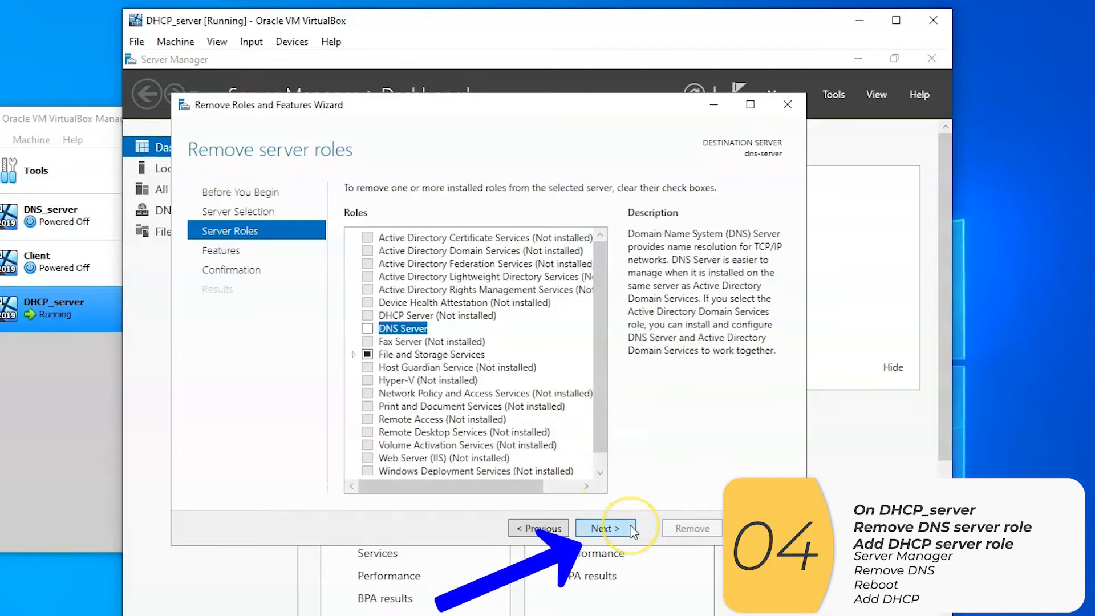
click(605, 528)
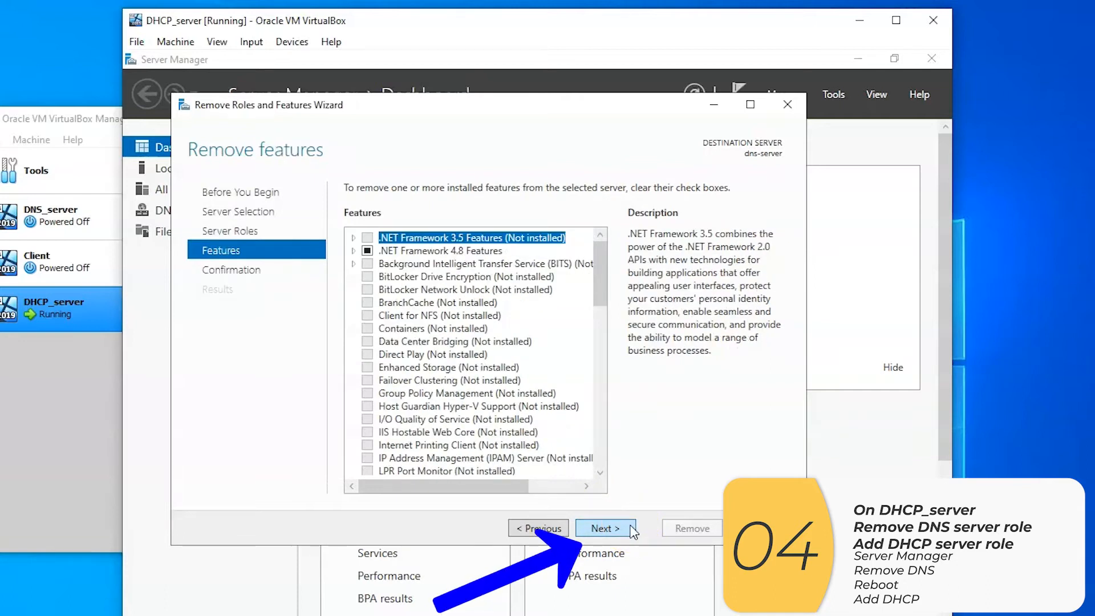
click(631, 530)
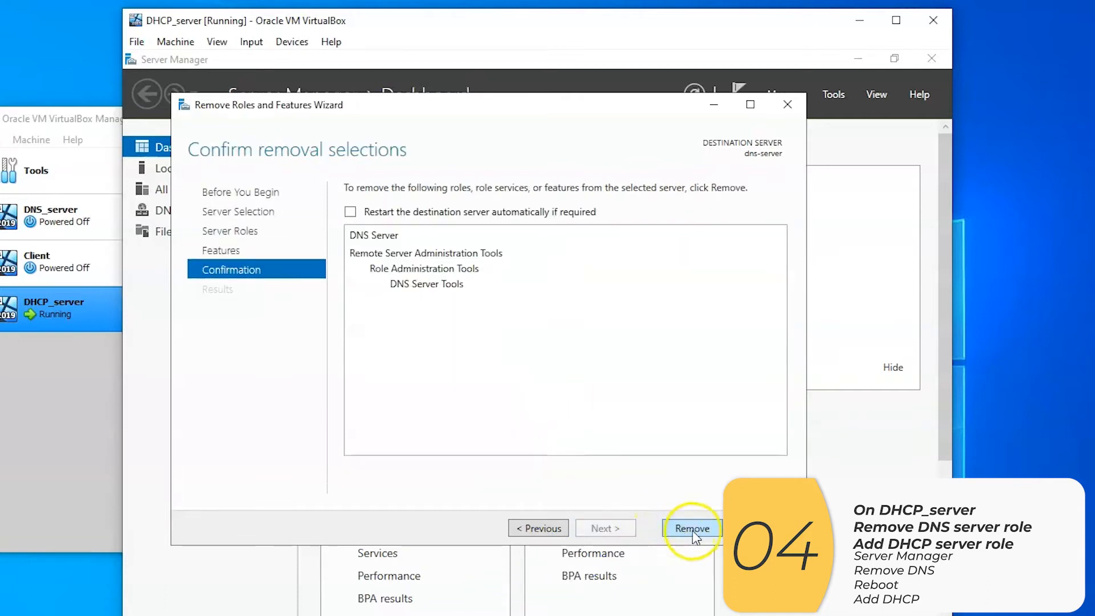
click(710, 530)
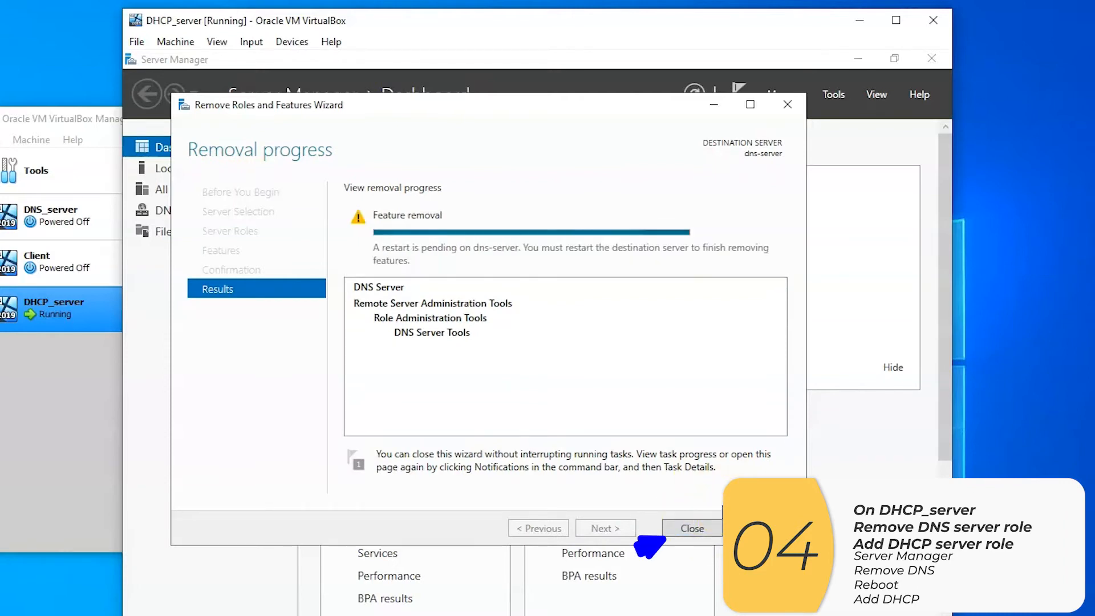
click(712, 526)
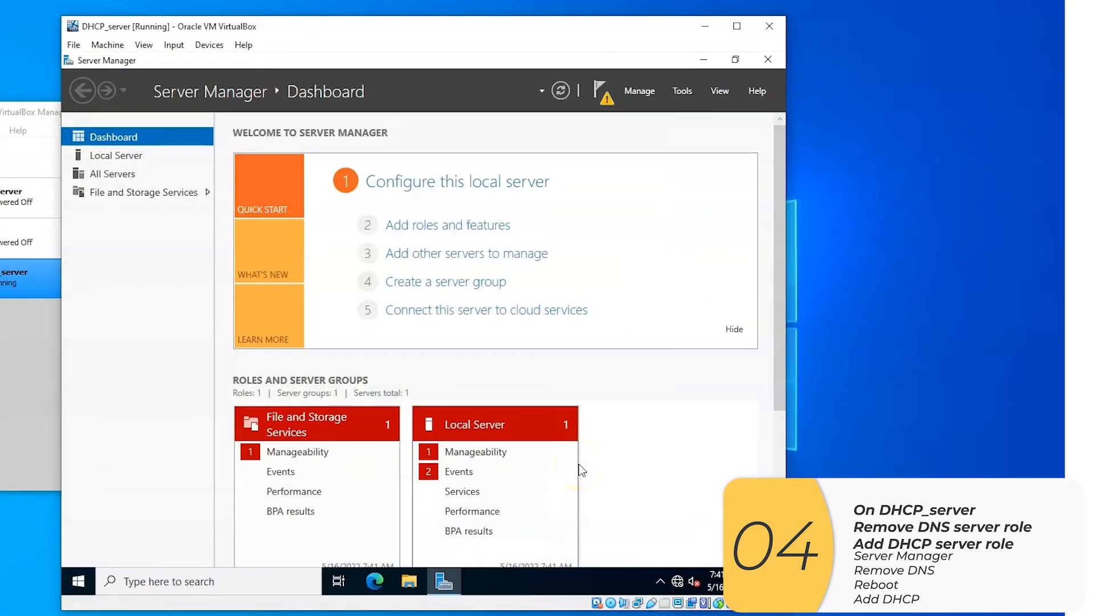
Restart the DHCP_server machine's Windows system, giving Other (Unplanned) as the reason
click(91, 580)
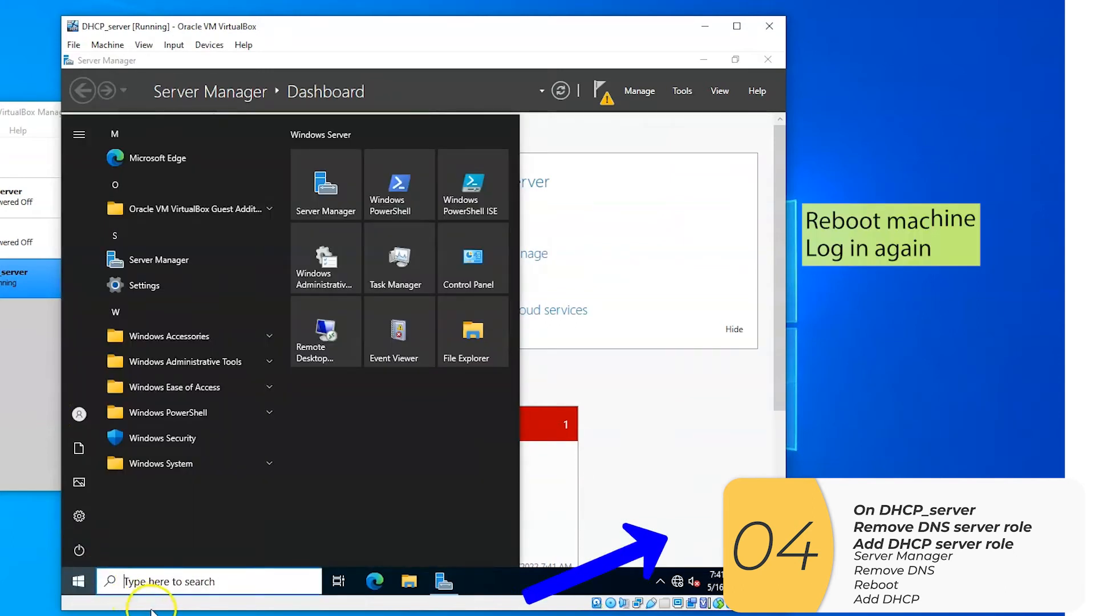
click(86, 552)
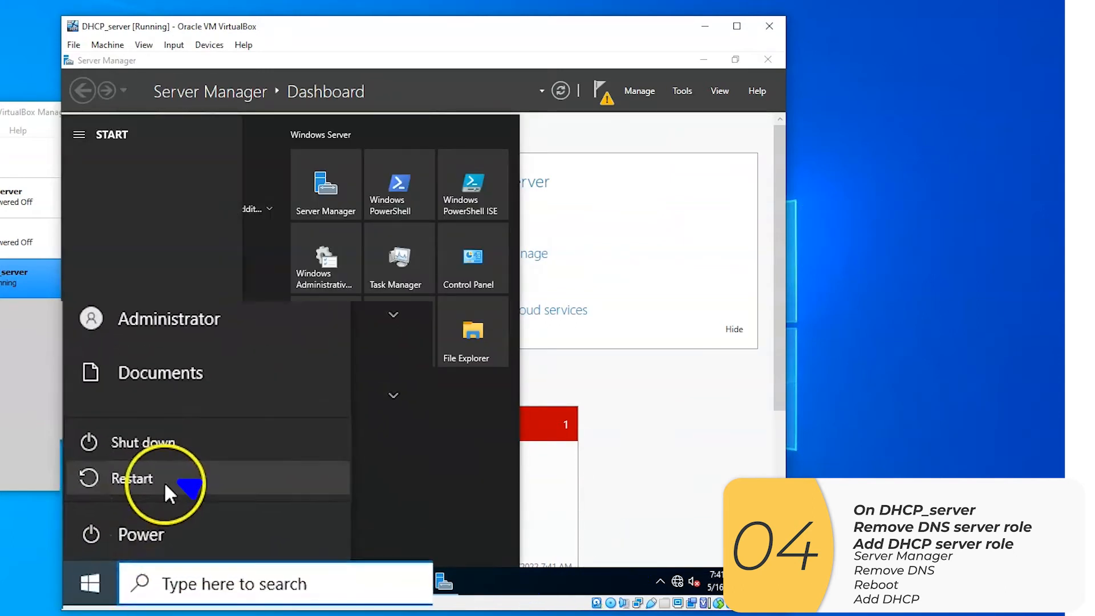
click(149, 519)
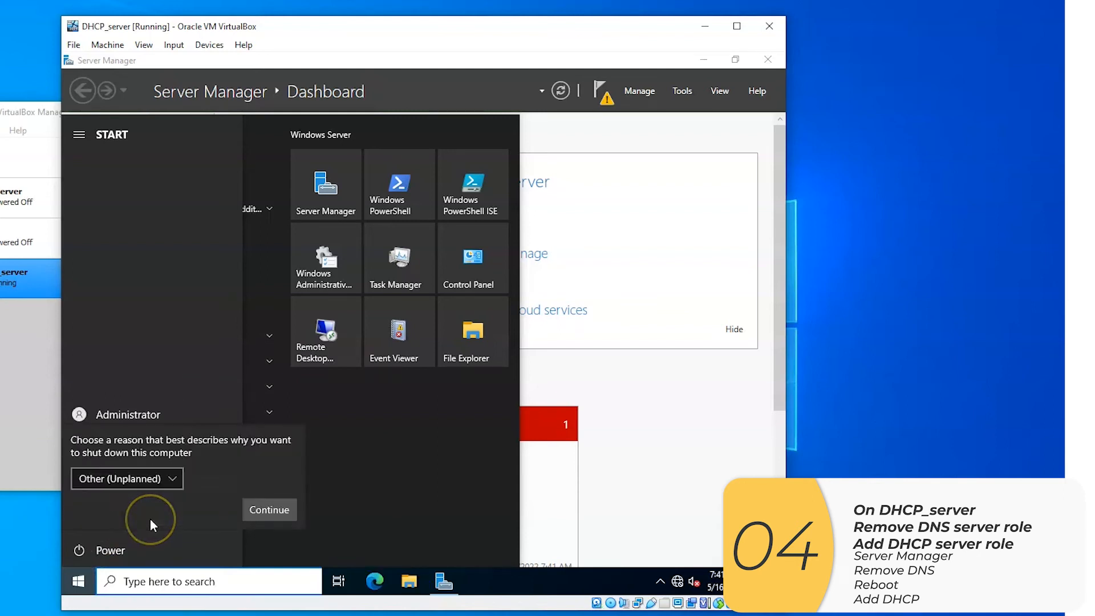
click(279, 515)
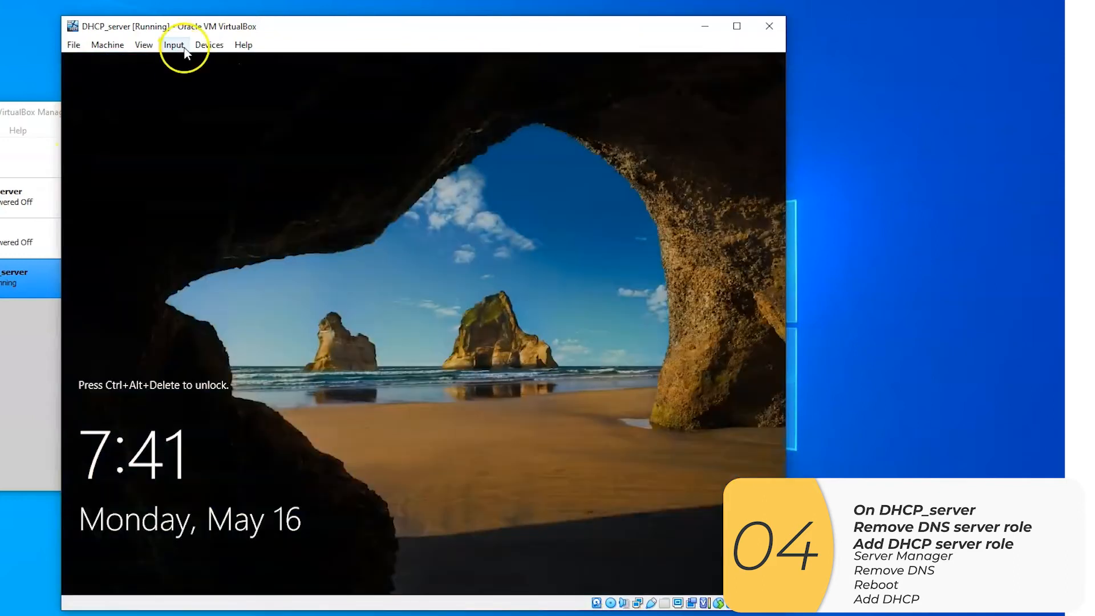
Unlock the restarted DHCP_server machine by sending it Ctrl-Alt-Del and sign in as Administrator with the account password
click(173, 45)
mouse_move(202, 62)
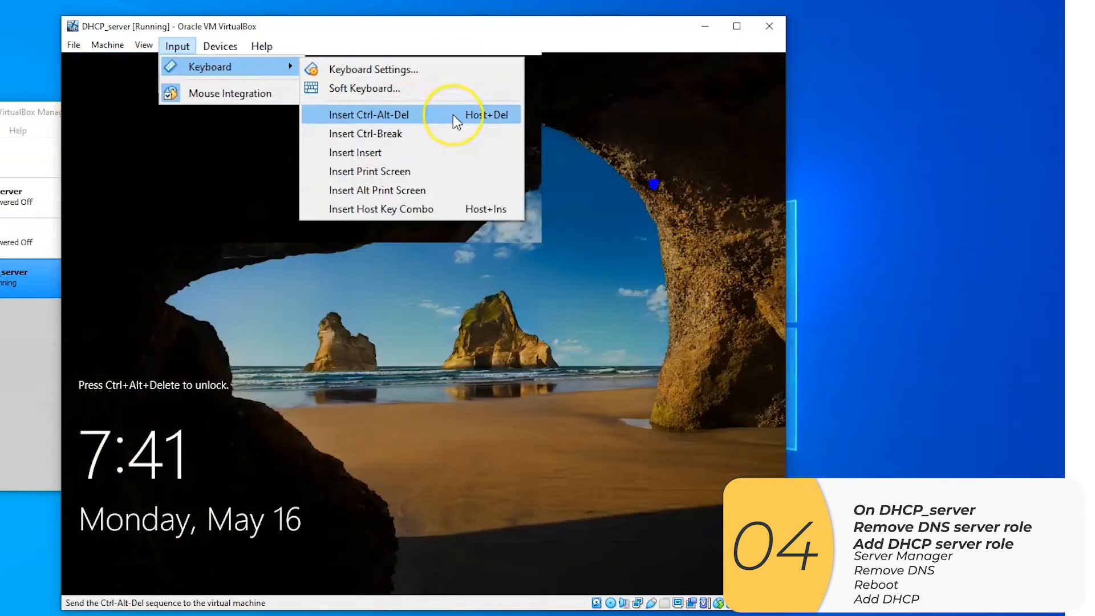
click(402, 103)
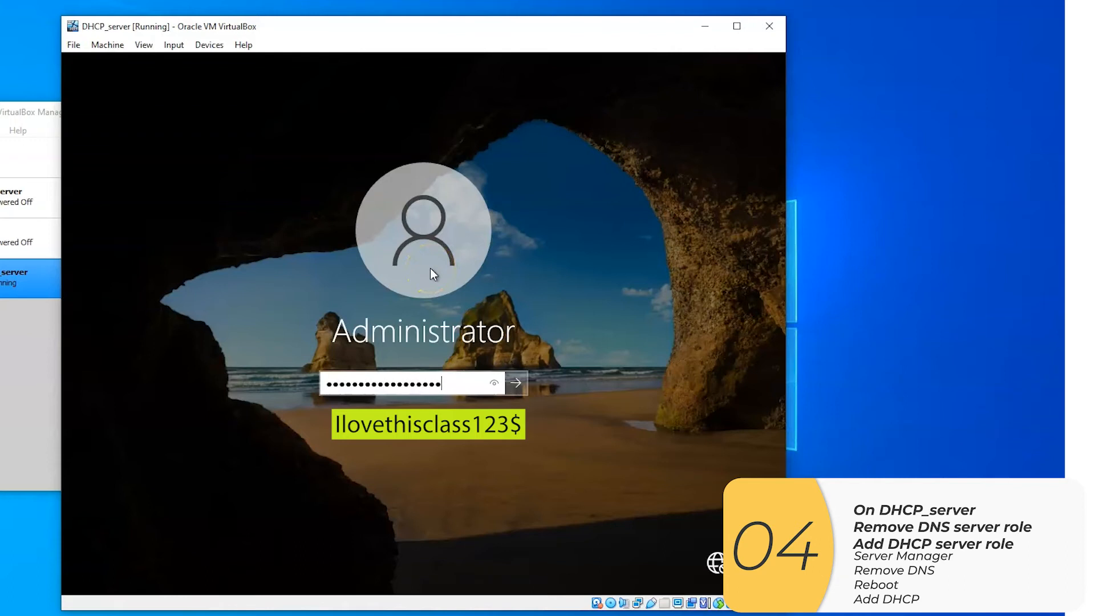
click(494, 382)
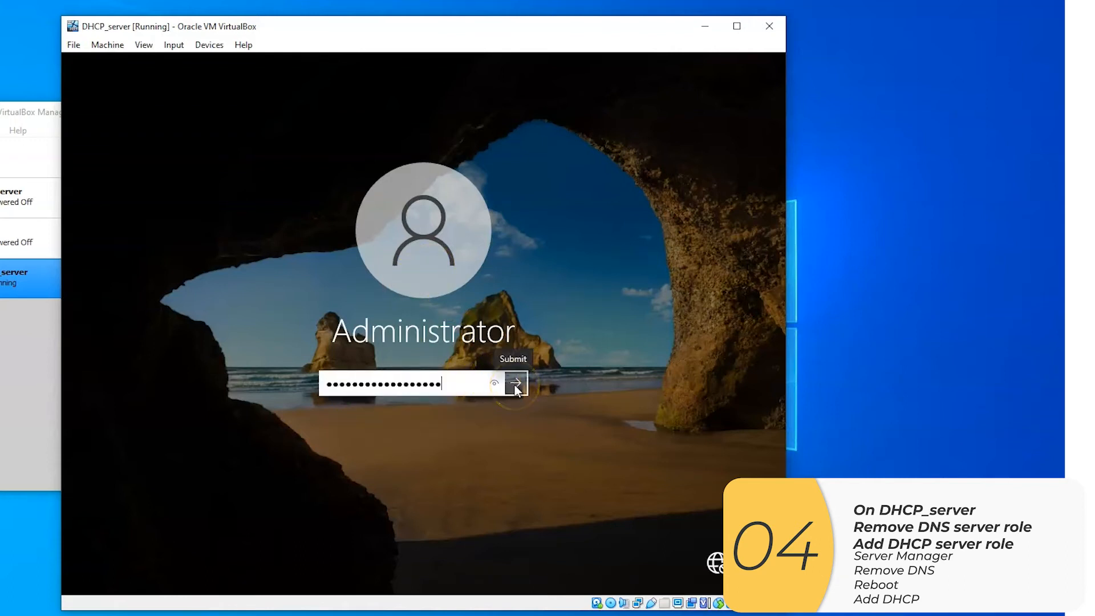
click(514, 384)
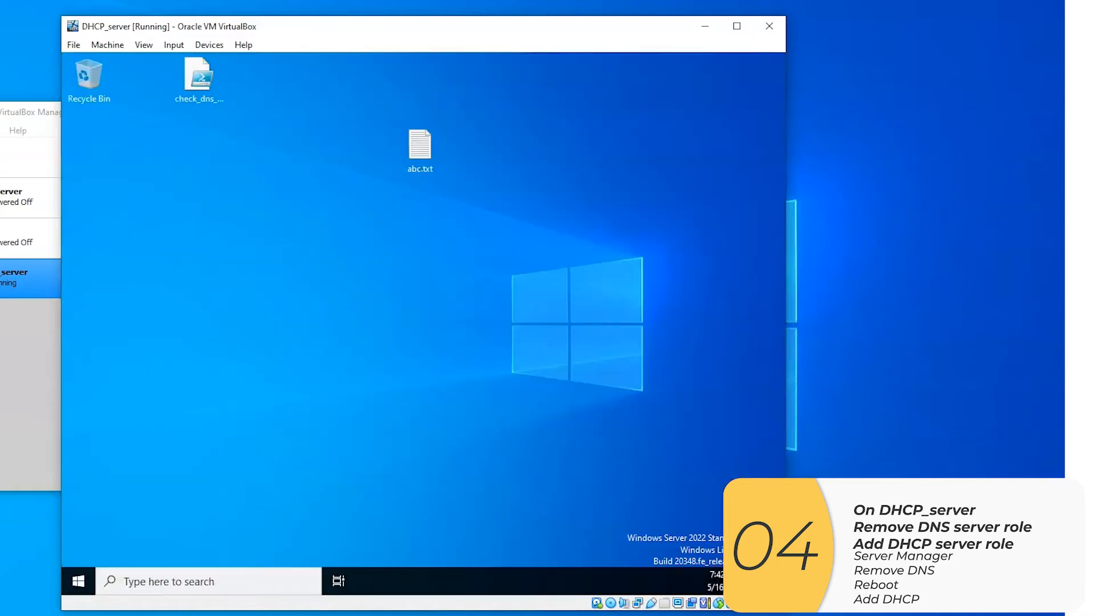
Search for Server Manager, open it again and maximize its window
click(262, 592)
text(servver)
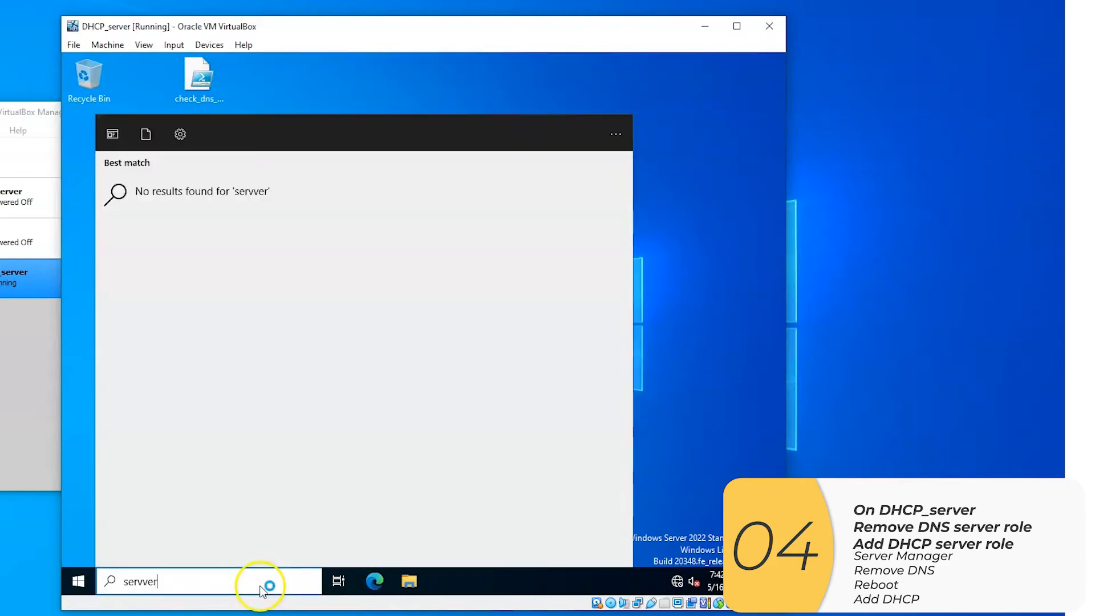
key(BackSpace)
key(BackSpace)
key(BackSpace)
text(er)
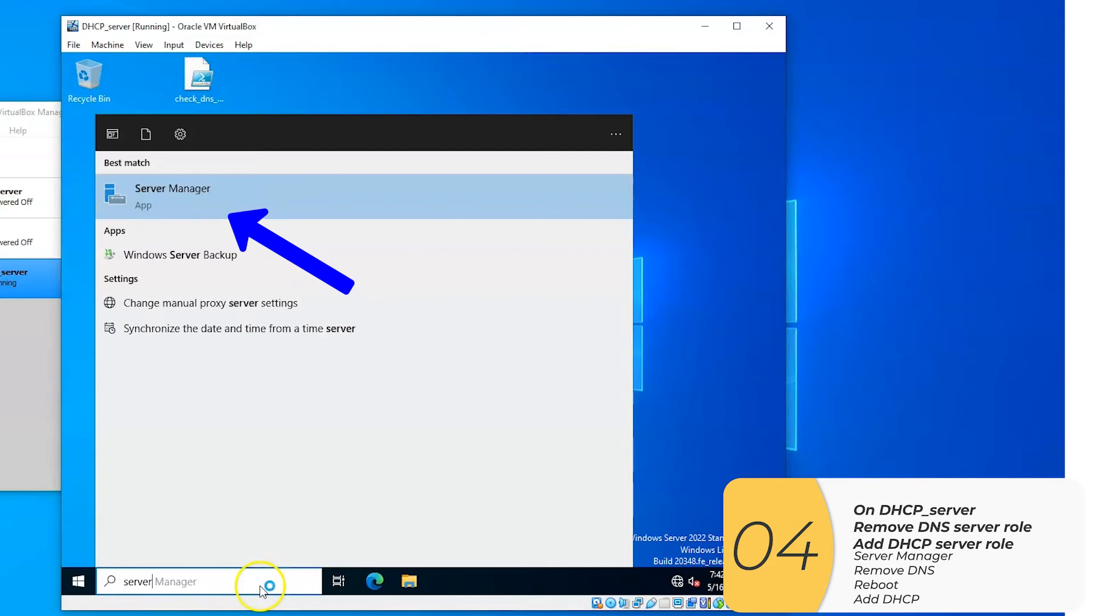
click(277, 204)
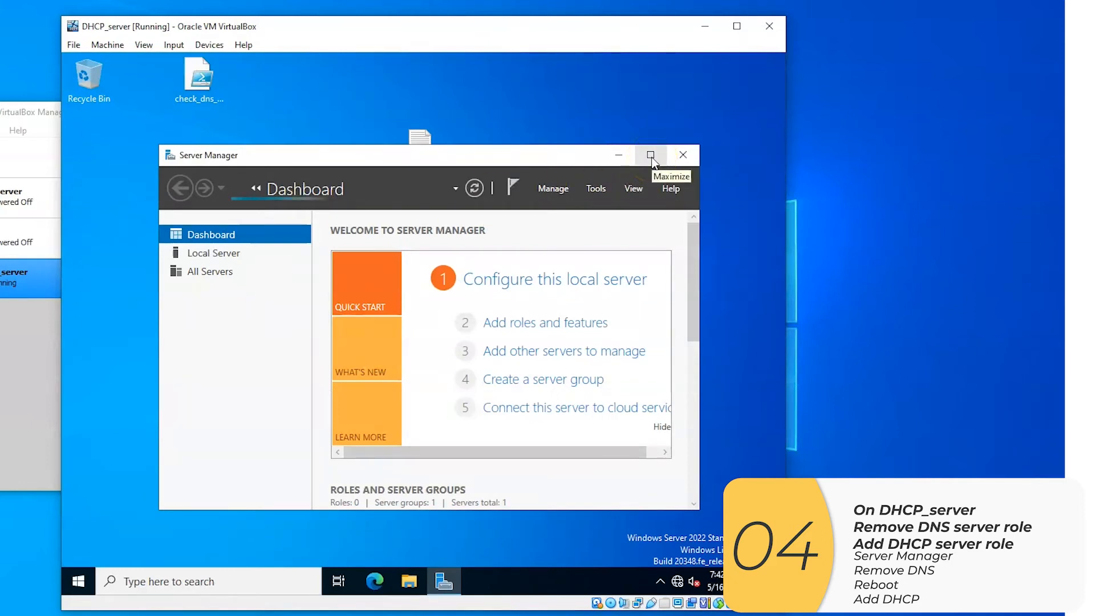
click(652, 157)
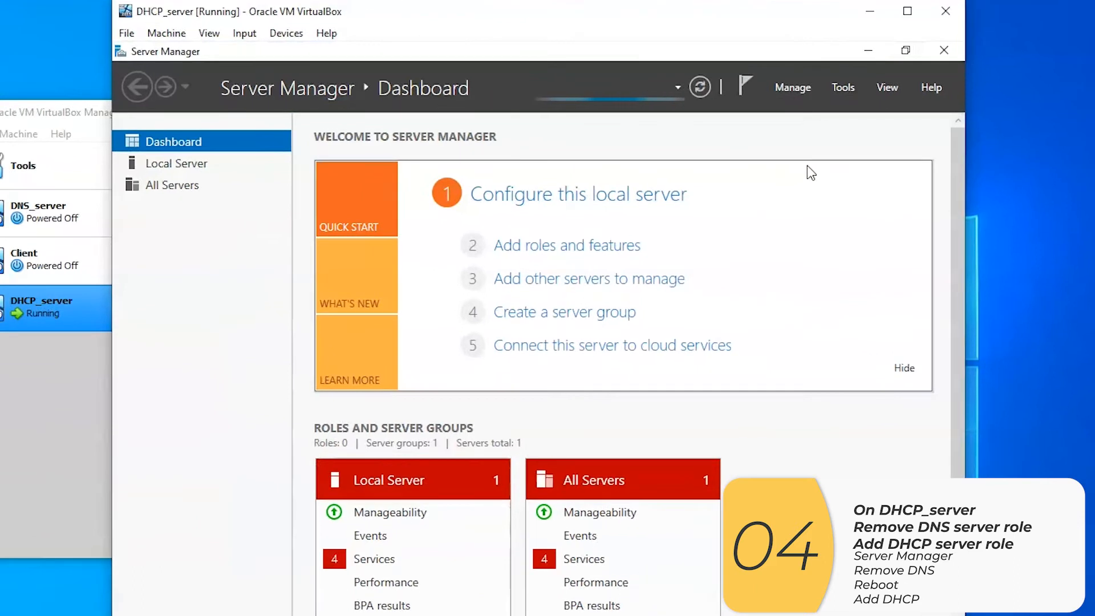
Start a role-based Add Roles and Features installation on dns-server and select the DHCP Server role with its required management tools
click(639, 91)
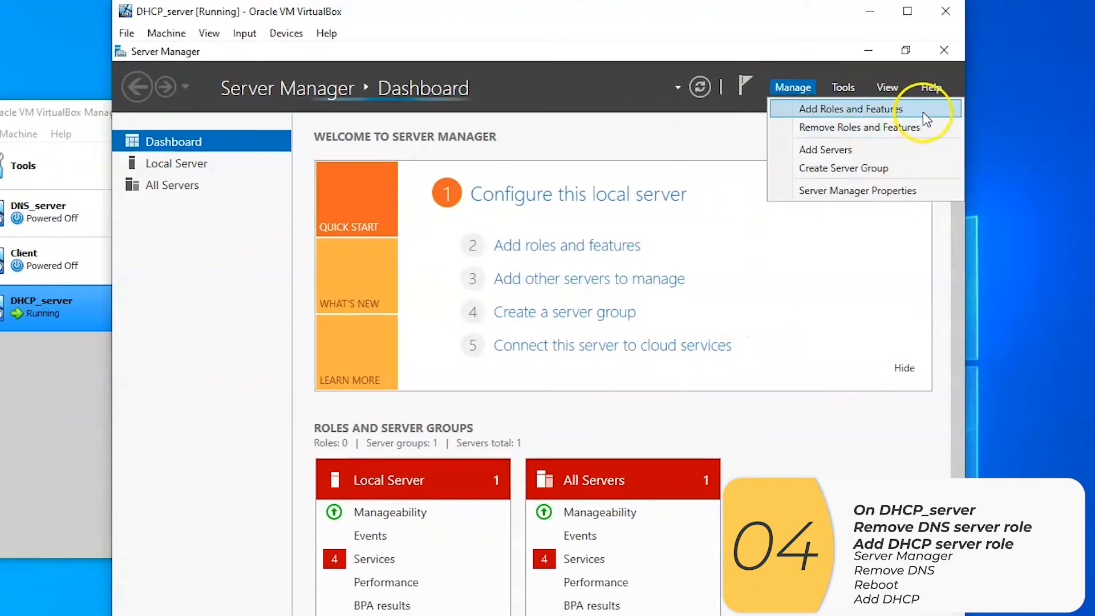
click(922, 111)
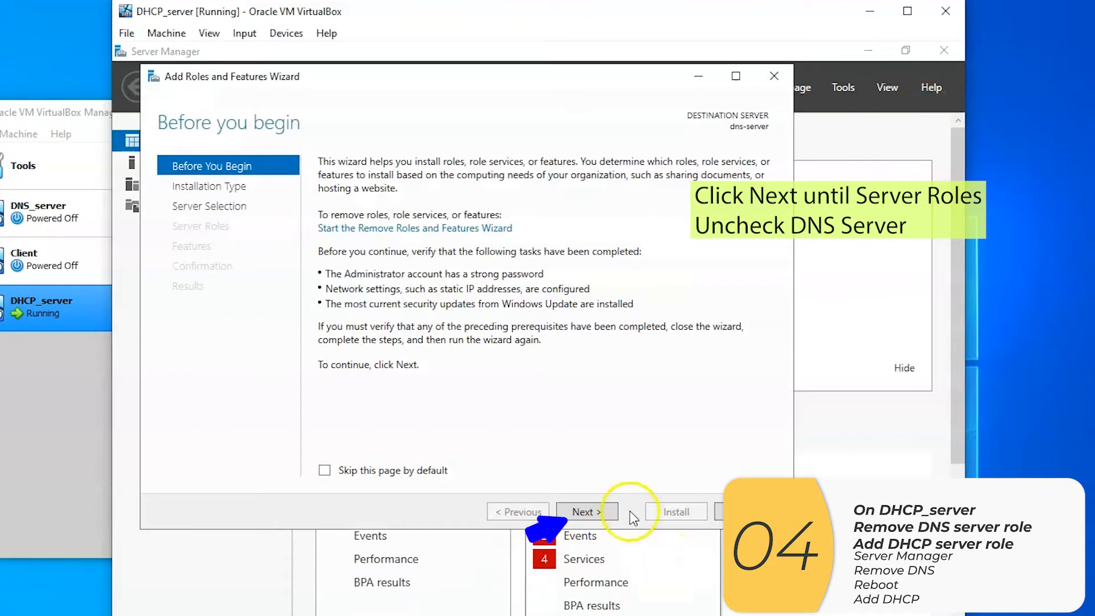
click(610, 510)
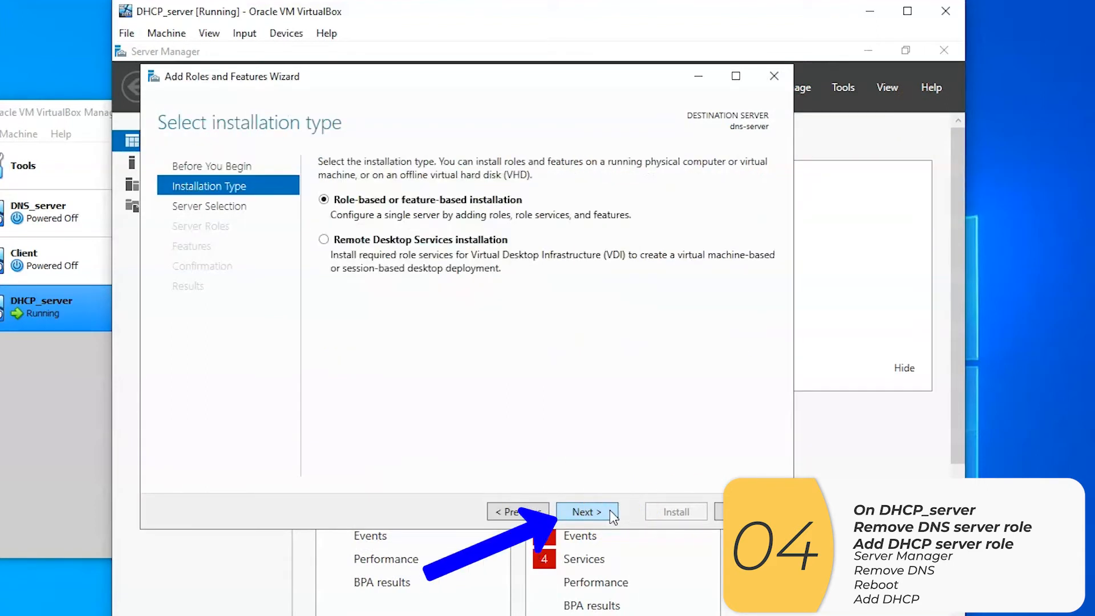
click(610, 510)
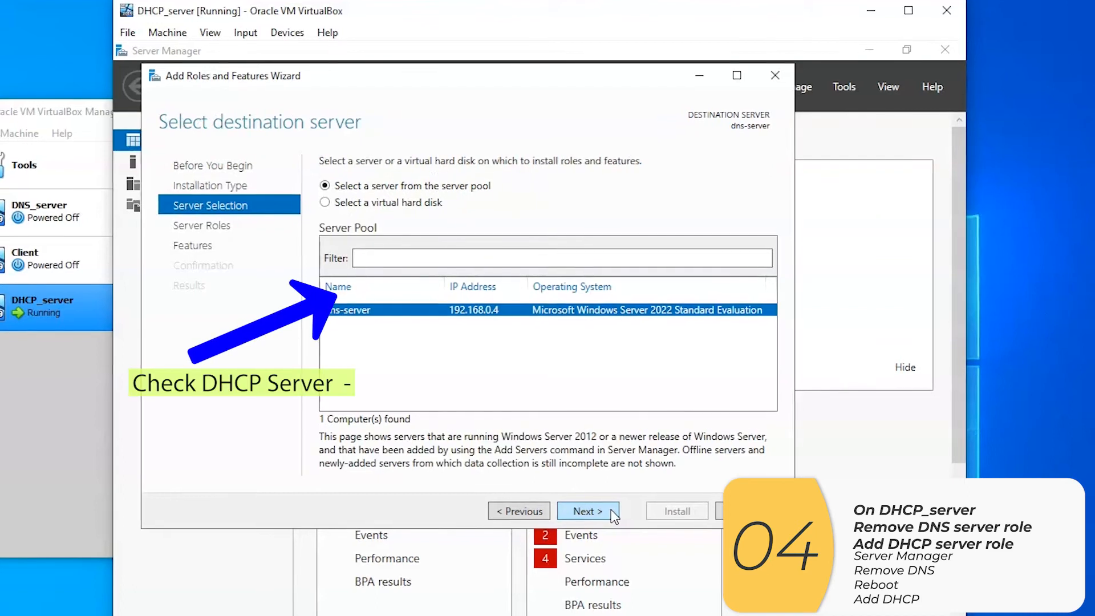
click(610, 509)
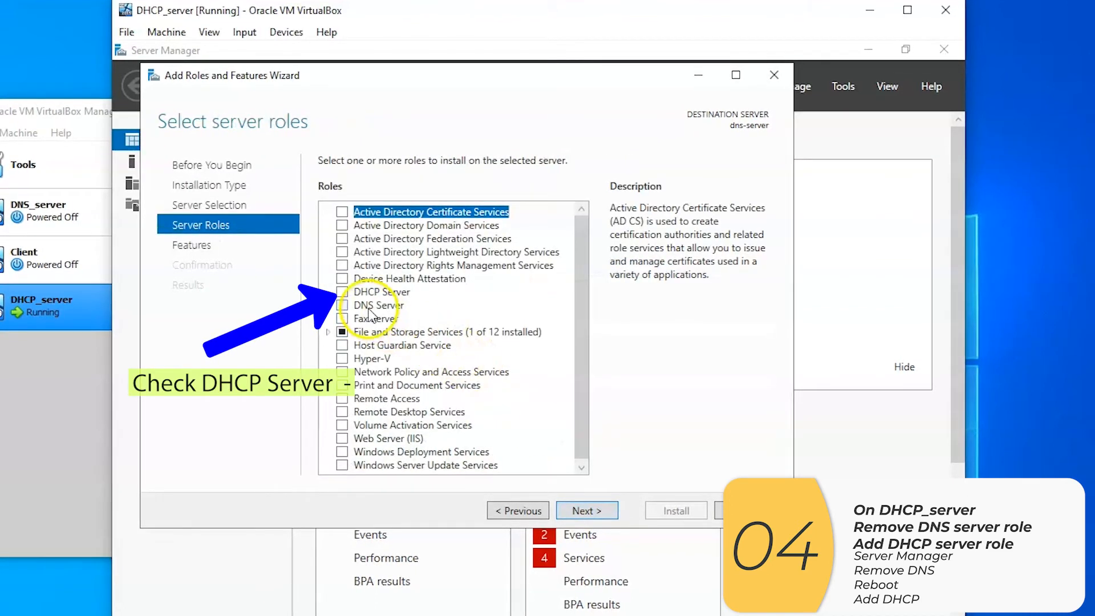
click(345, 292)
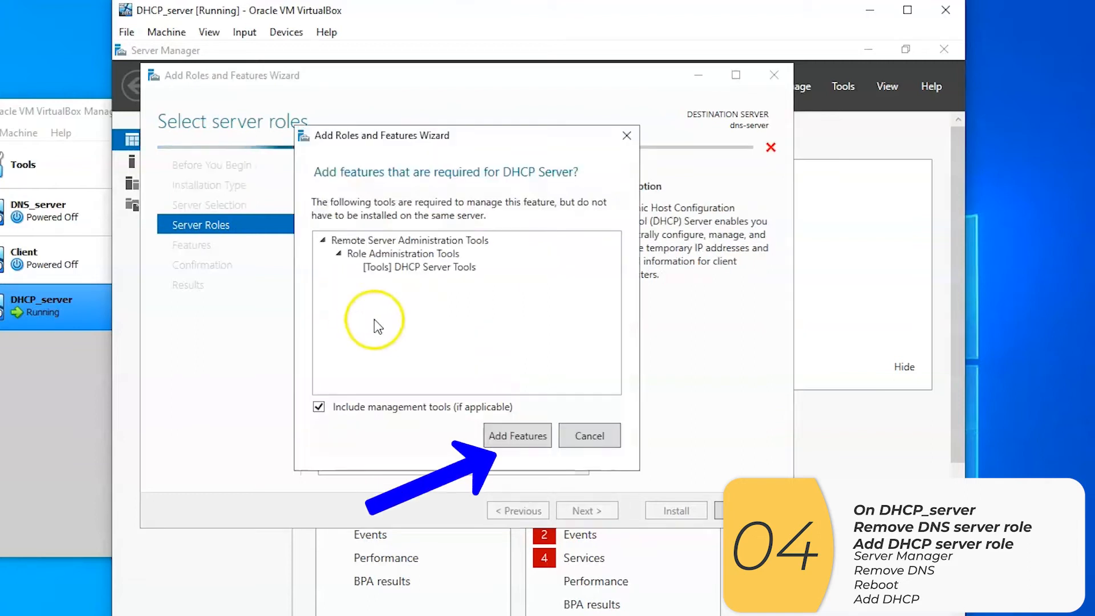
click(537, 429)
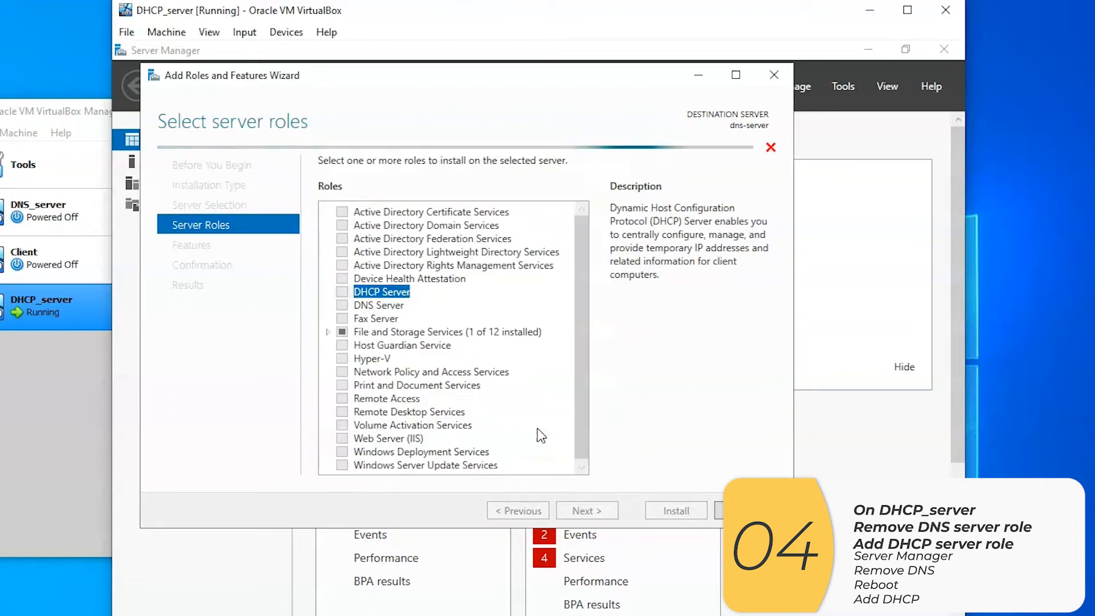
Install the selected DHCP Server role without extra features, then close the wizard and Server Manager
click(598, 507)
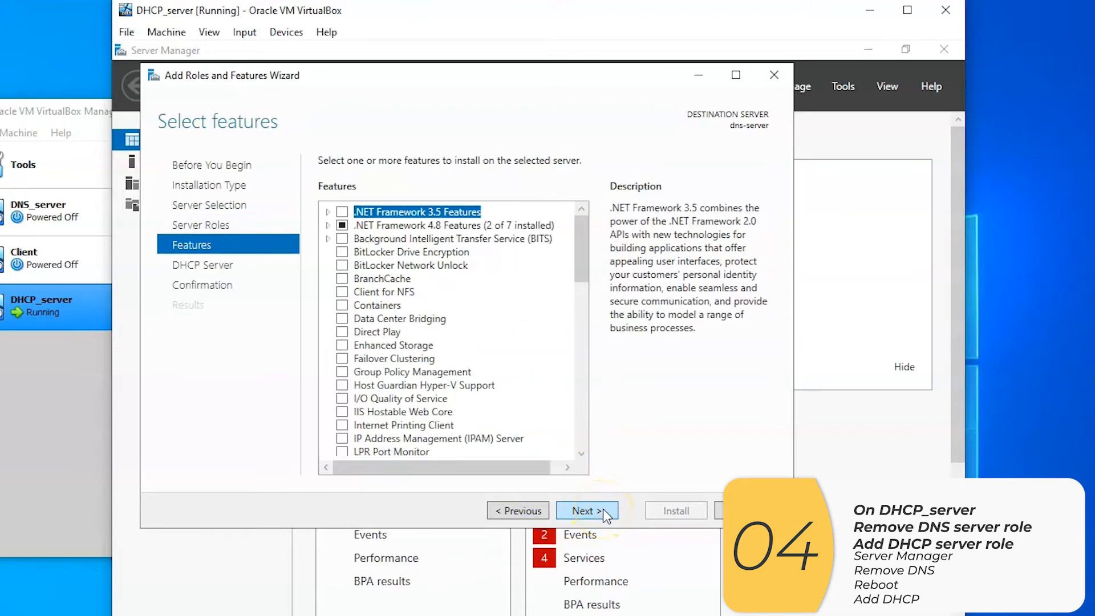
click(603, 509)
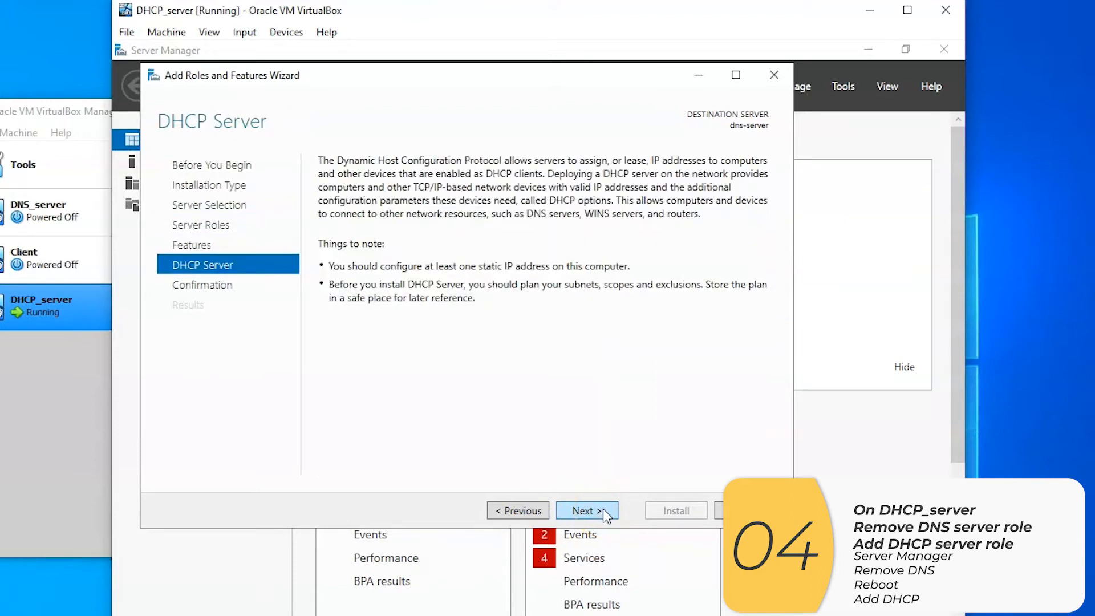
click(604, 509)
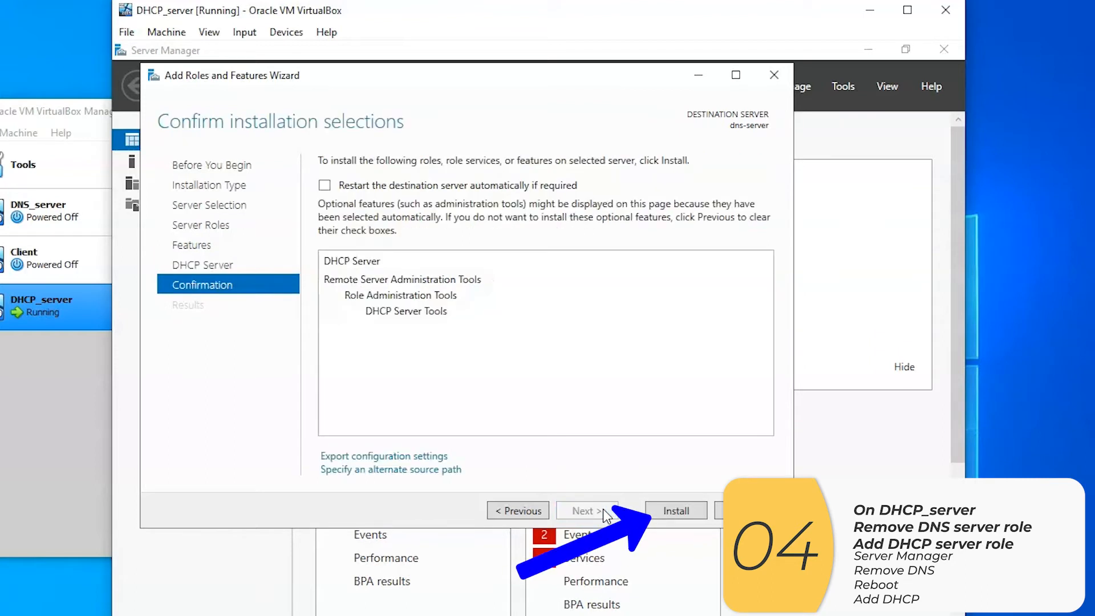
click(684, 512)
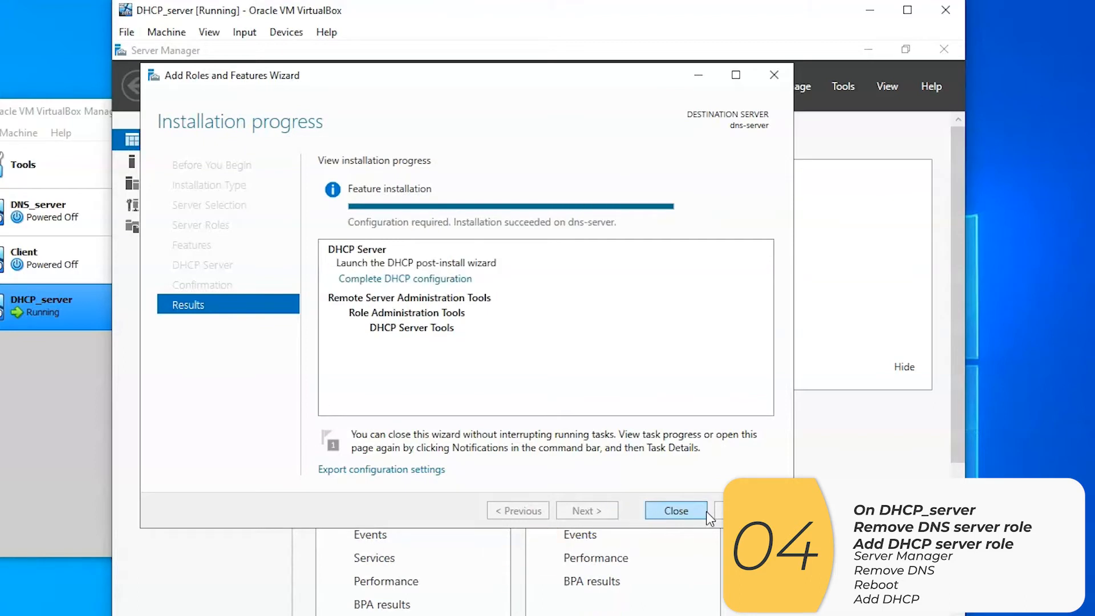
click(677, 510)
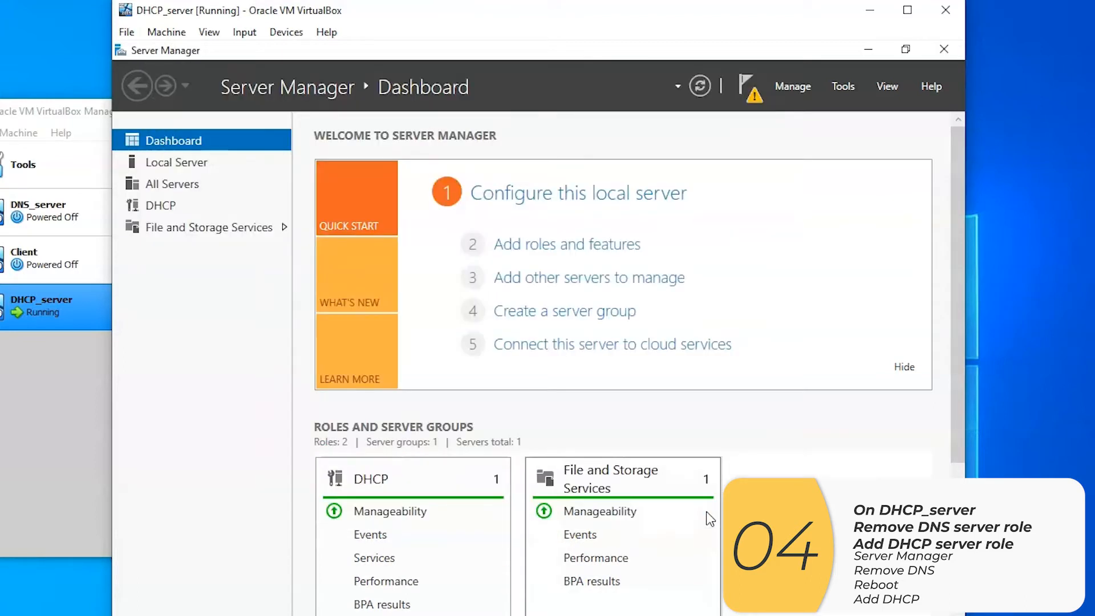
click(942, 49)
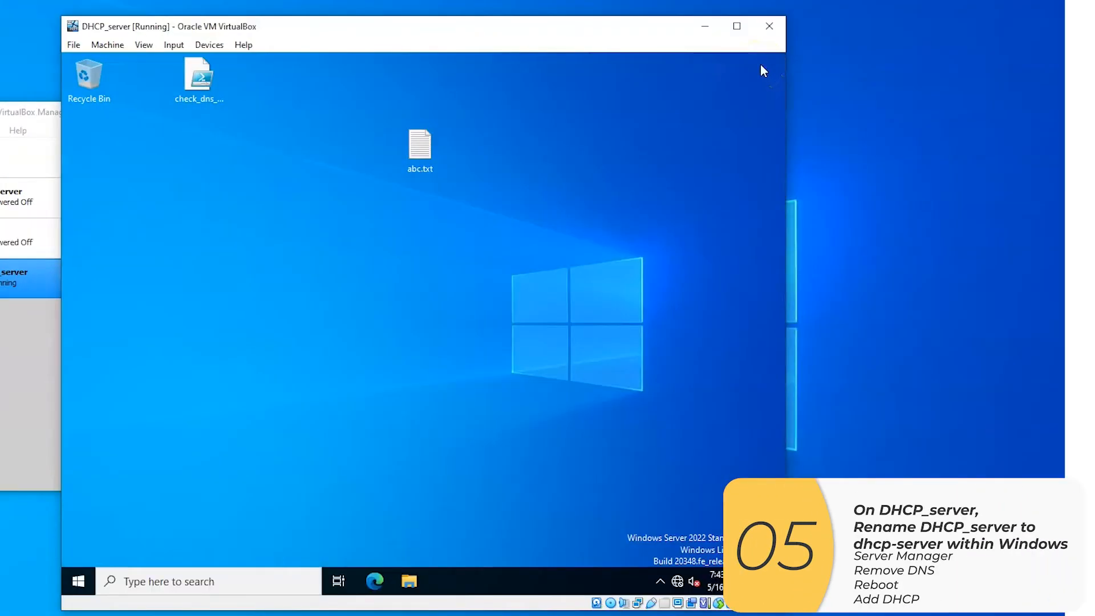
Rename the Windows computer to dhcp-server and restart it immediately, giving Other (Unplanned) as the reason
click(285, 580)
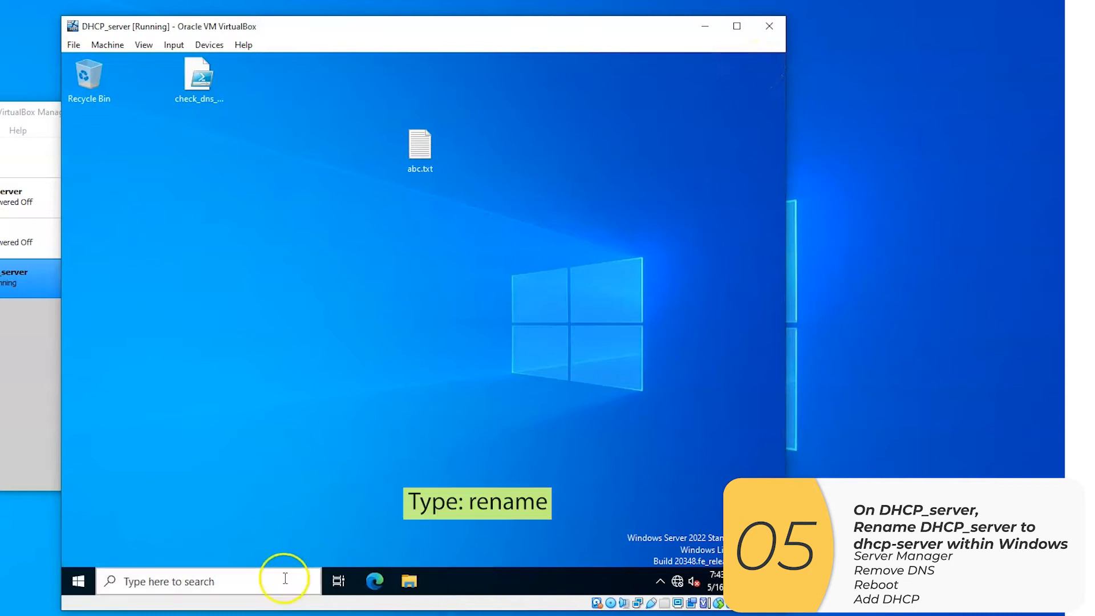
text(rename)
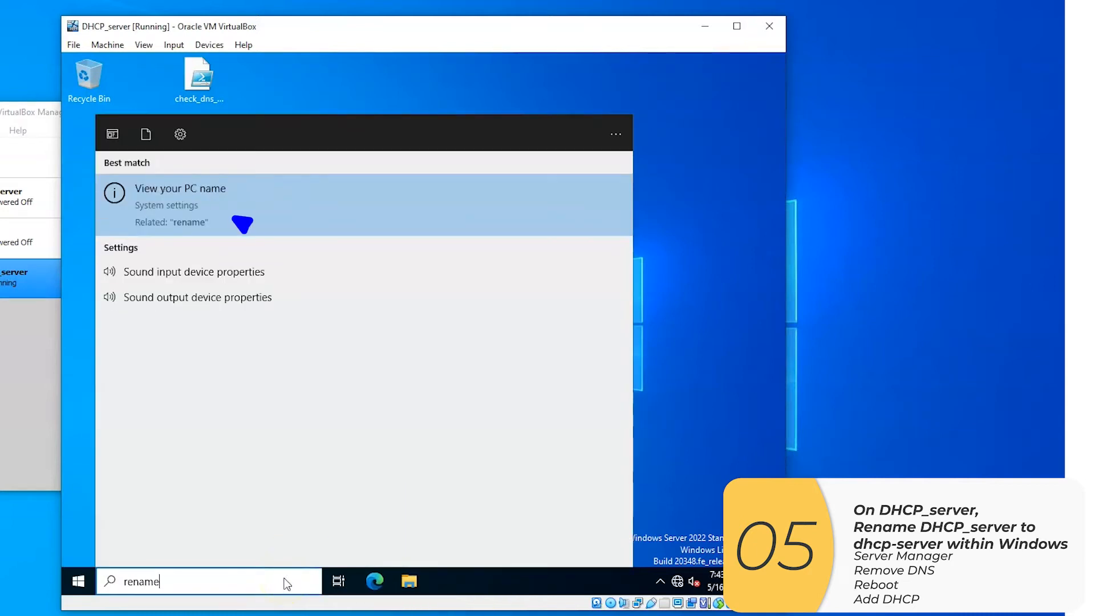
click(278, 222)
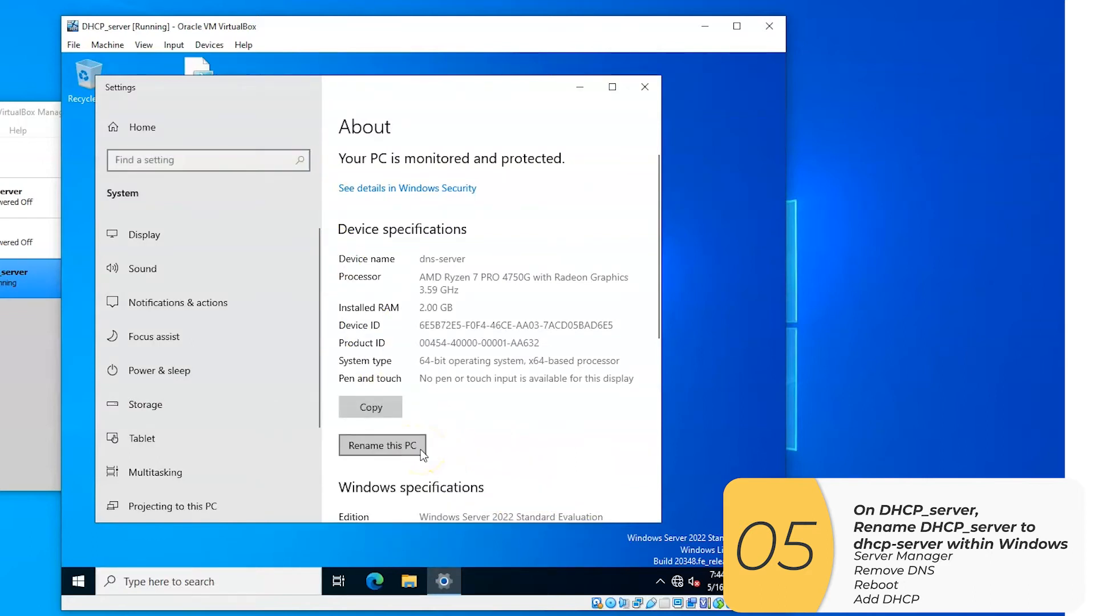
click(428, 447)
text(dhcp-server)
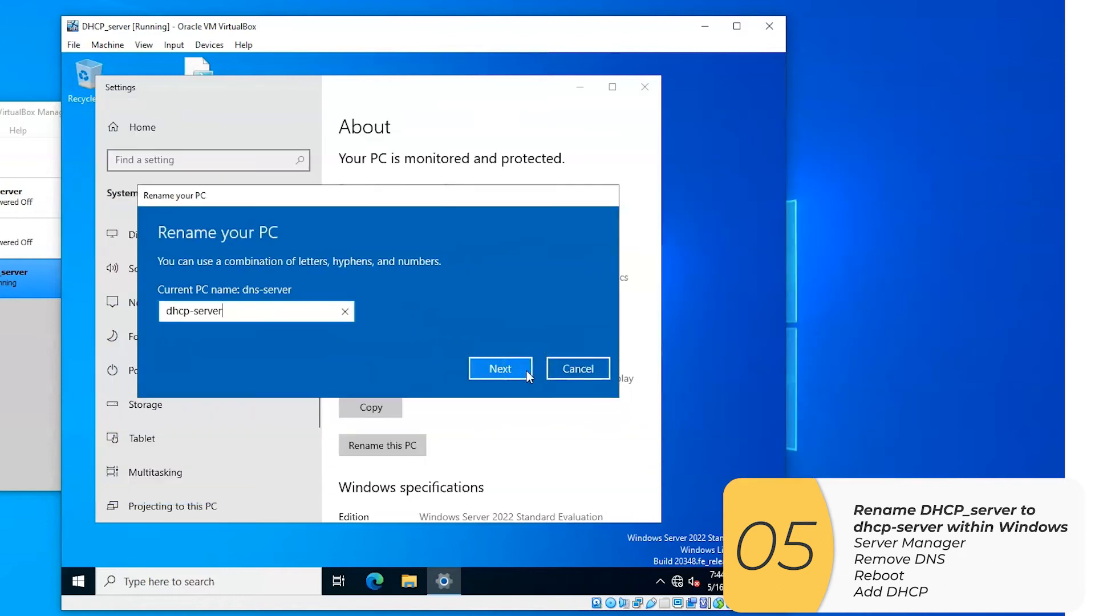
click(525, 369)
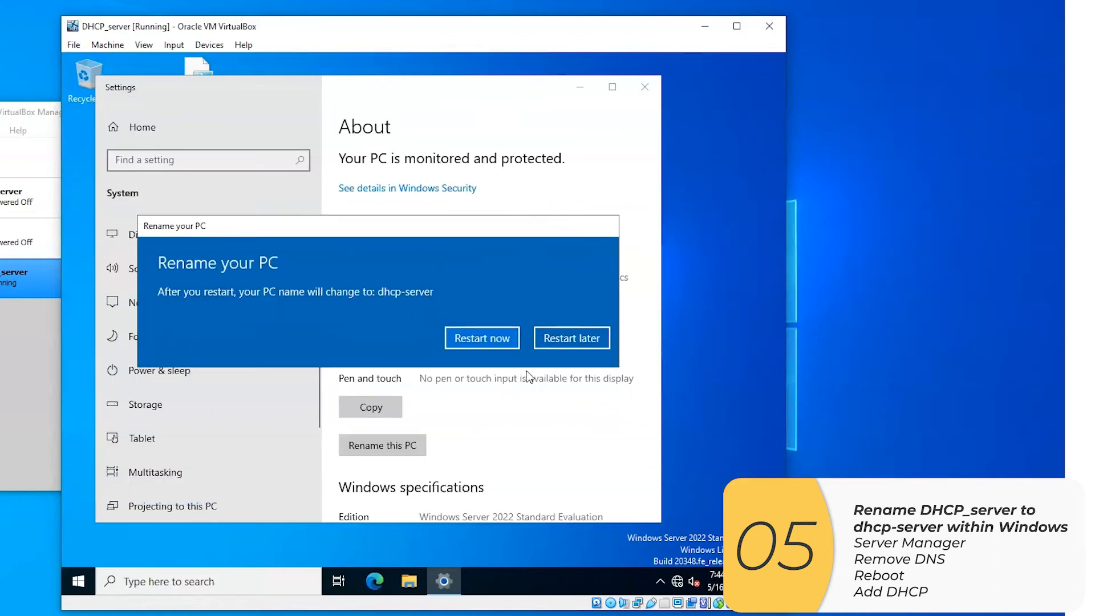
click(514, 344)
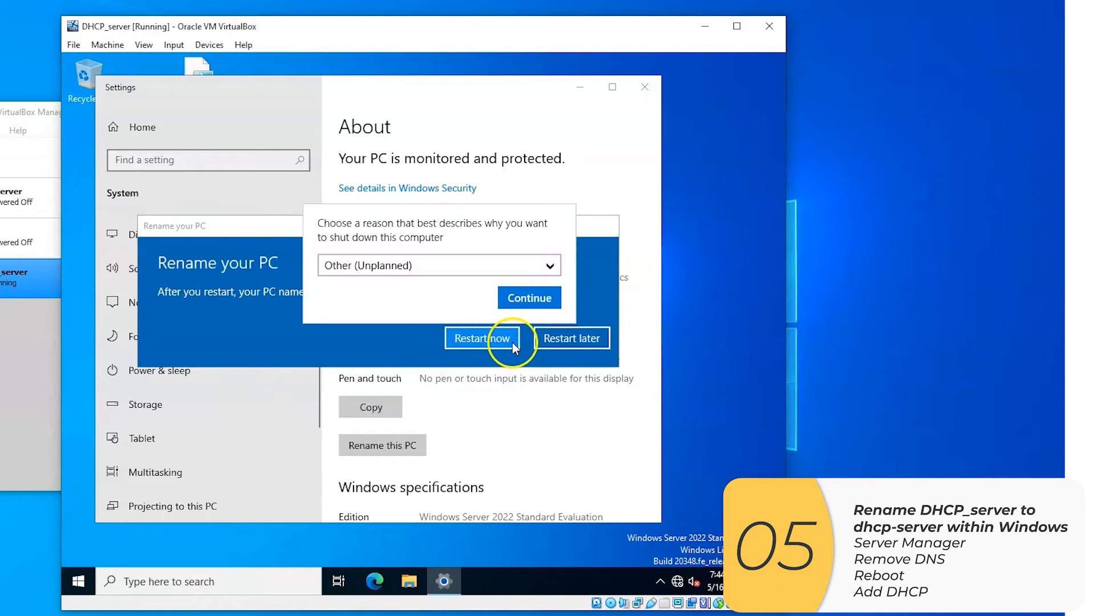
click(556, 304)
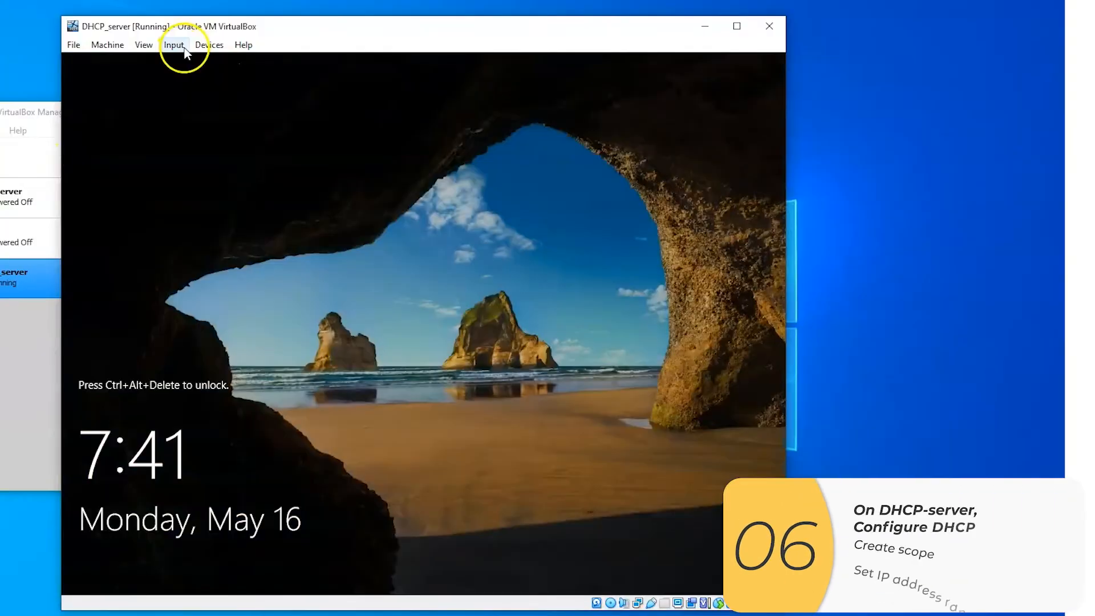
Send Ctrl-Alt-Del to the restarted DHCP_server machine and sign in as Administrator with the account password
click(377, 94)
mouse_move(413, 115)
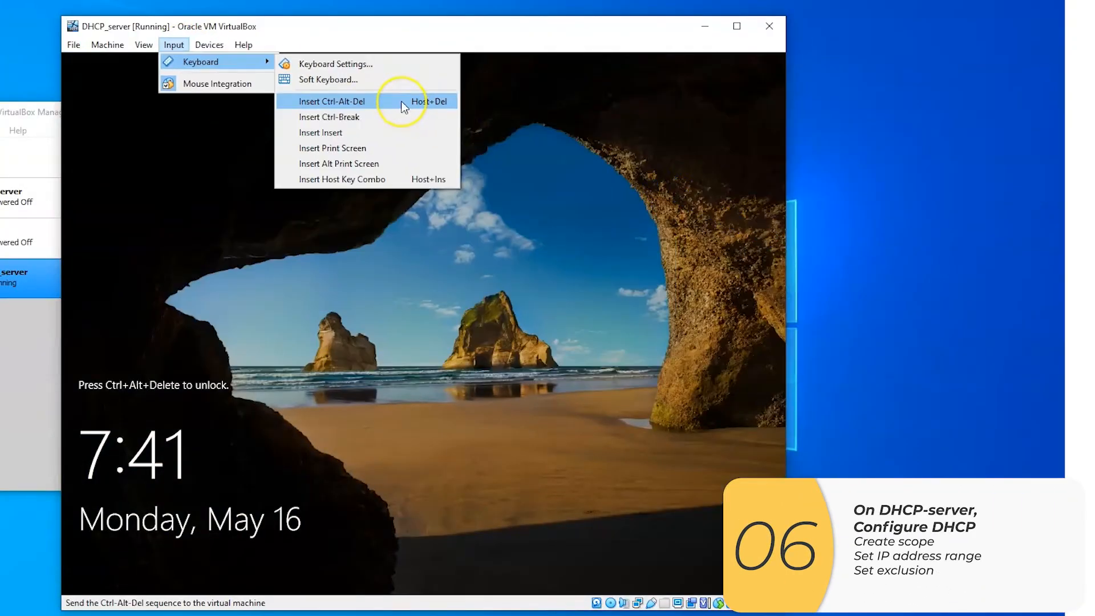
click(403, 104)
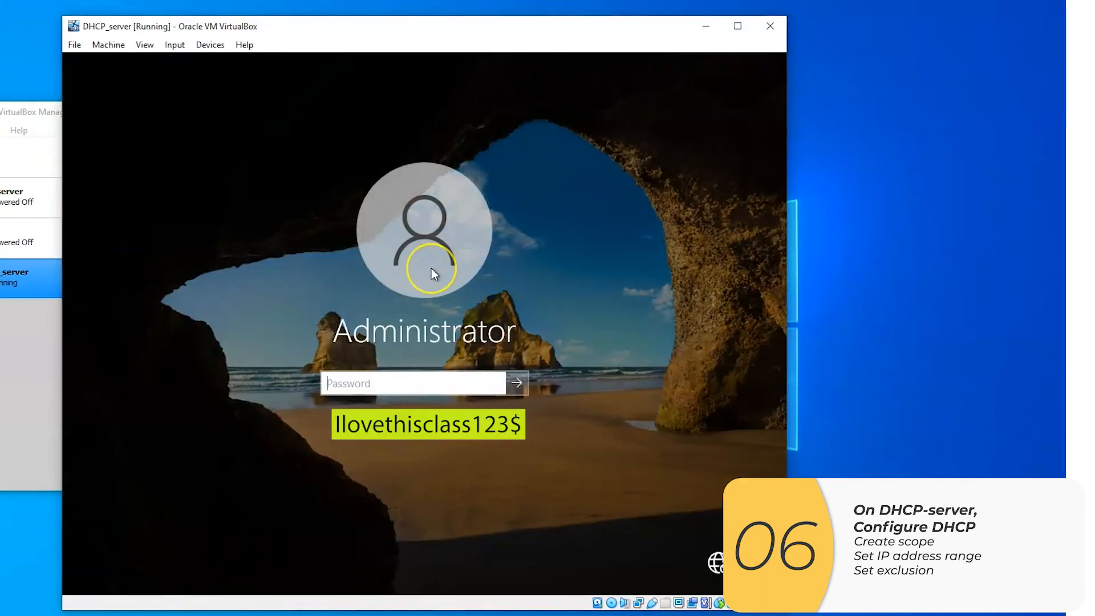
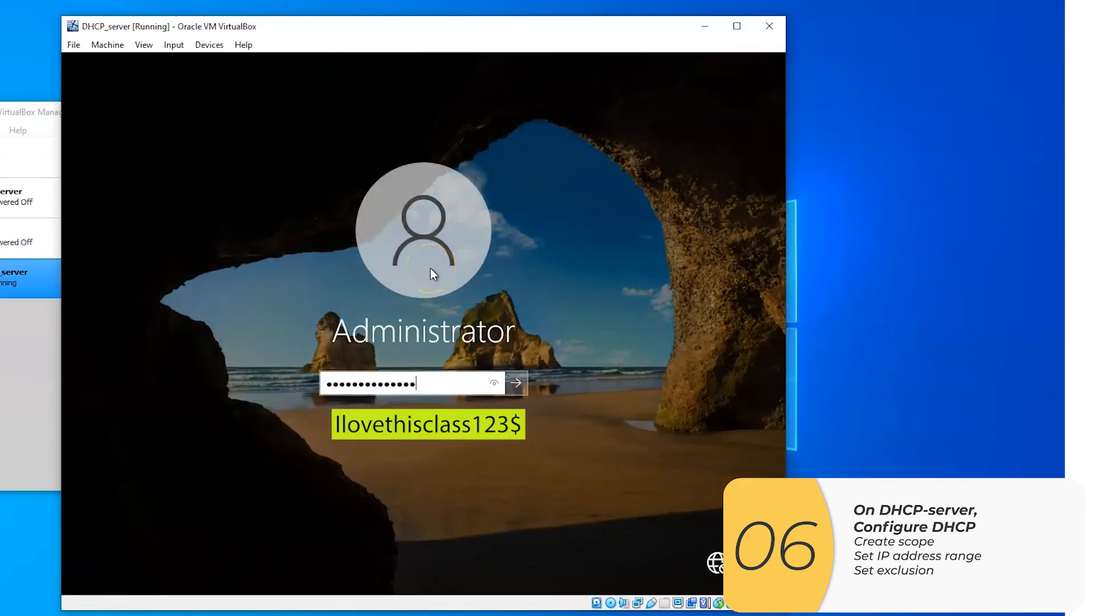
click(449, 344)
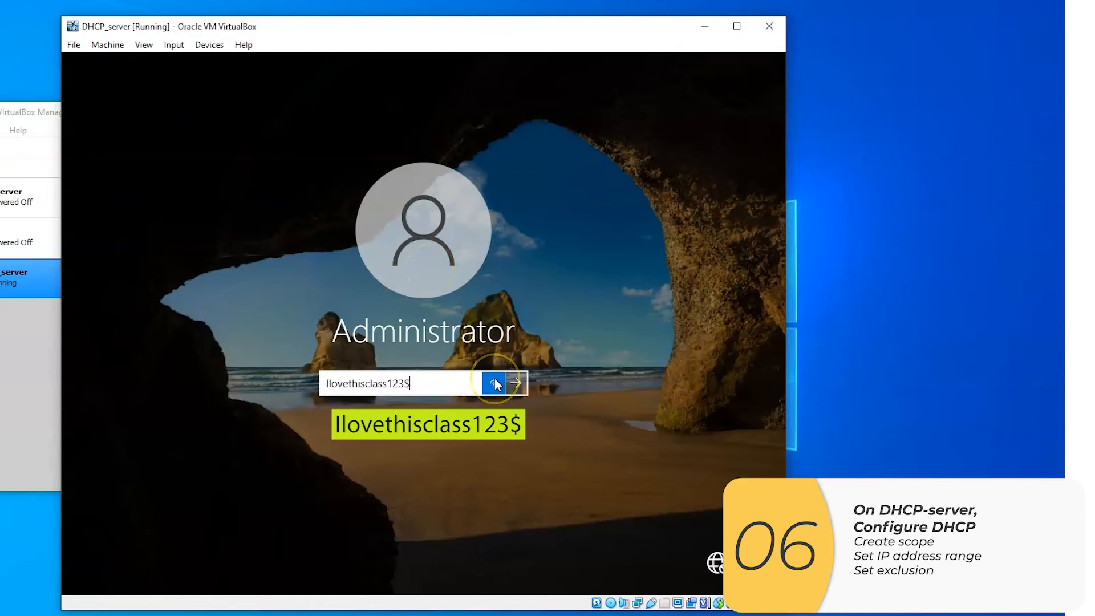
click(515, 385)
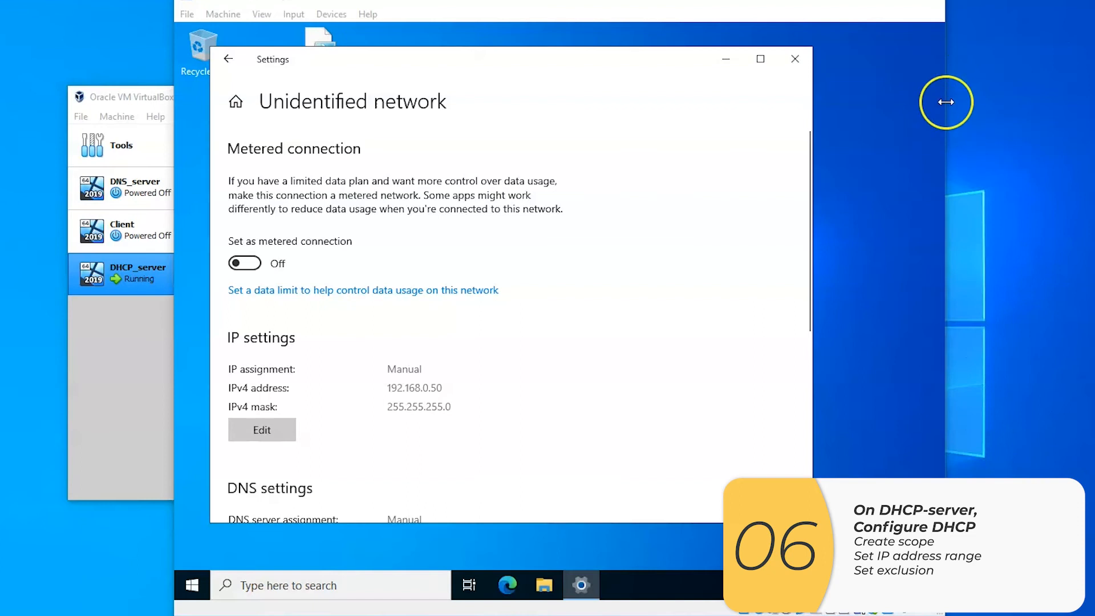
click(792, 57)
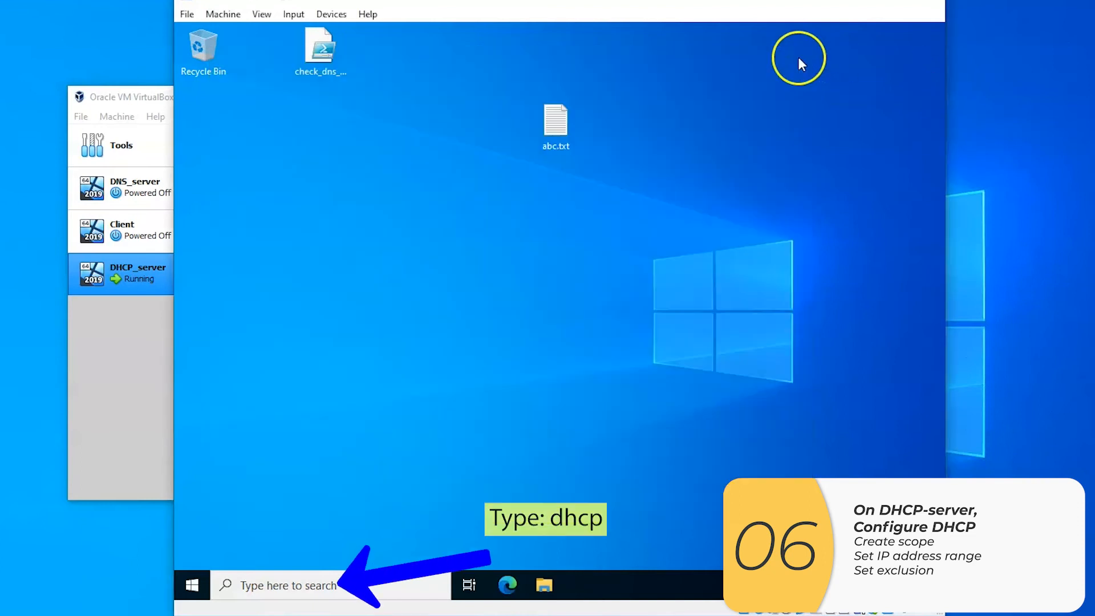
Search for the DHCP console, open it, expand the dhcp-server node and select IPv4
click(308, 587)
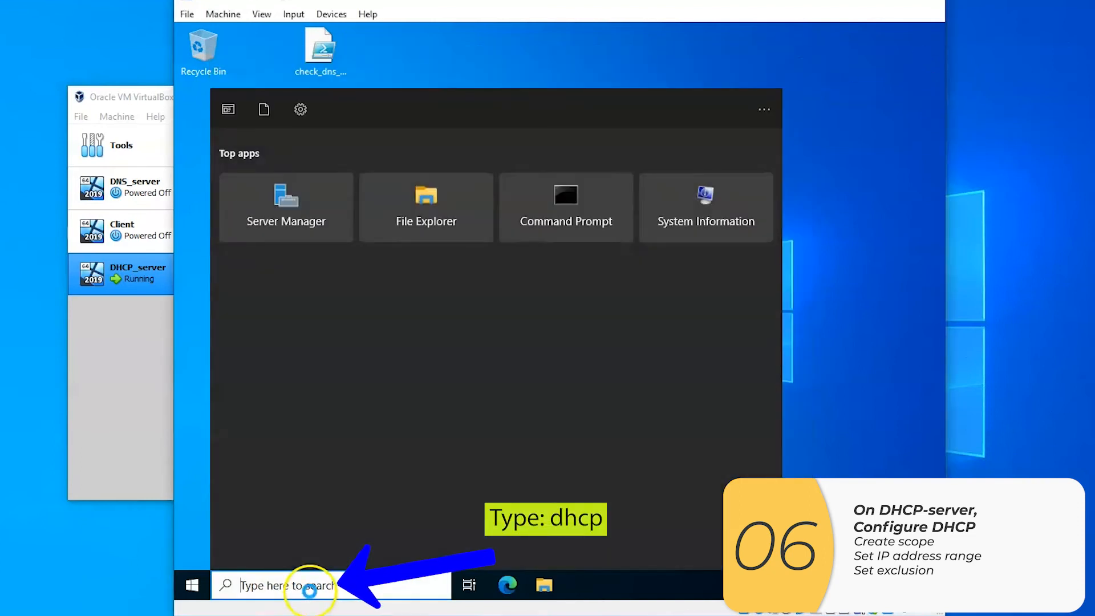
text(dhcp)
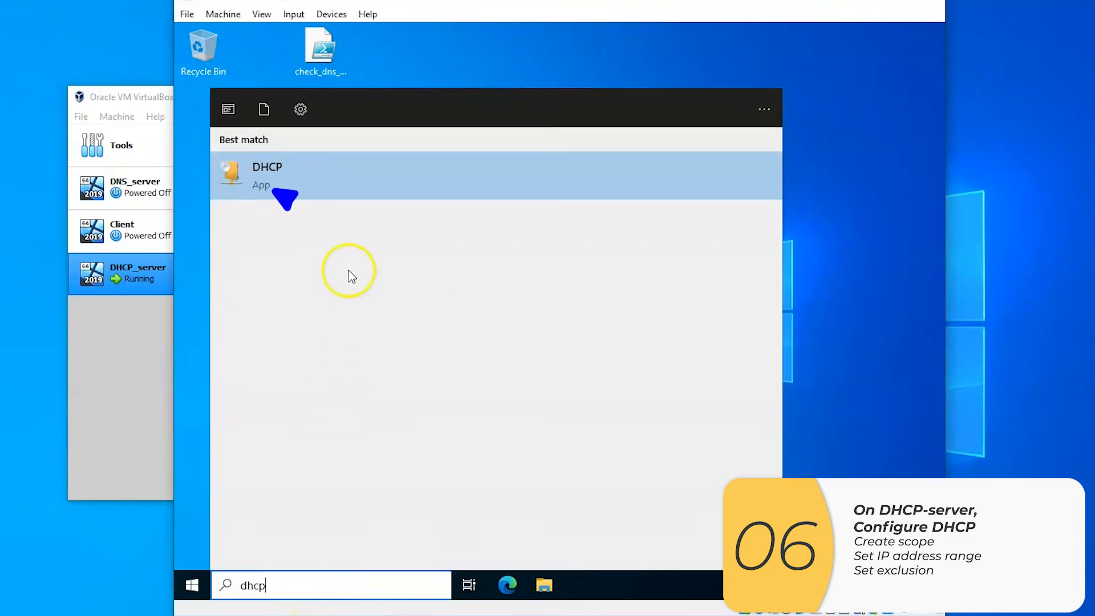
click(330, 177)
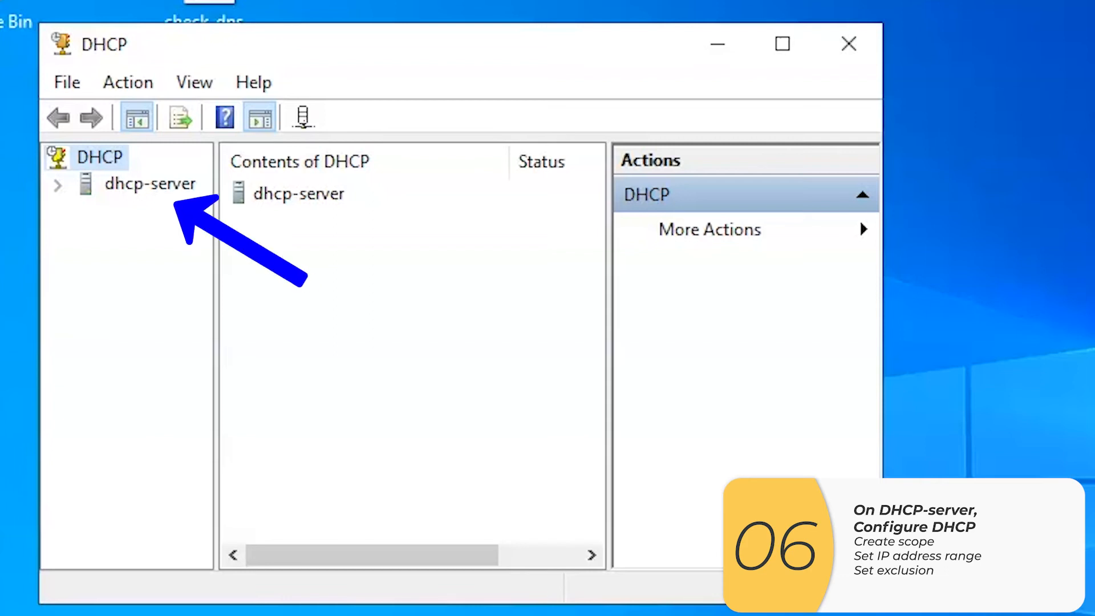
click(58, 184)
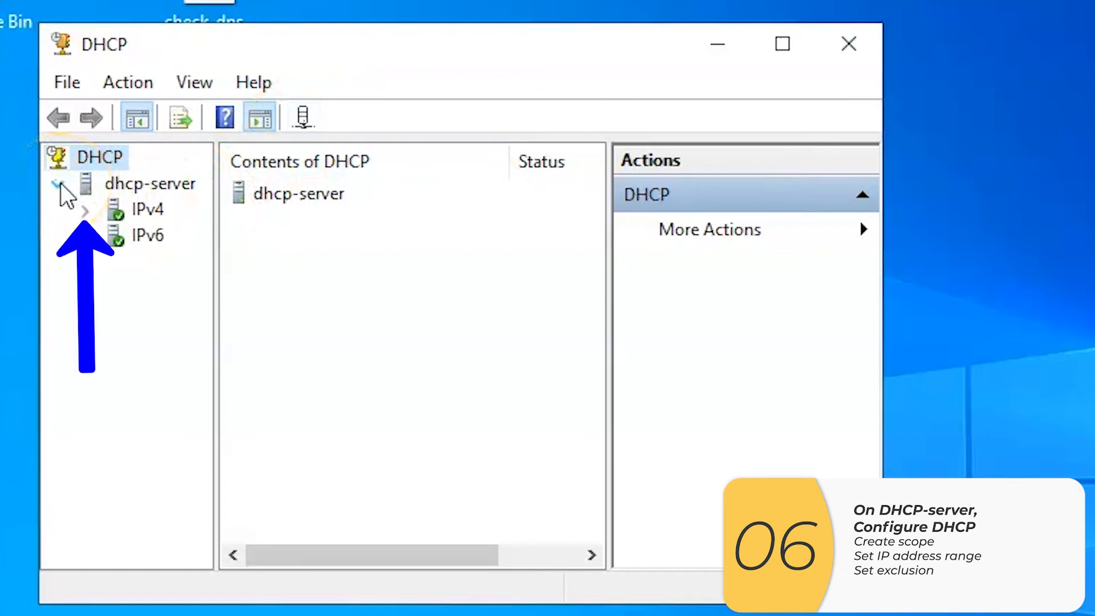
click(147, 209)
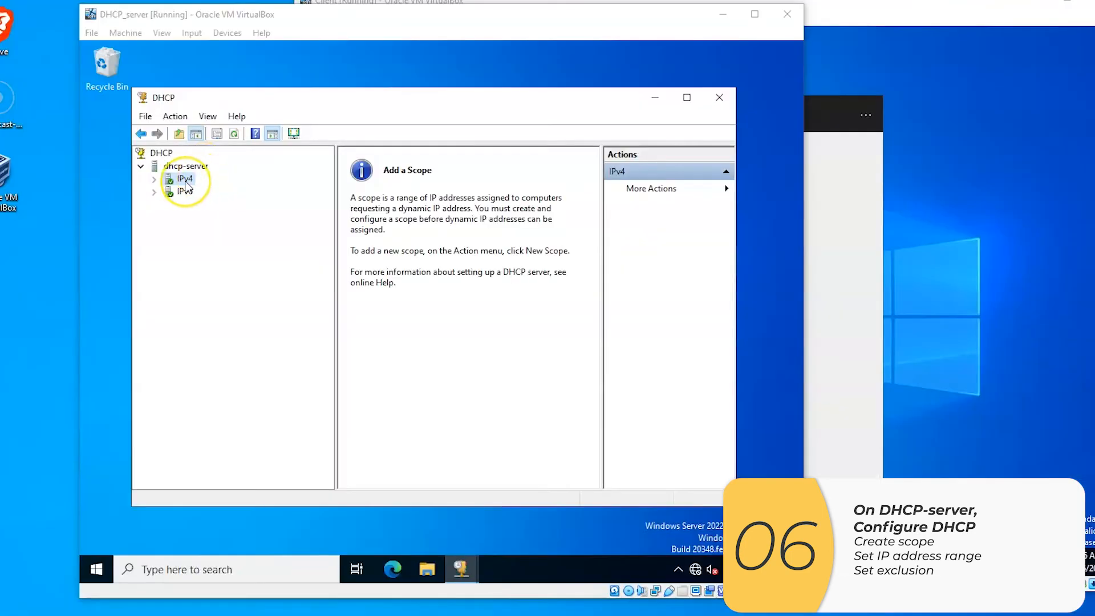
Start a new IPv4 scope named dhcp_scope and enter a description of the DHCP server it serves
right_click(185, 181)
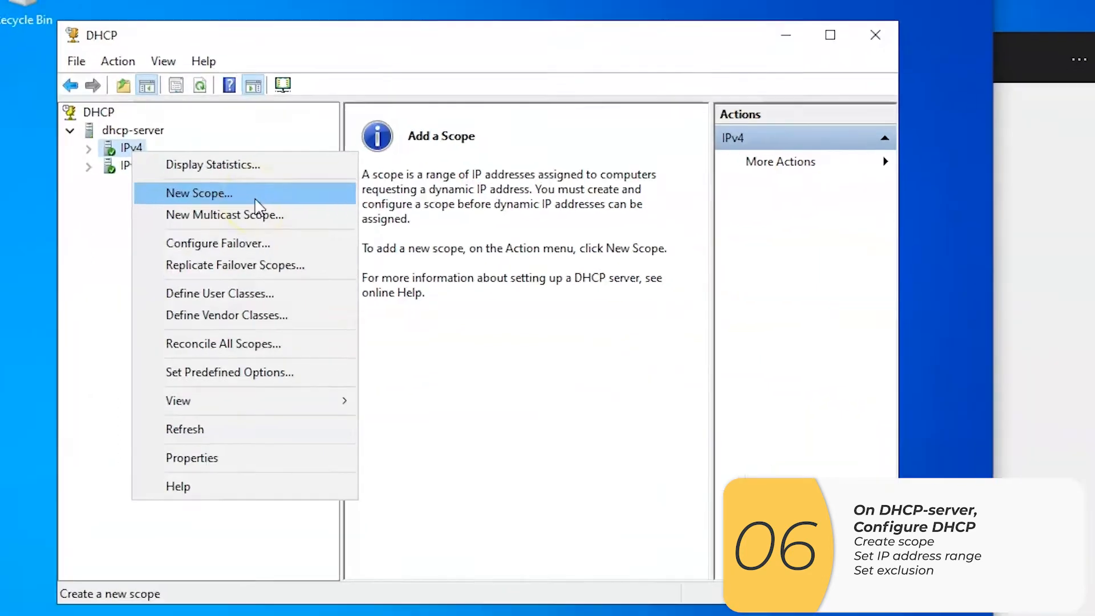
click(273, 214)
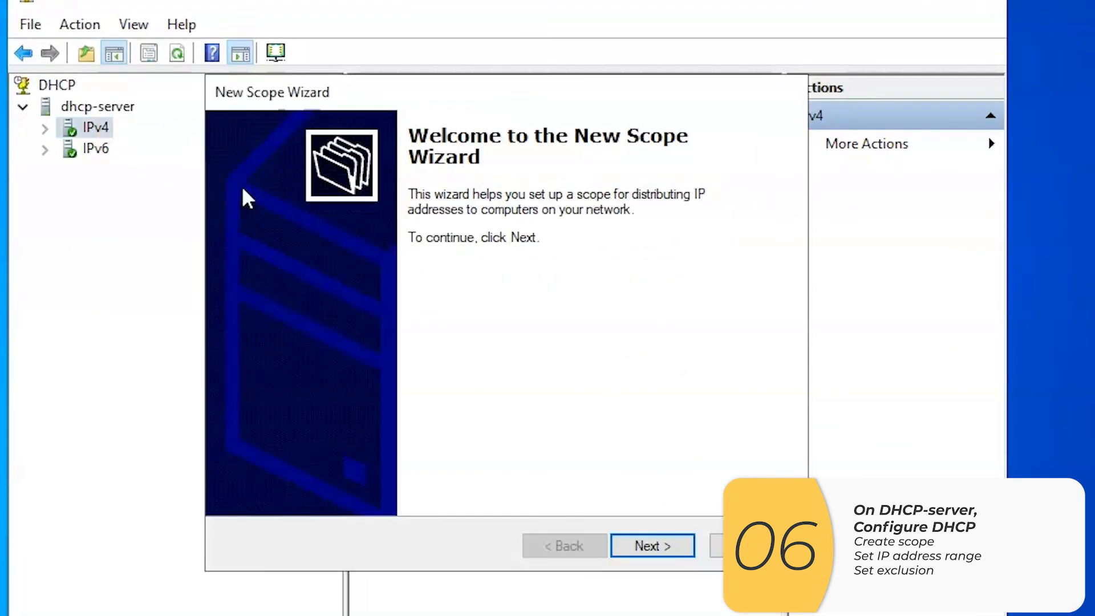
click(676, 546)
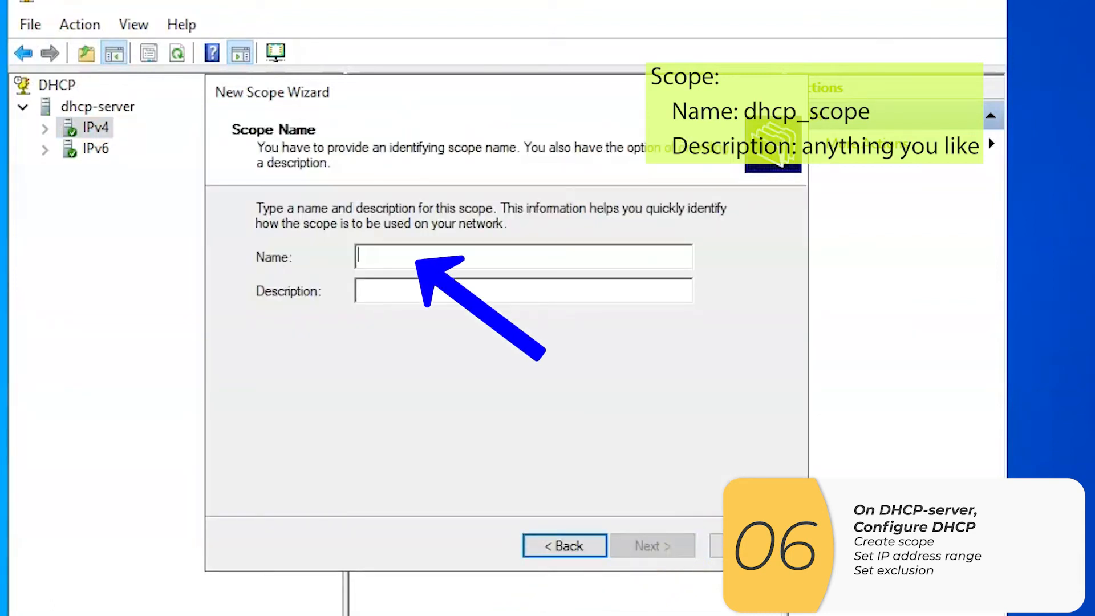
click(371, 257)
text(dhcp_scope)
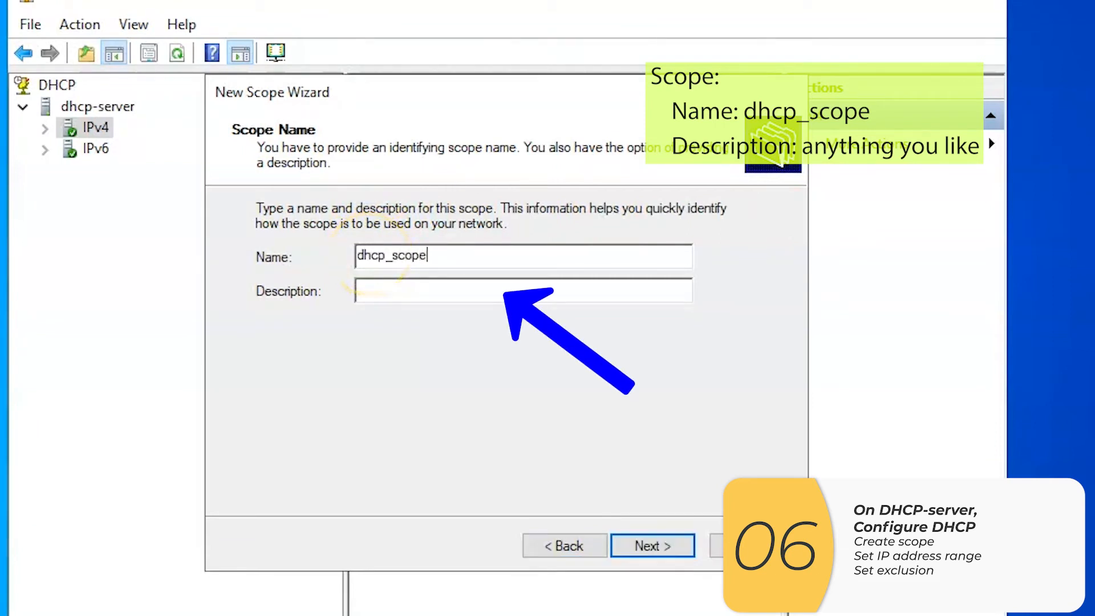
key(Tab)
text(DHCP )
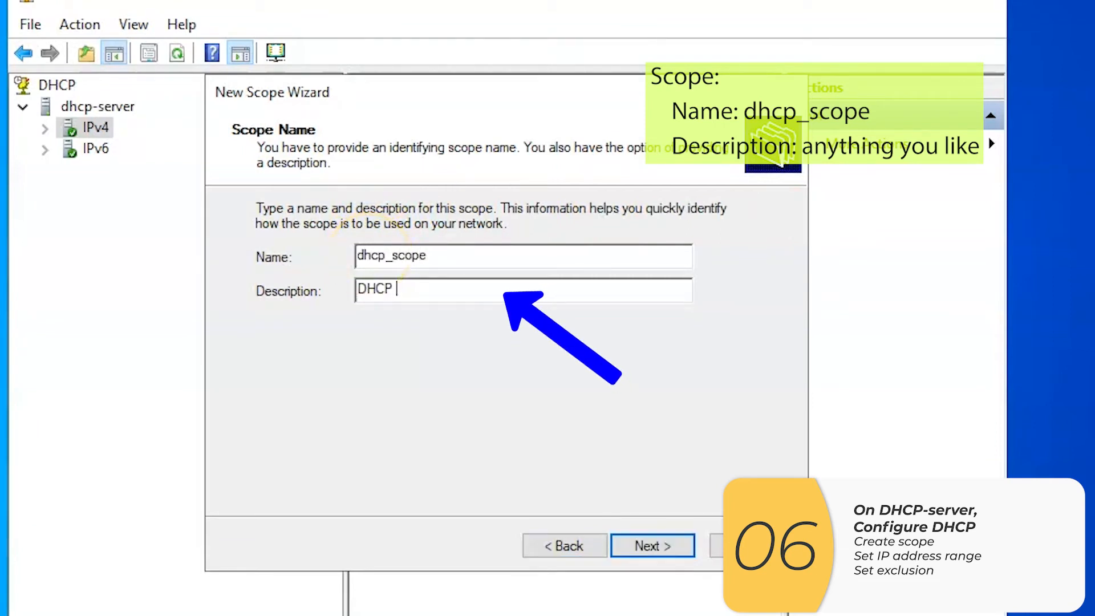
text(scope for Dr. W)
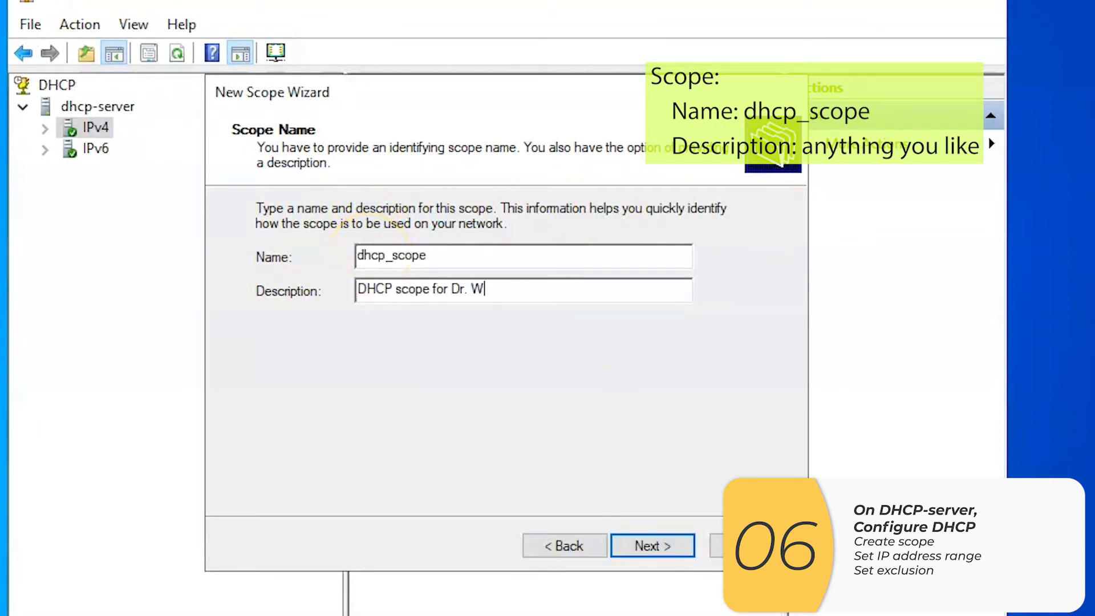
text(u's DHCP server)
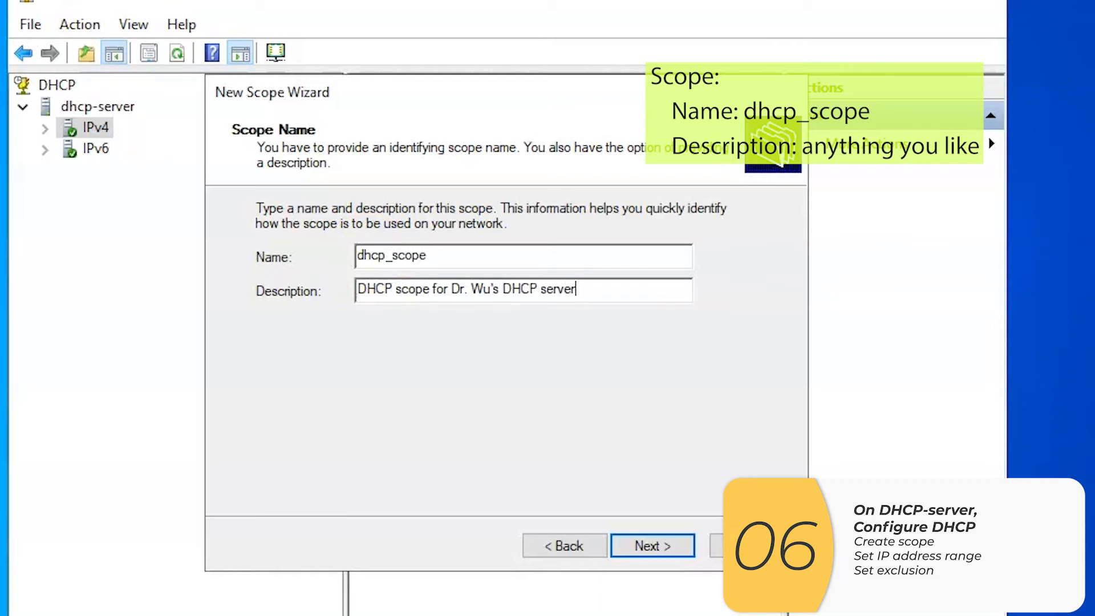
click(684, 548)
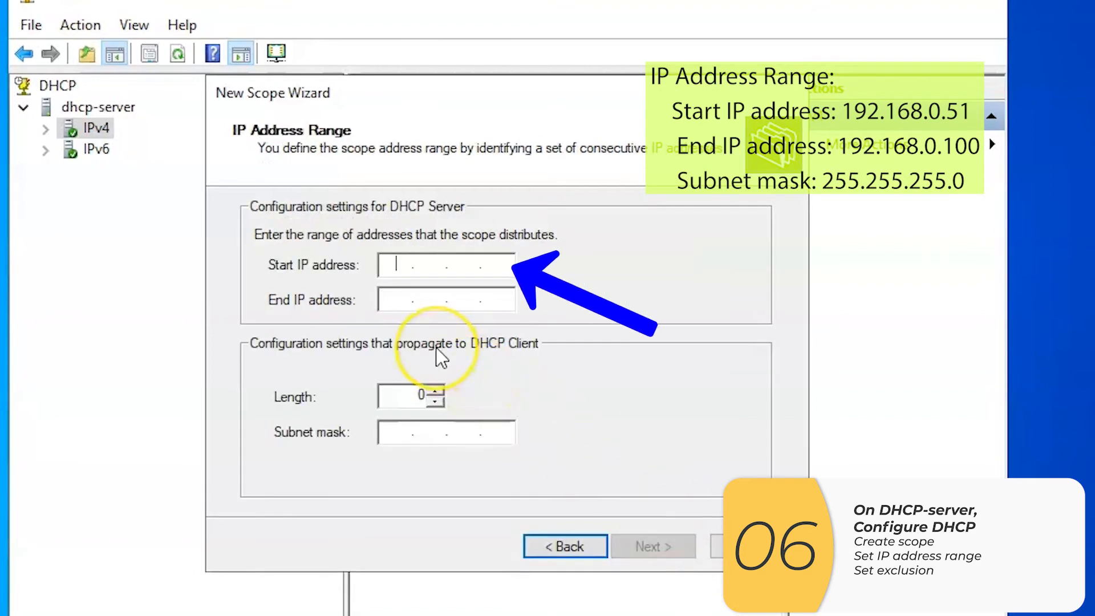
Set the scope's address range from 192.168.0.51 to 192.168.0.100 and continue to the exclusions
text(192 . 168 . 0 . 51)
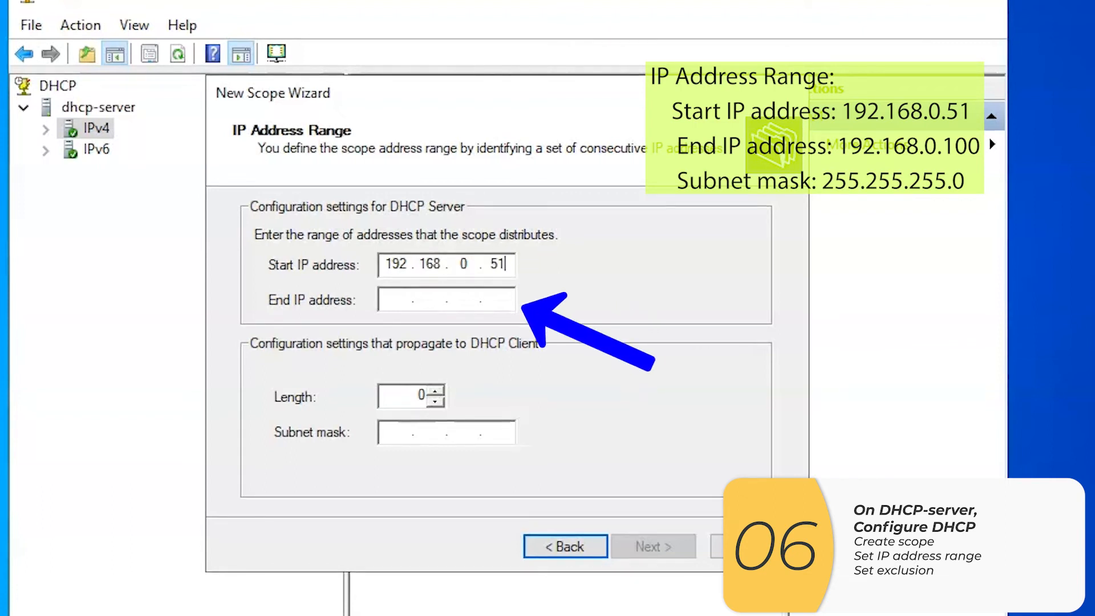
key(Tab)
text(192.168.0.100)
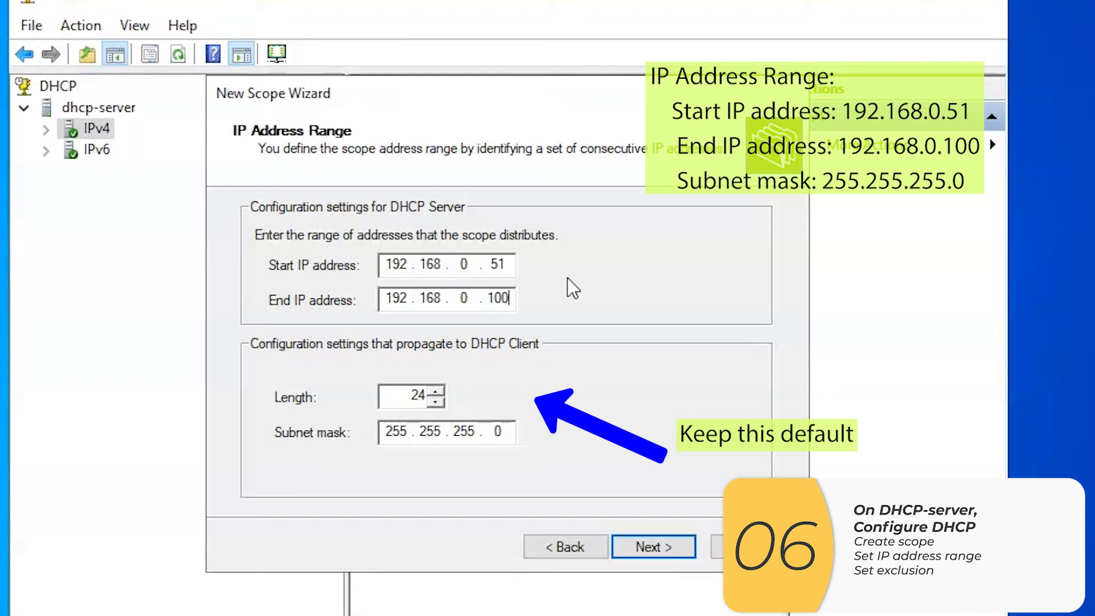
click(684, 545)
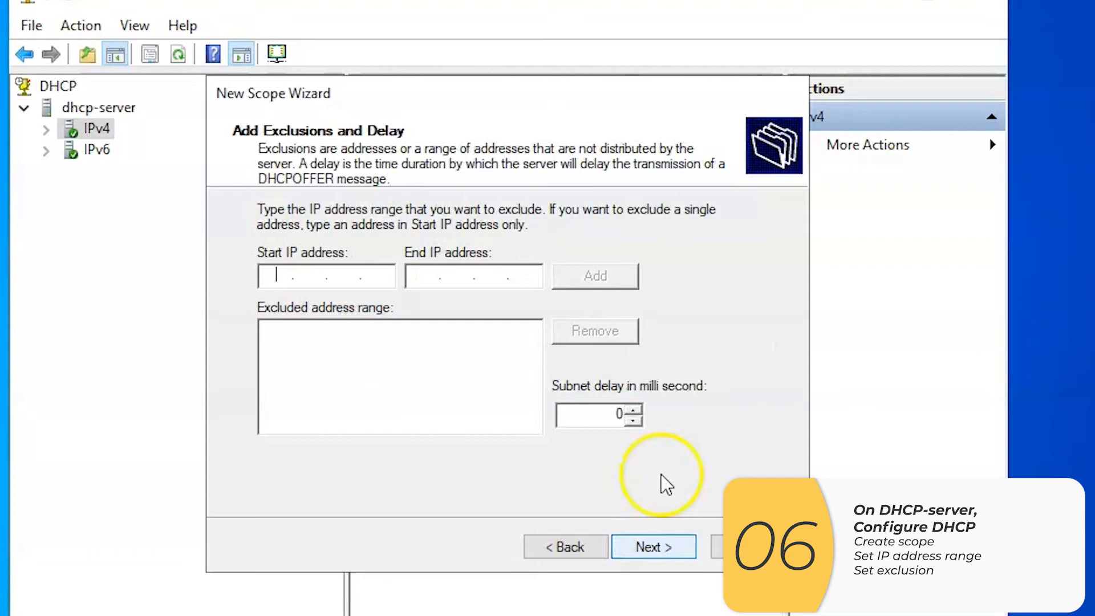
Exclude the single address 192.168.0.52 from the scope, entering it as both start and end IP address
click(268, 277)
text(192 . 168 . )
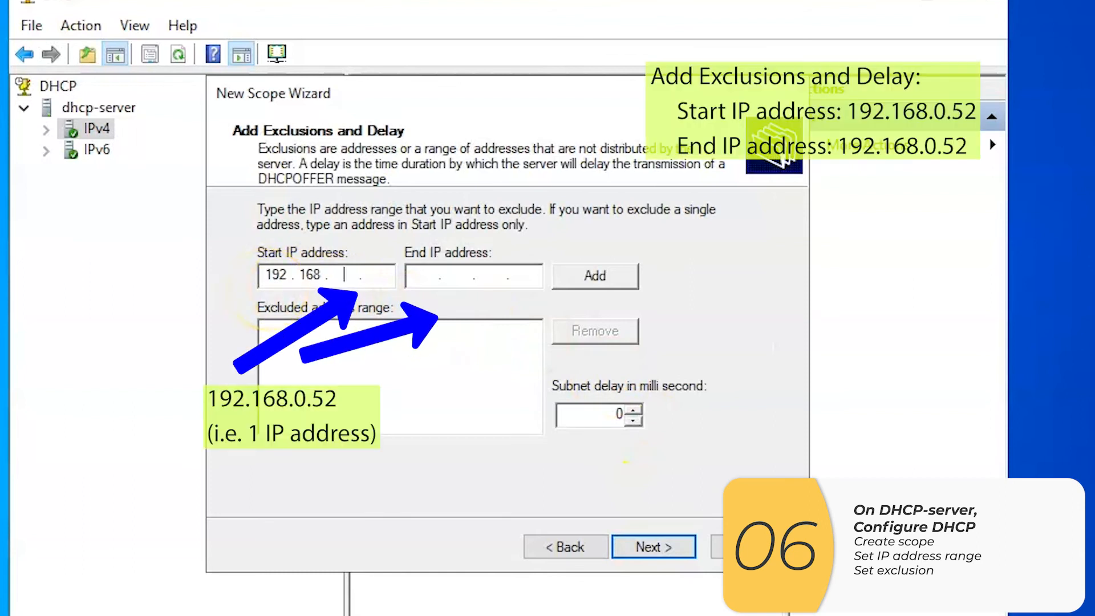
text(0 . 52)
key(Tab)
text(192 . 168 . )
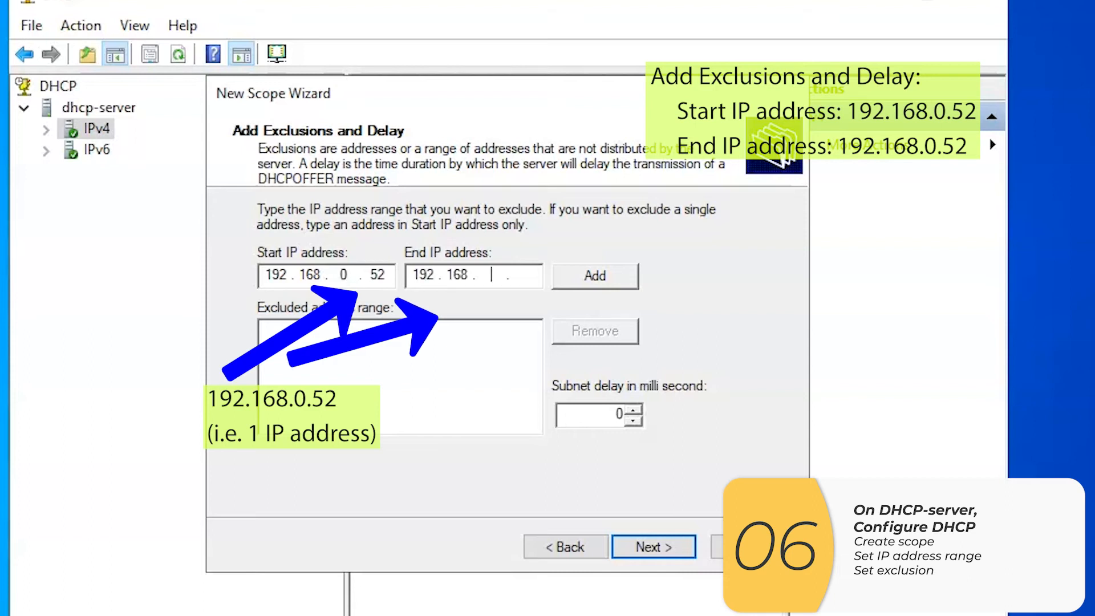
text(0 . 52)
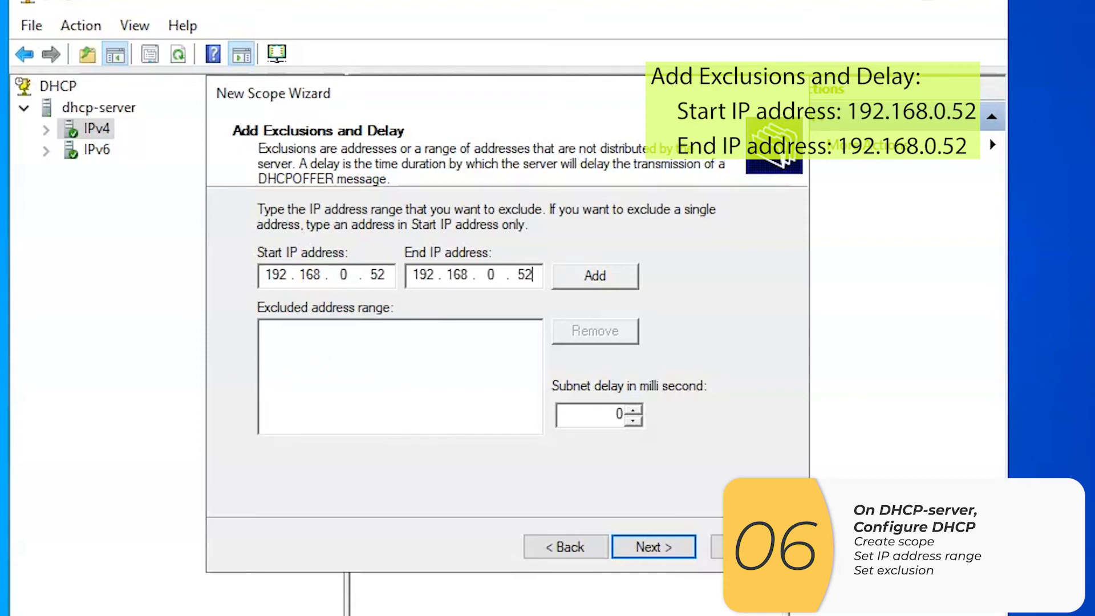
click(629, 285)
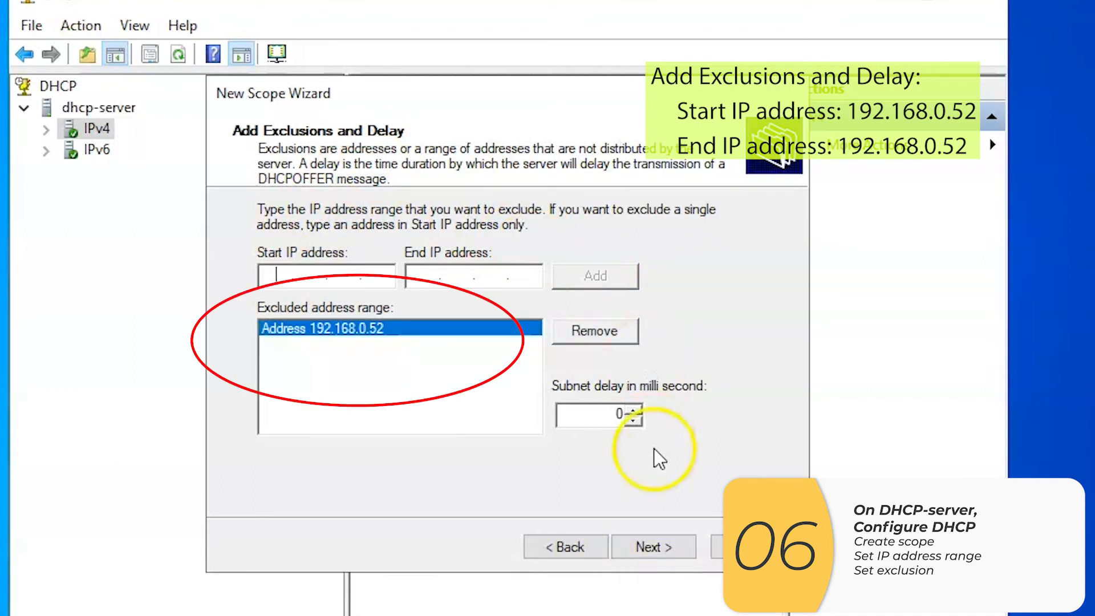
click(680, 549)
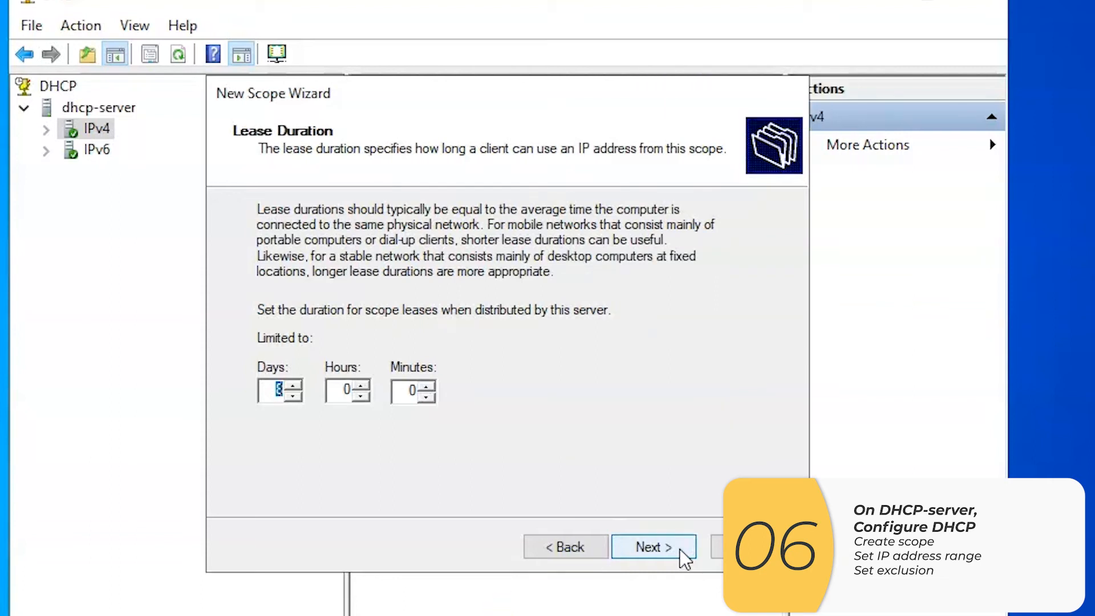
Accept the default lease duration and choose to configure the DHCP options now, without a default gateway
click(680, 549)
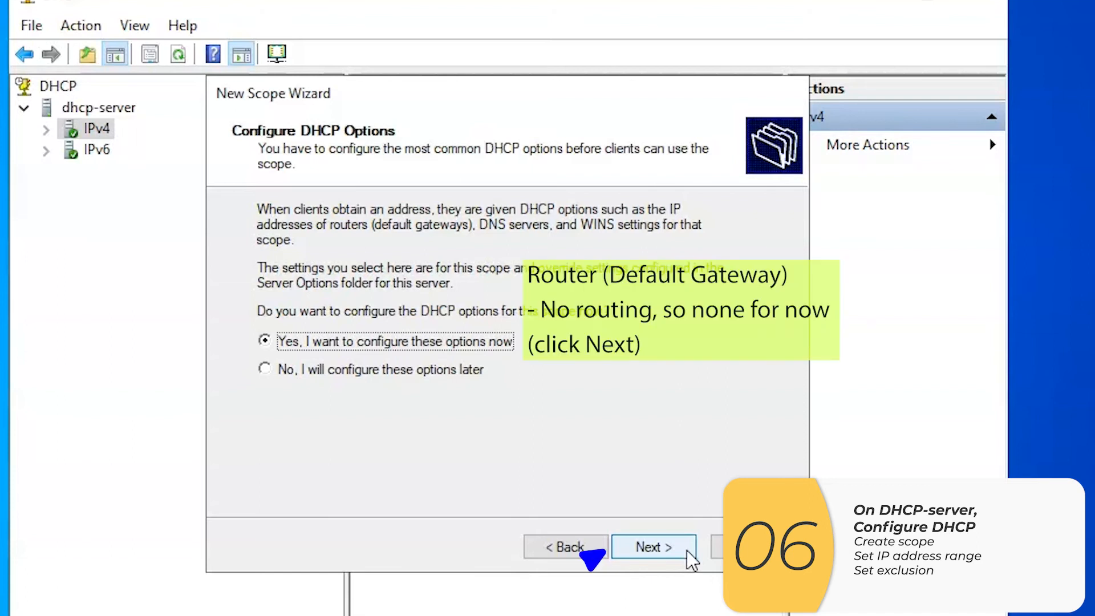
click(686, 550)
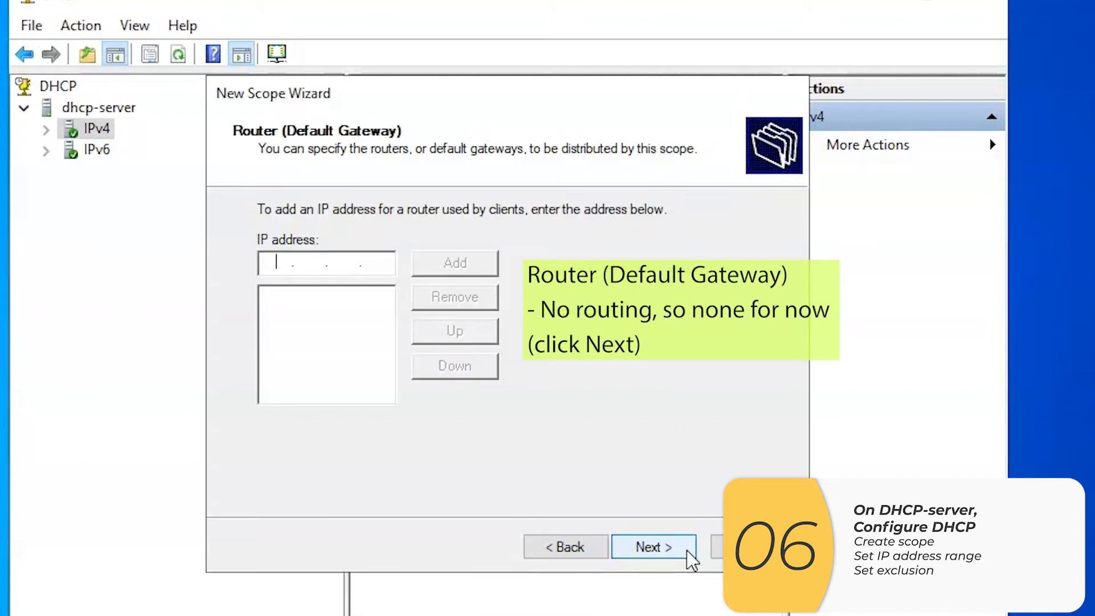
click(687, 550)
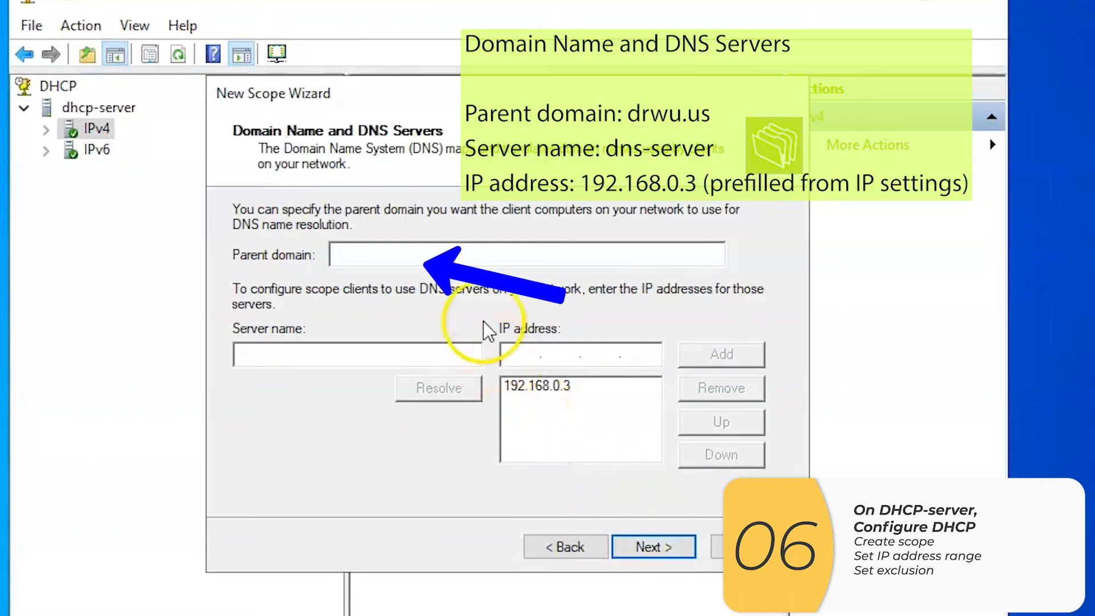
Set the scope's parent domain to drwu.us and the DNS server name to dns-server, keeping the prefilled DNS address 192.168.0.3
text(drwu.us)
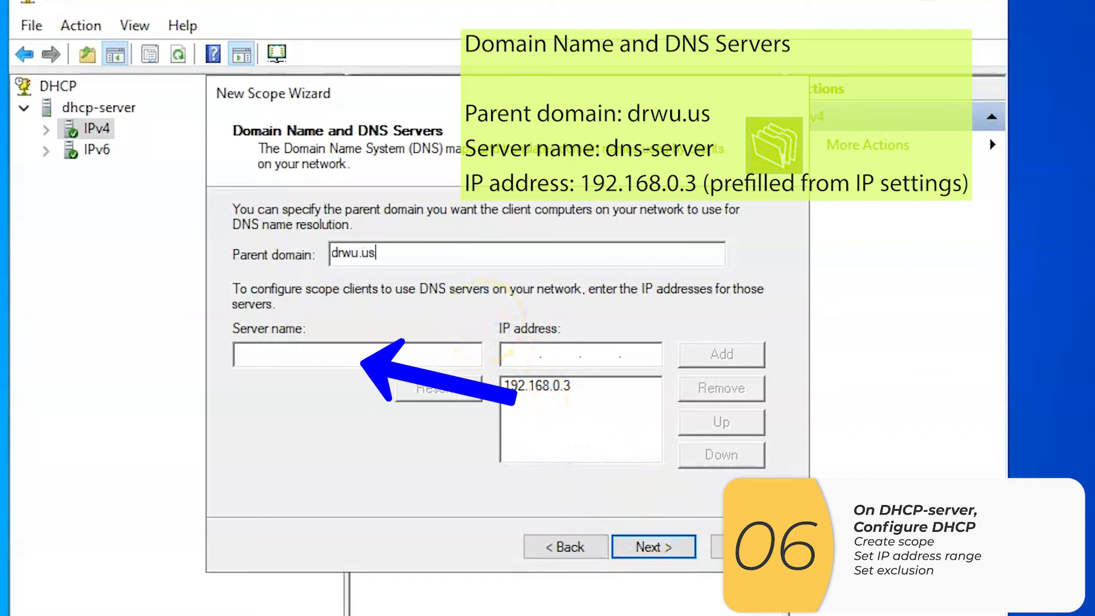
click(336, 360)
text(dns-server)
click(520, 357)
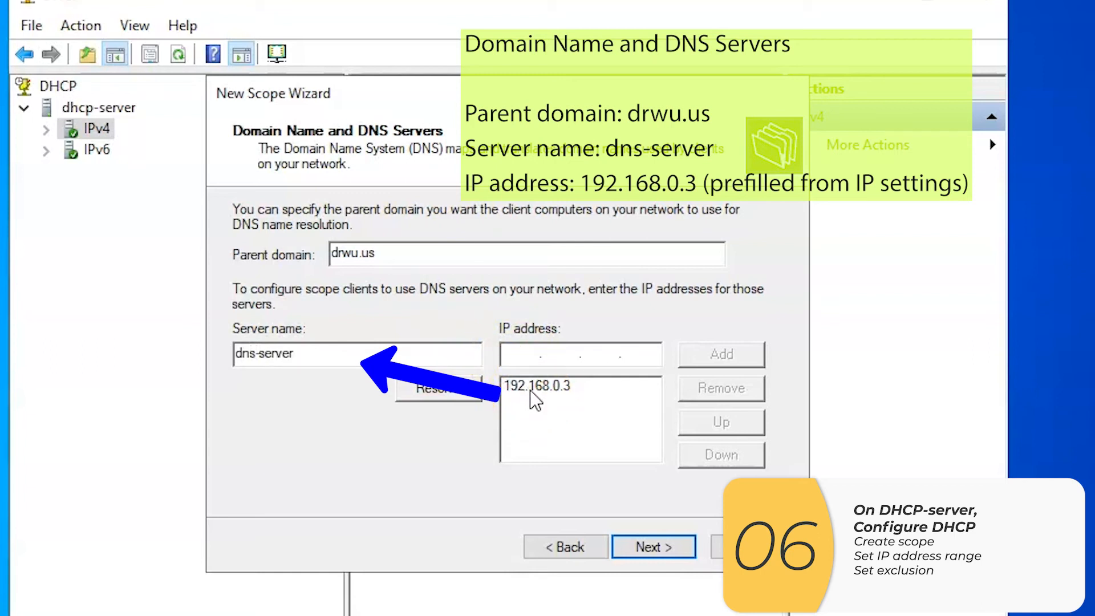
click(751, 471)
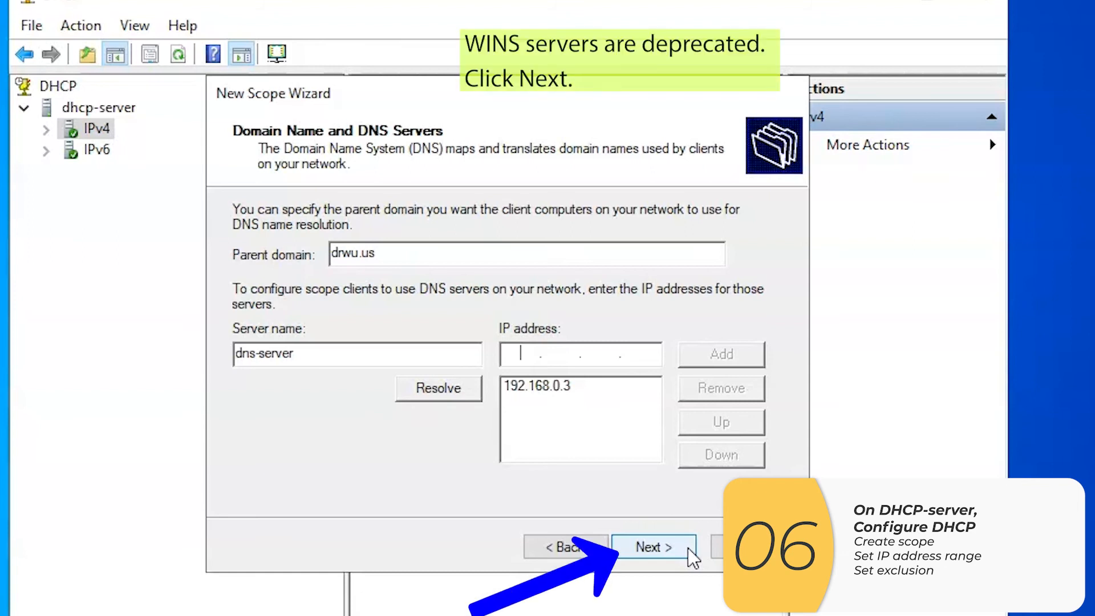
click(687, 548)
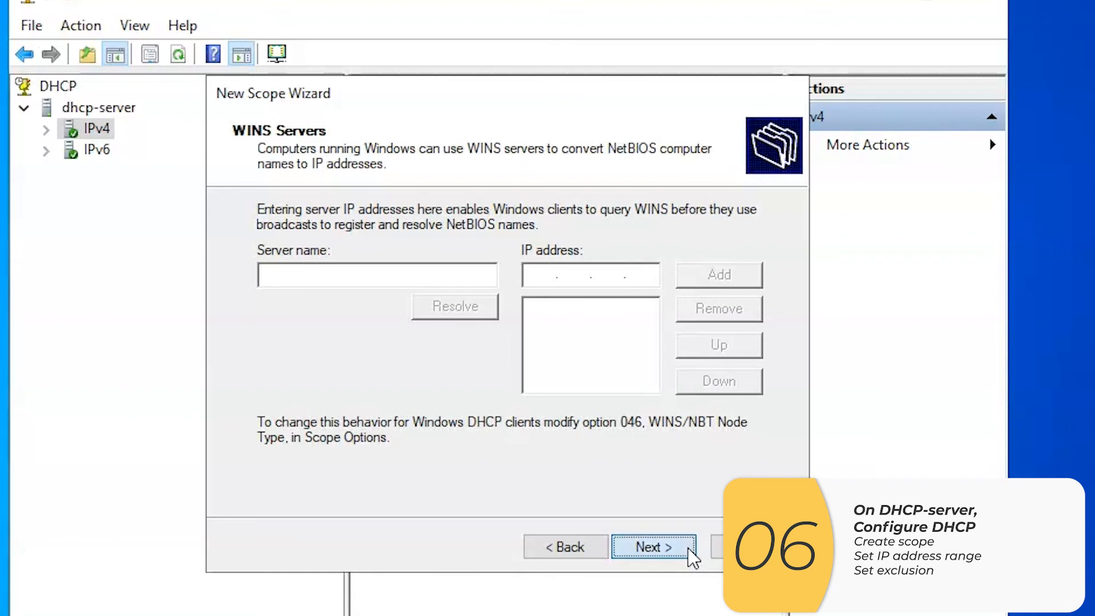
Skip the WINS servers and finish the New Scope Wizard with the scope activated immediately
click(688, 547)
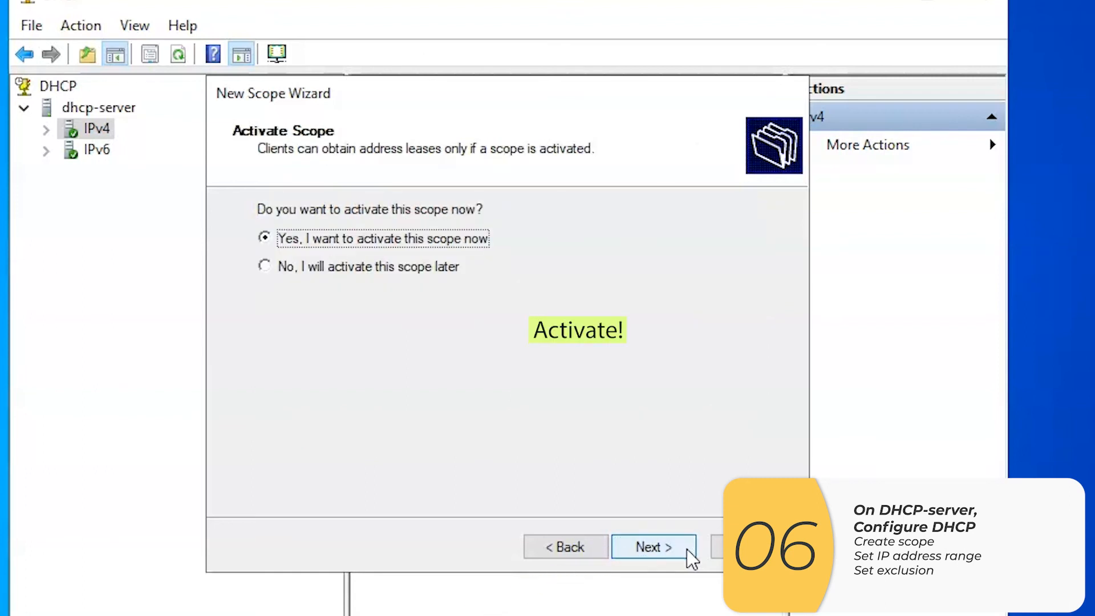
click(687, 549)
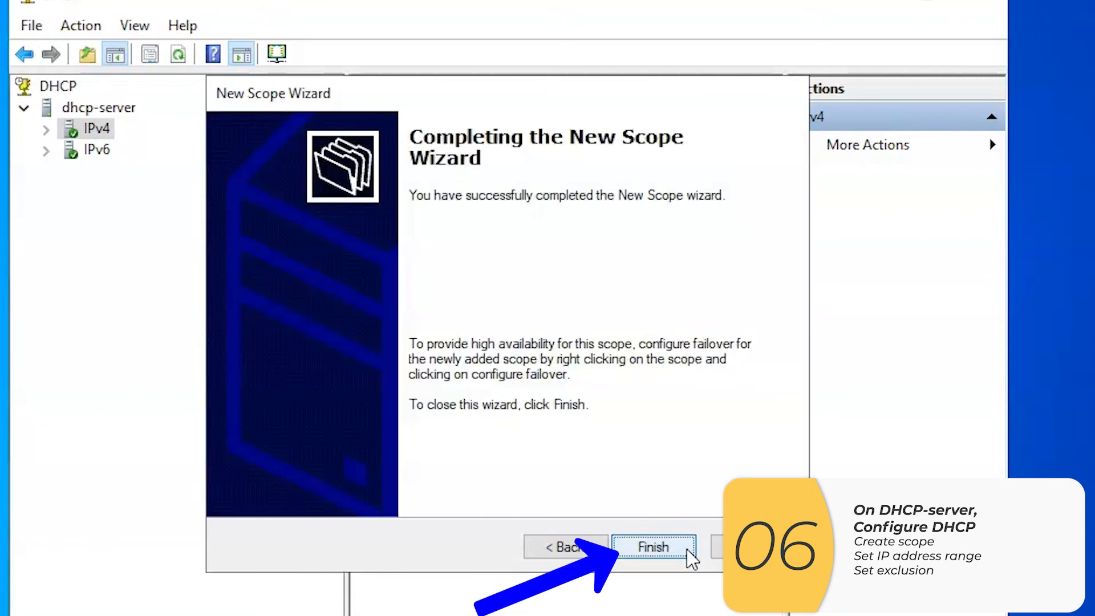
click(687, 548)
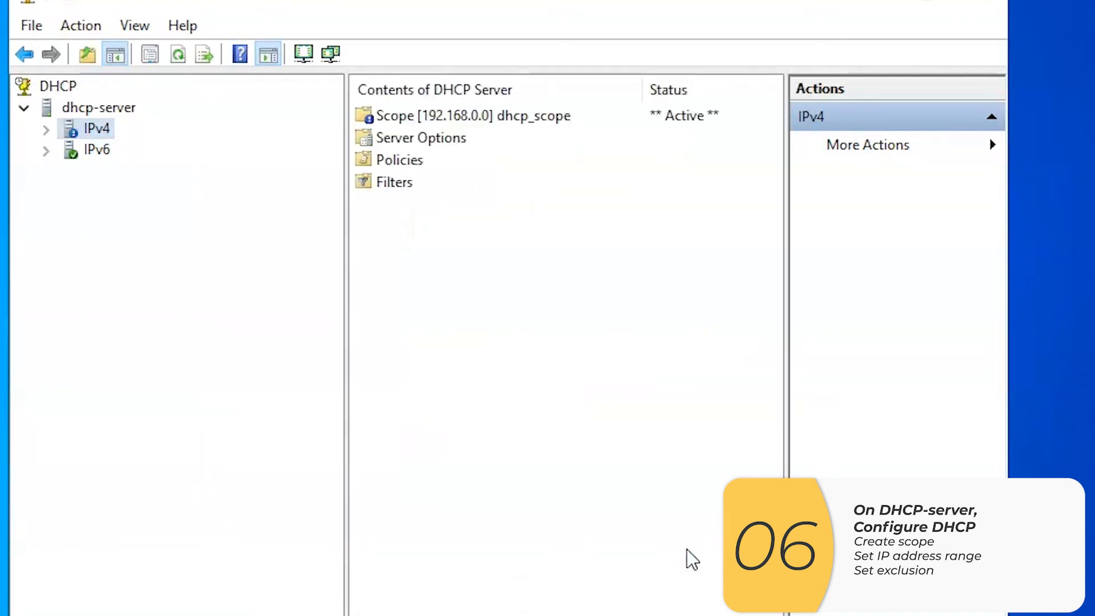
Select the new dhcp_scope entry and refresh the IPv4 node under dhcp-server
click(501, 116)
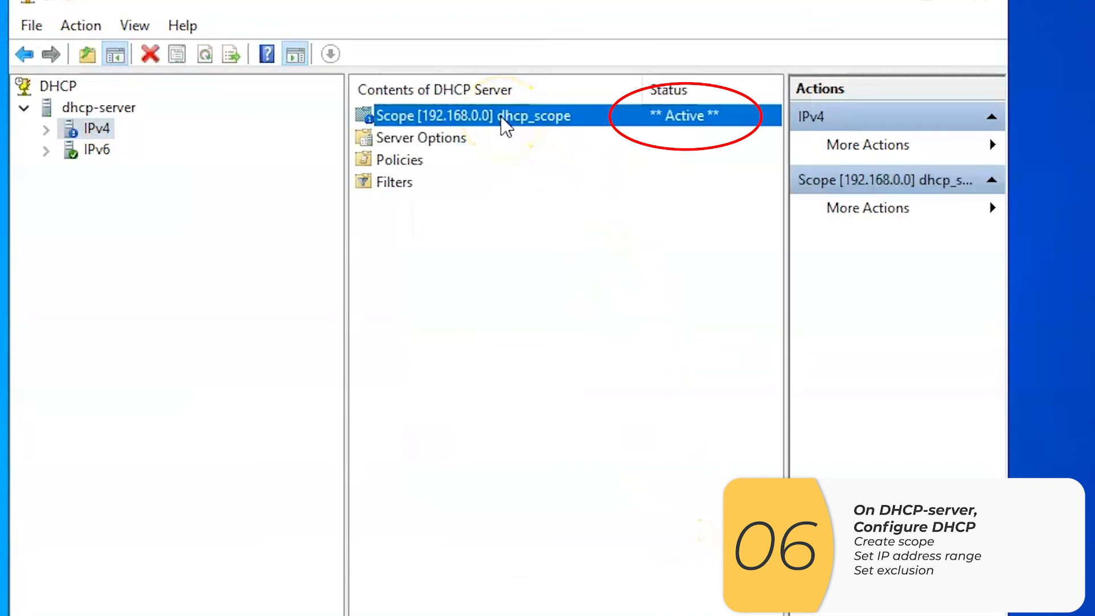
right_click(500, 119)
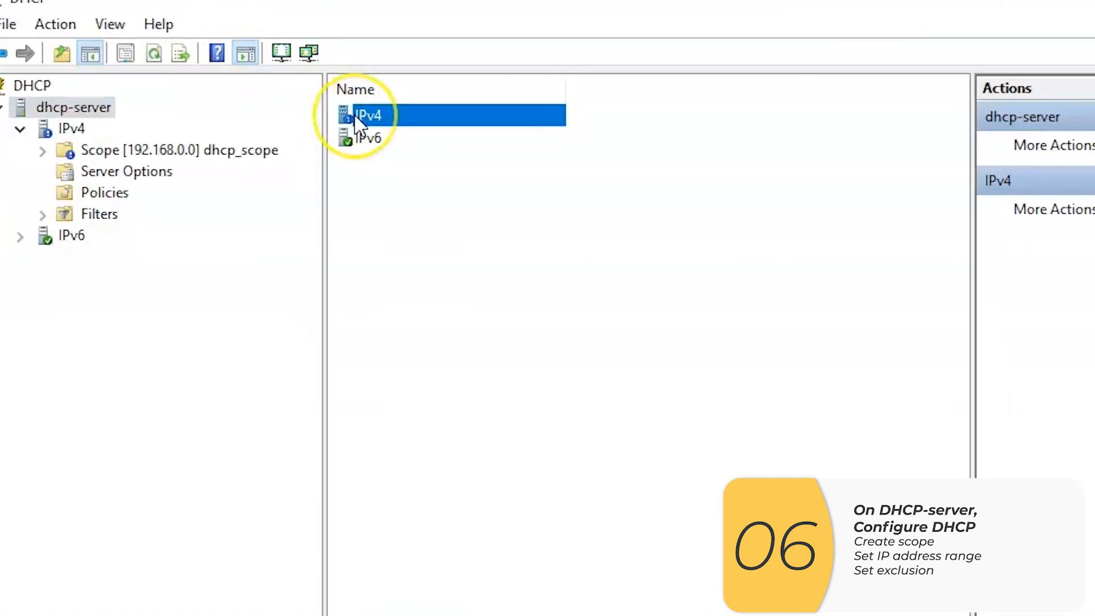
right_click(355, 116)
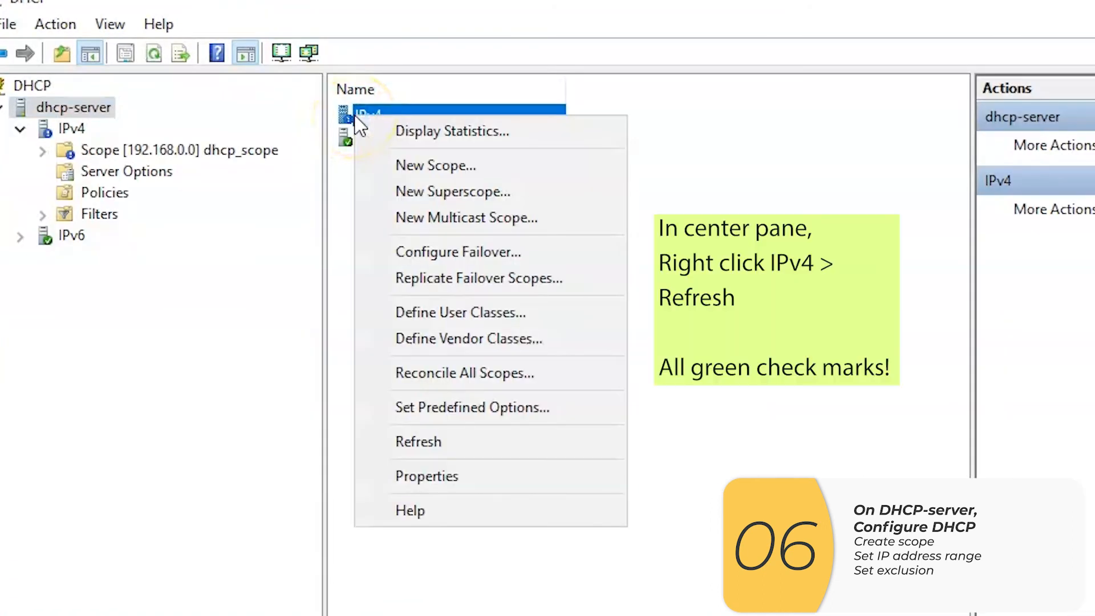
click(505, 436)
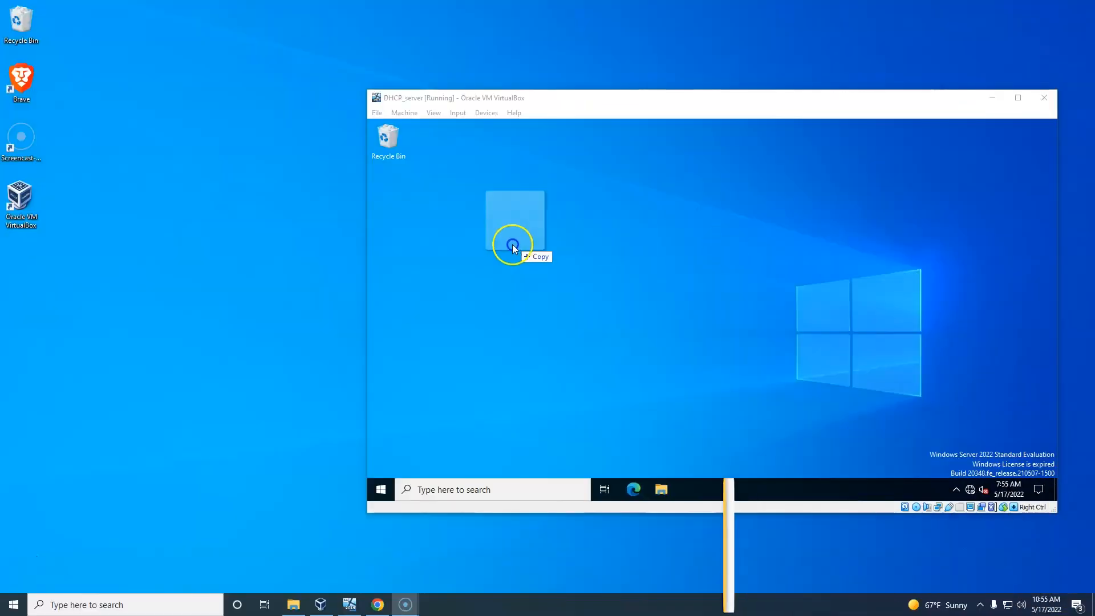
Copy the check_DHCP_server script from the host desktop into the DHCP_server machine and run it there with PowerShell
drag(508, 244, 246, 240)
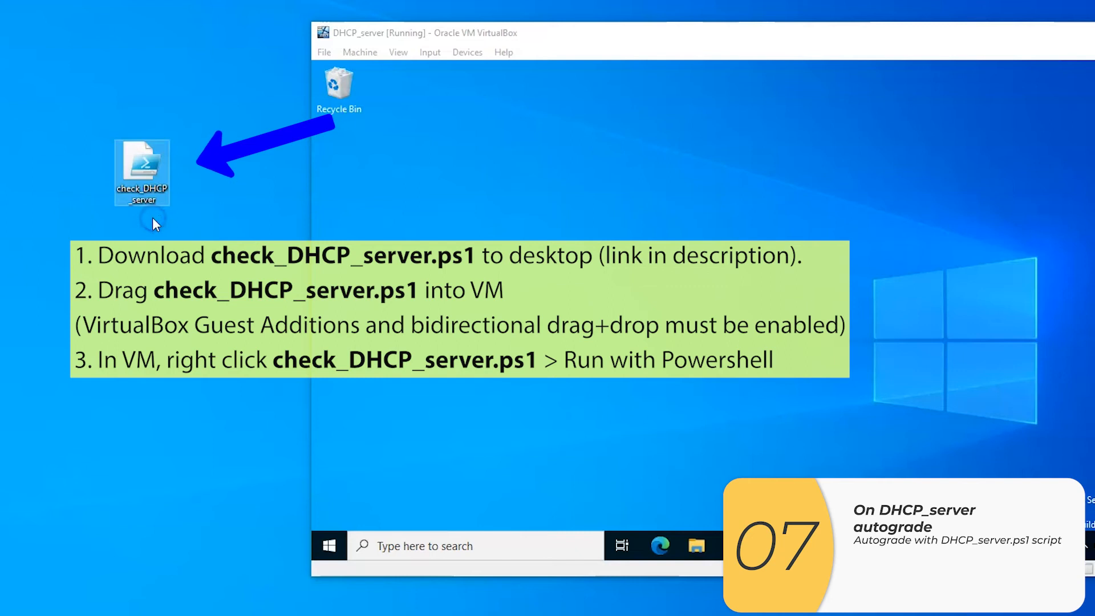
drag(151, 183, 504, 212)
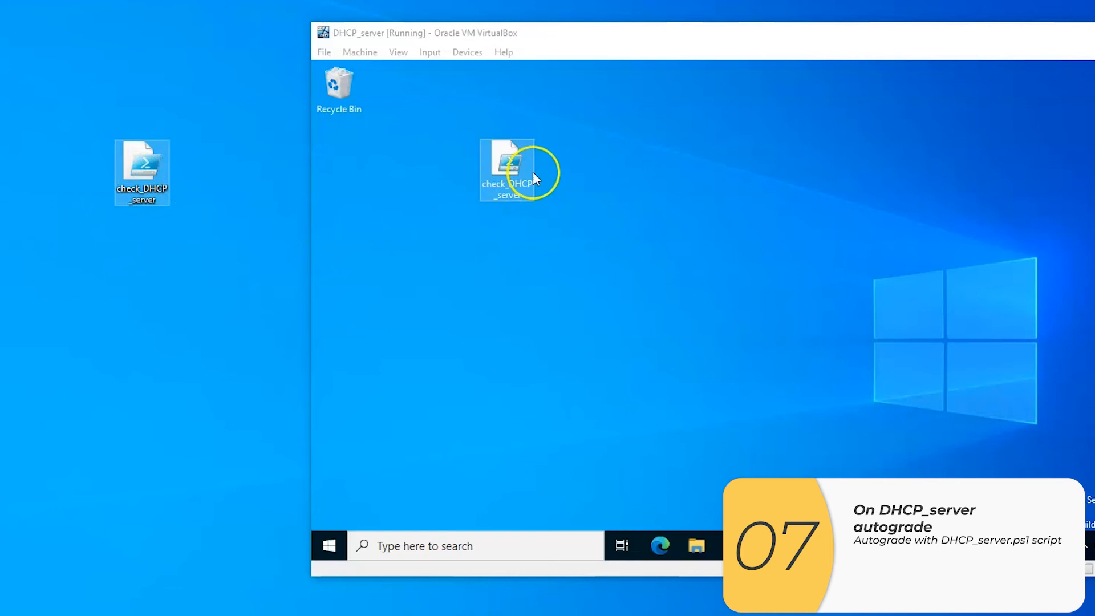
right_click(513, 156)
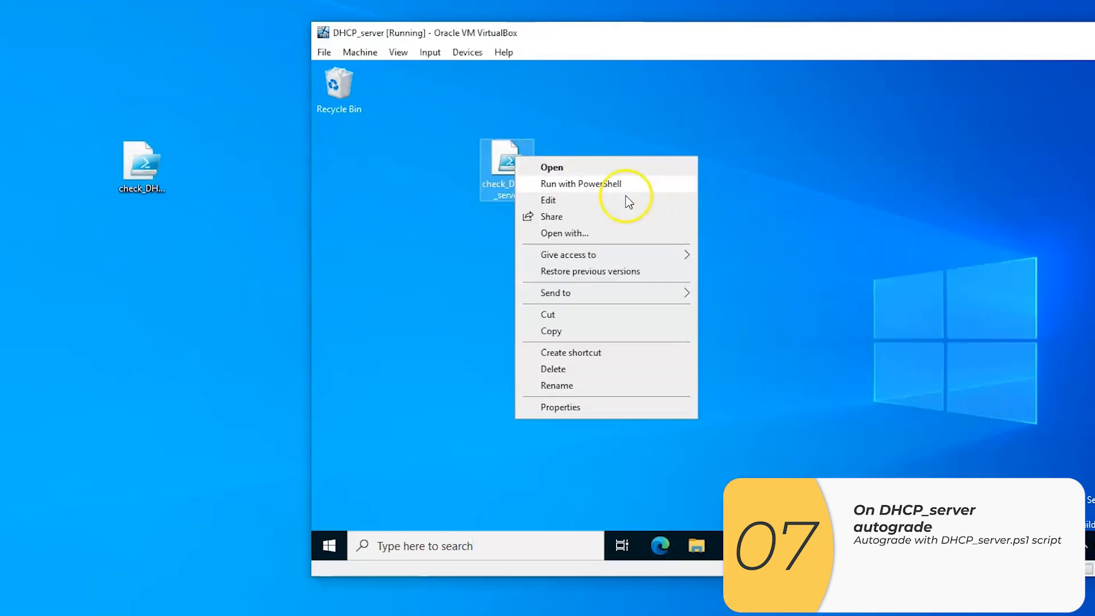
click(654, 189)
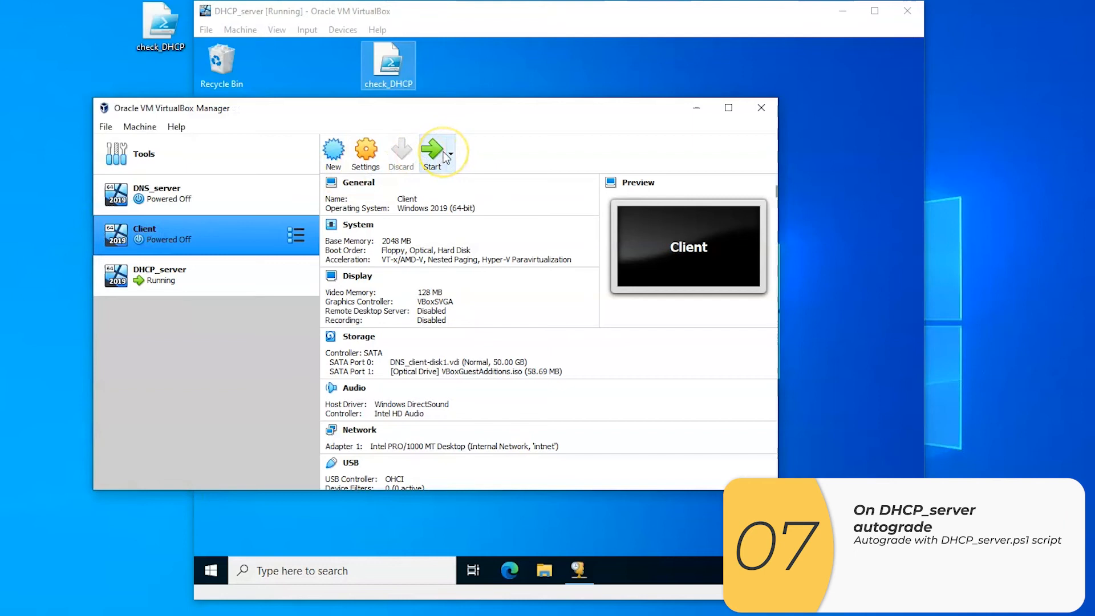
Start the Client virtual machine from the VirtualBox Manager
click(434, 153)
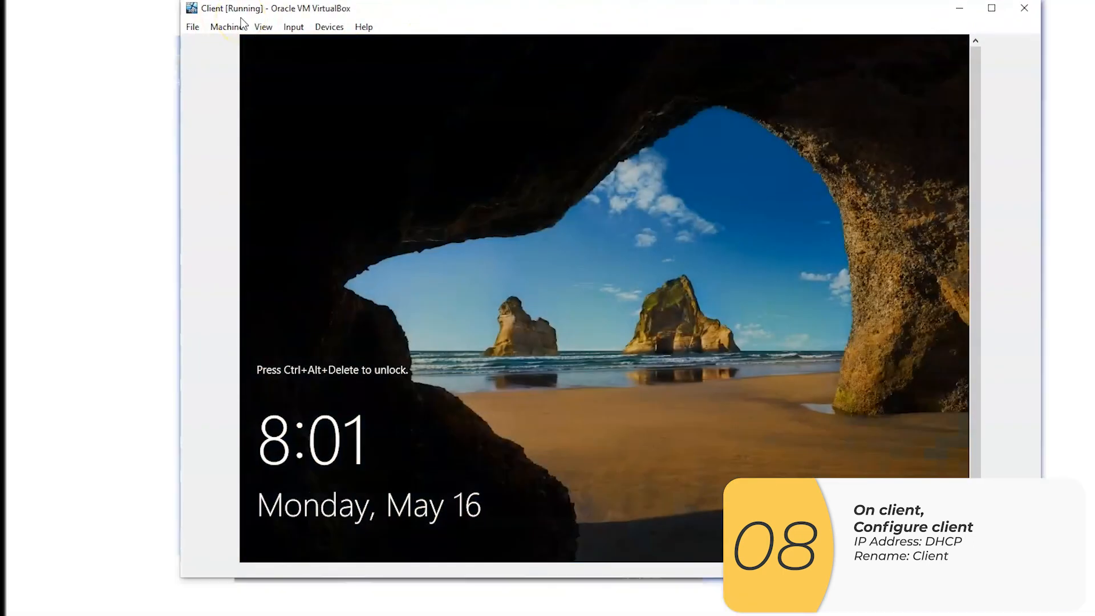
Sign in to the Client machine as Administrator with the account password and close Server Manager
click(281, 28)
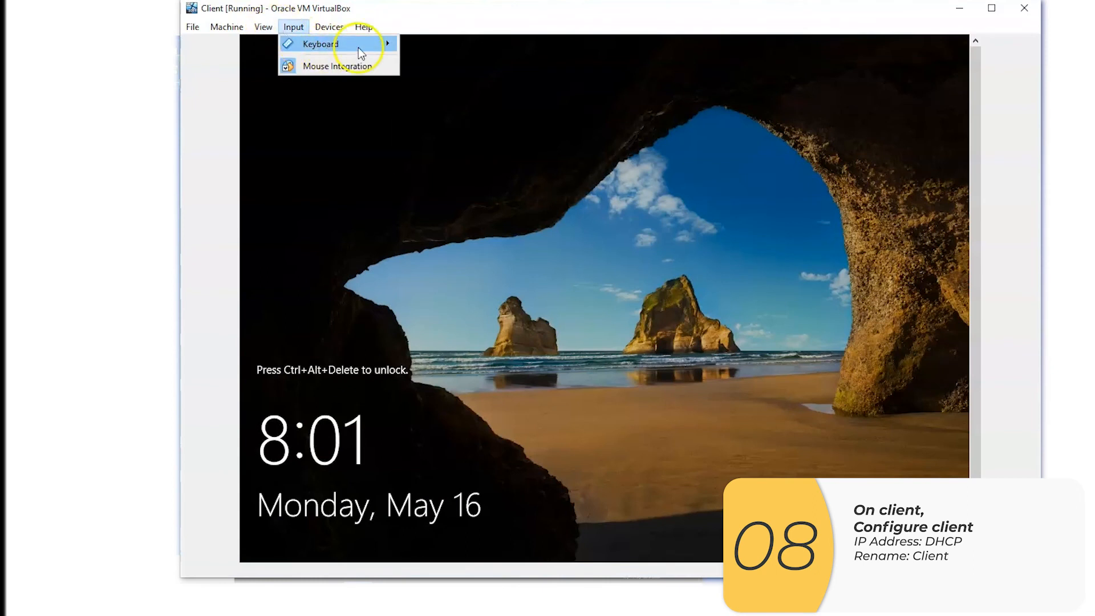
mouse_move(358, 46)
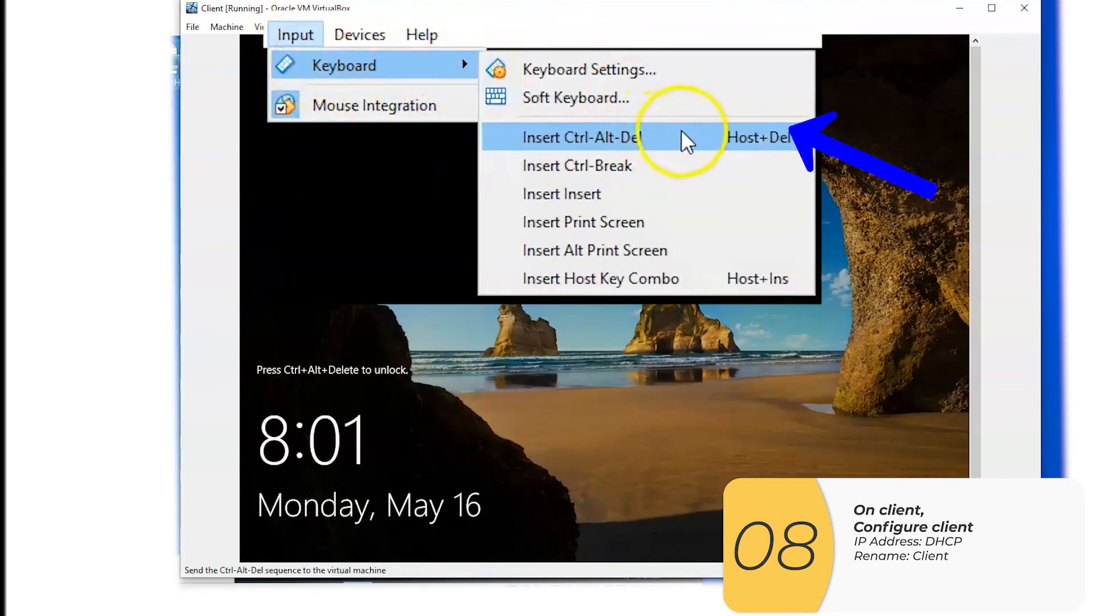
click(682, 134)
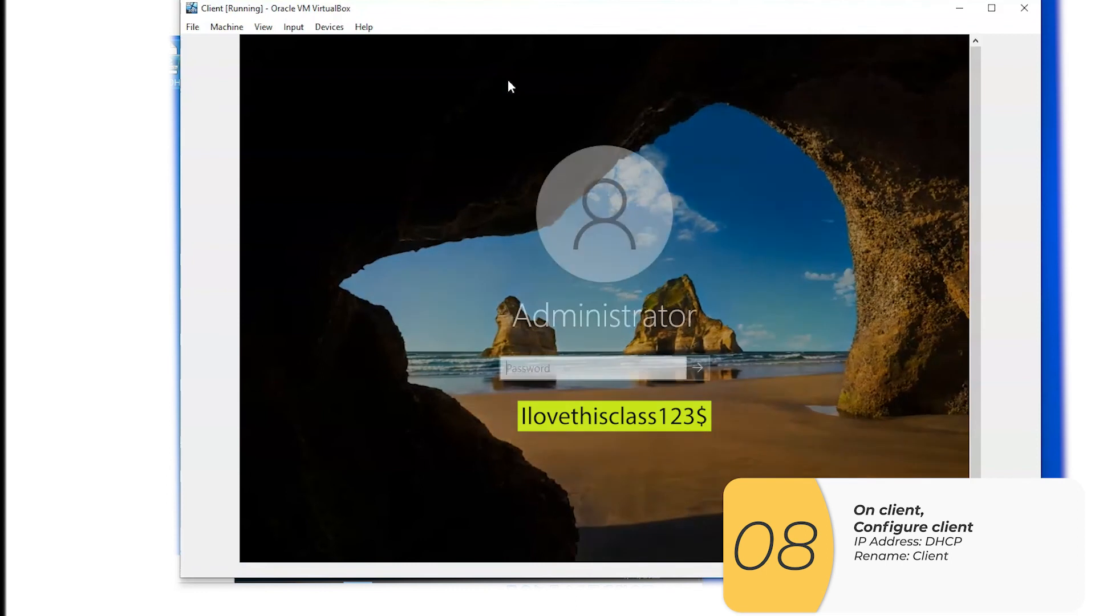
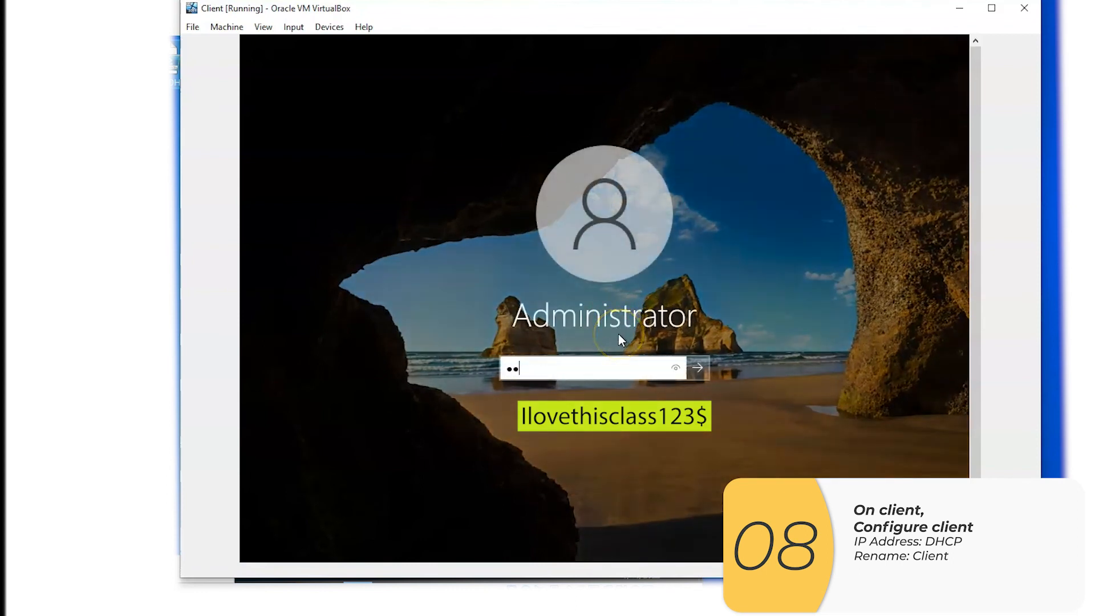
click(653, 355)
drag(673, 368, 672, 367)
click(707, 375)
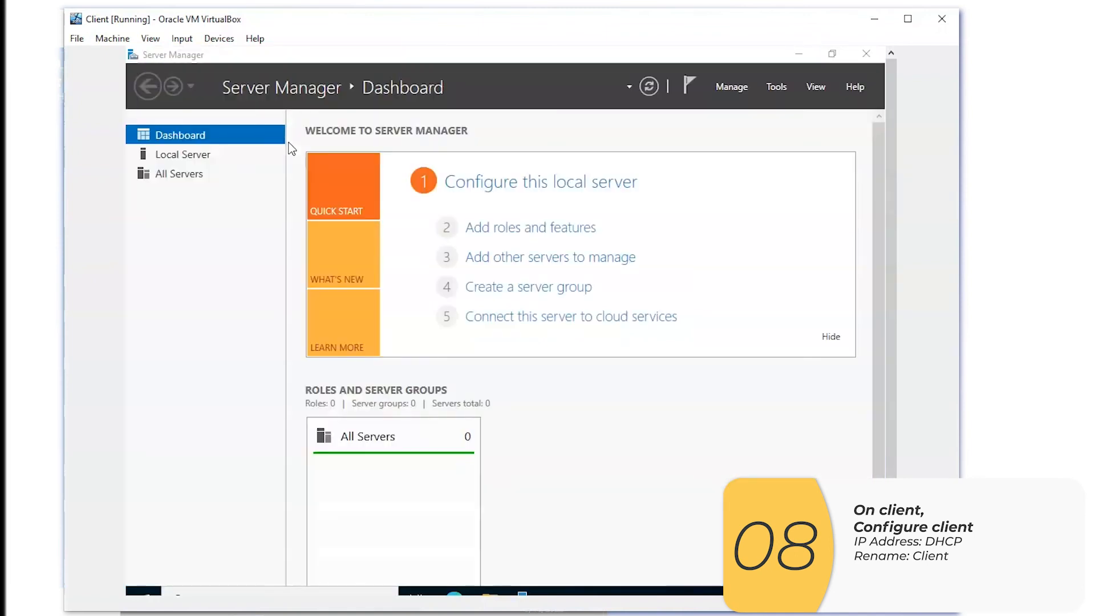
click(866, 53)
drag(349, 22, 358, 9)
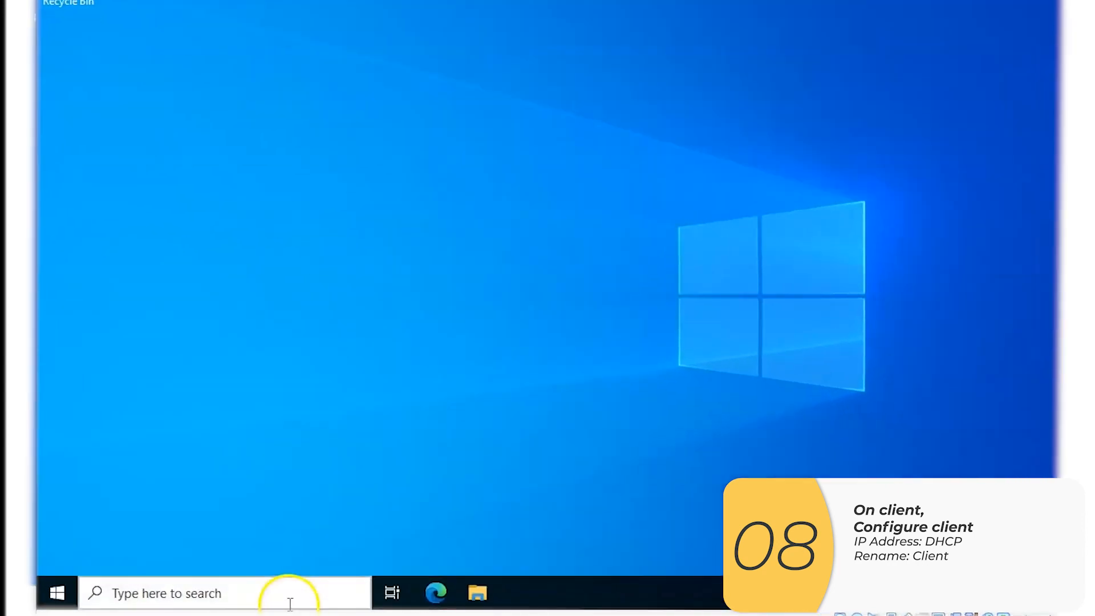
Search for ethernet on the Client machine and open the IP settings of the unidentified Ethernet network
click(339, 579)
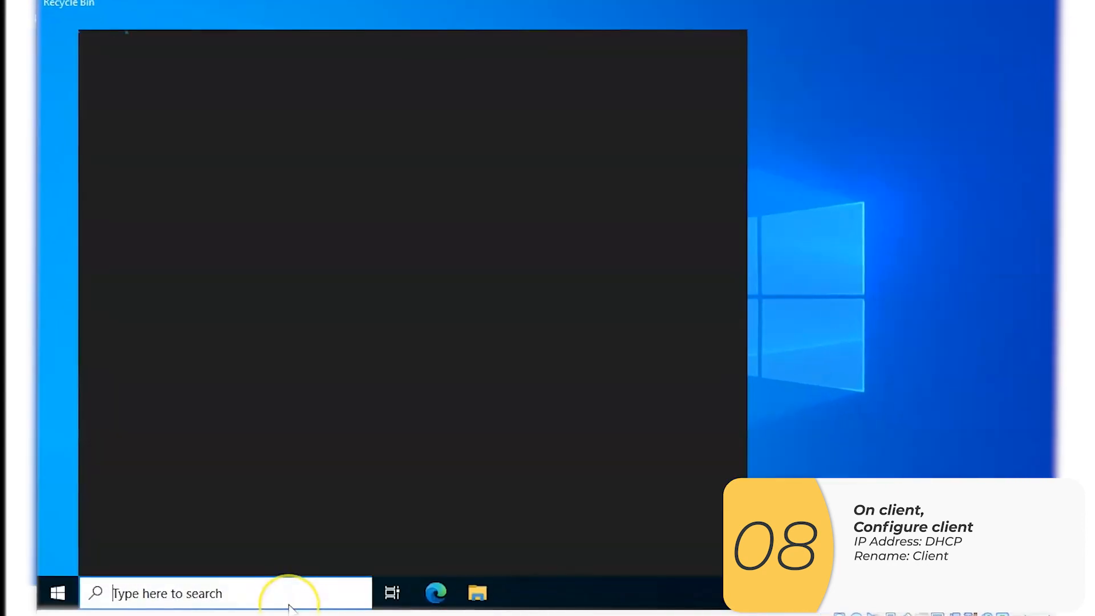
text(etherne)
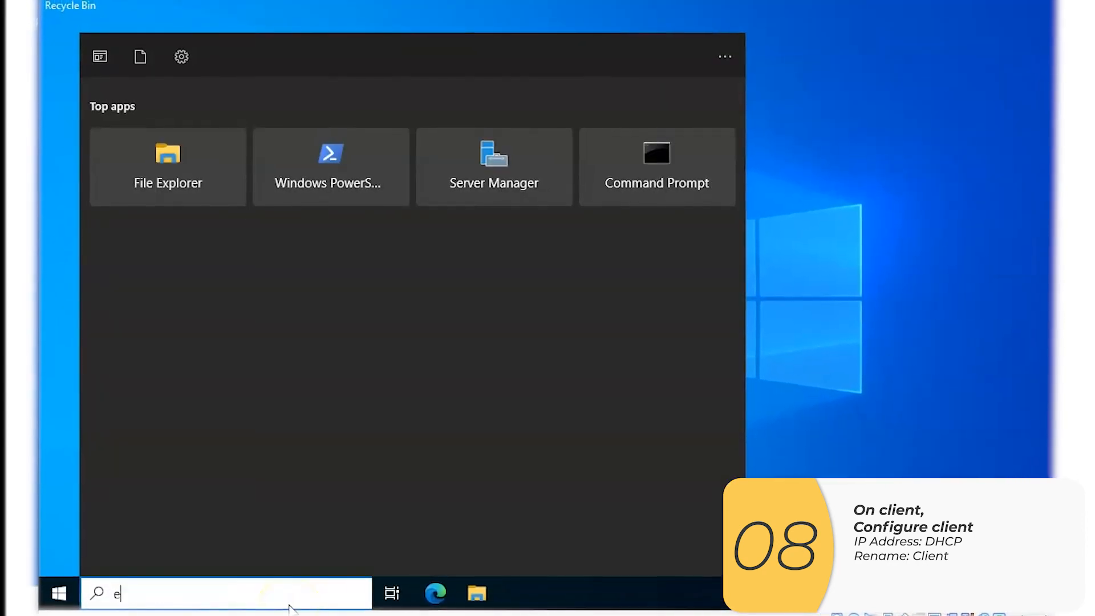
text(t)
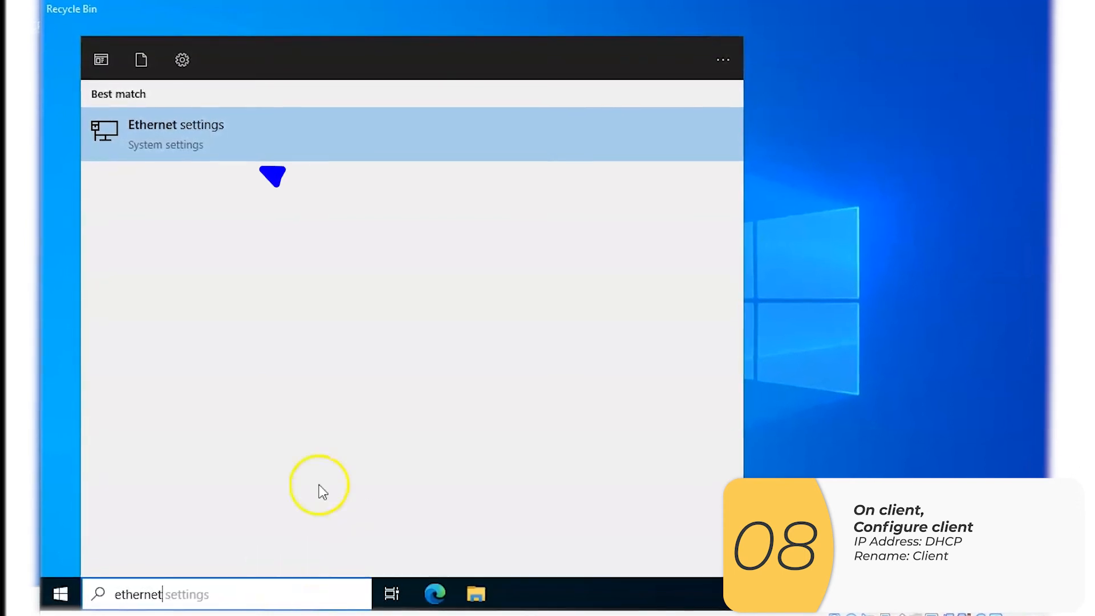
click(368, 130)
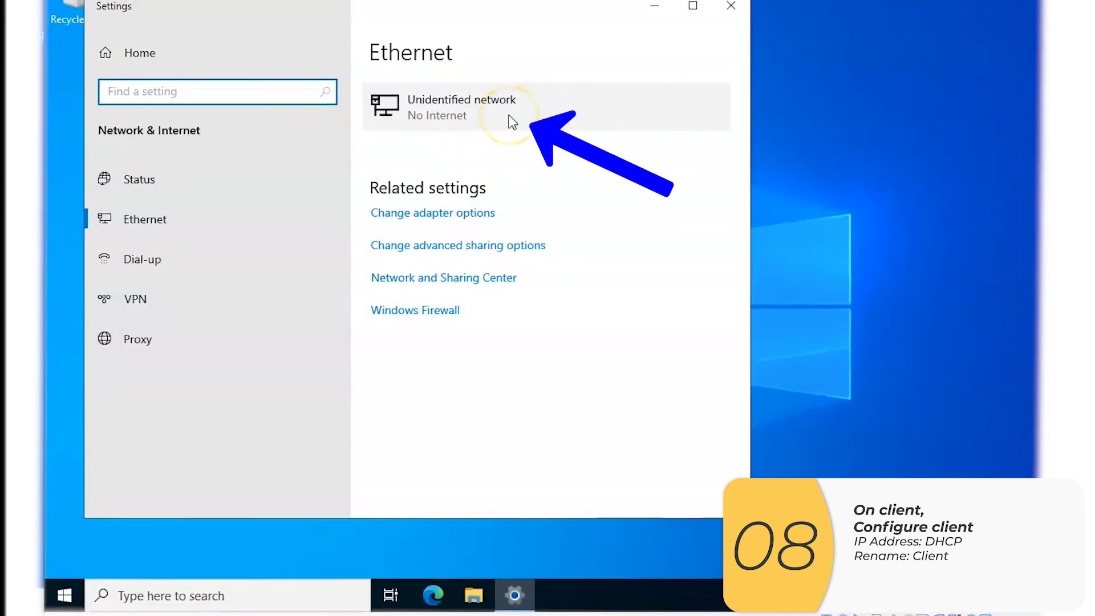
click(509, 117)
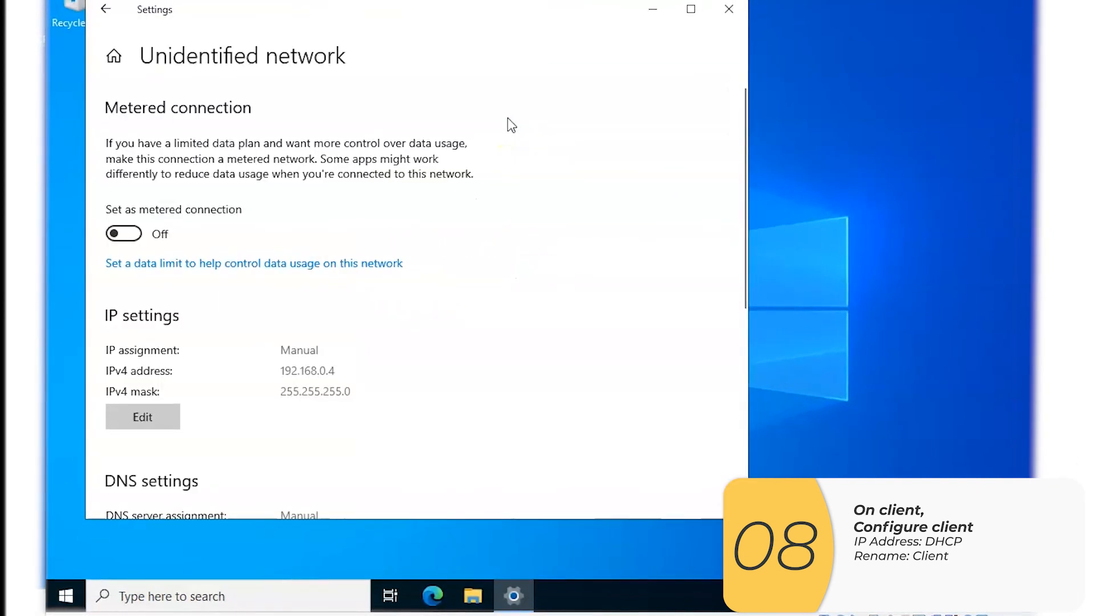
scroll(410, 254, down, 2)
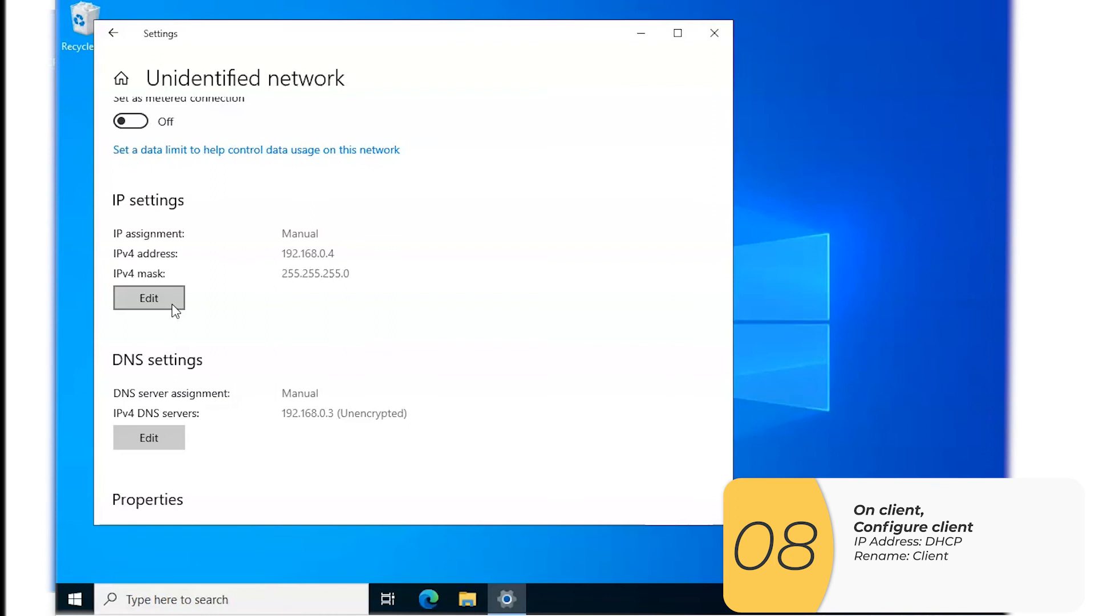
Switch the network's IP assignment to Automatic (DHCP) and save the change
click(173, 303)
click(436, 201)
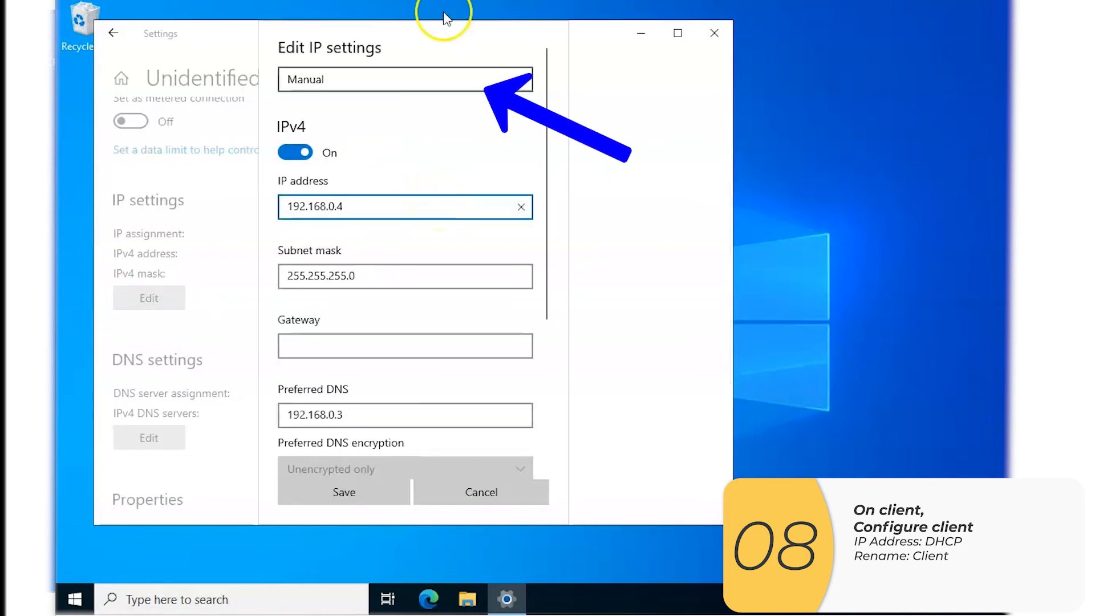
click(528, 82)
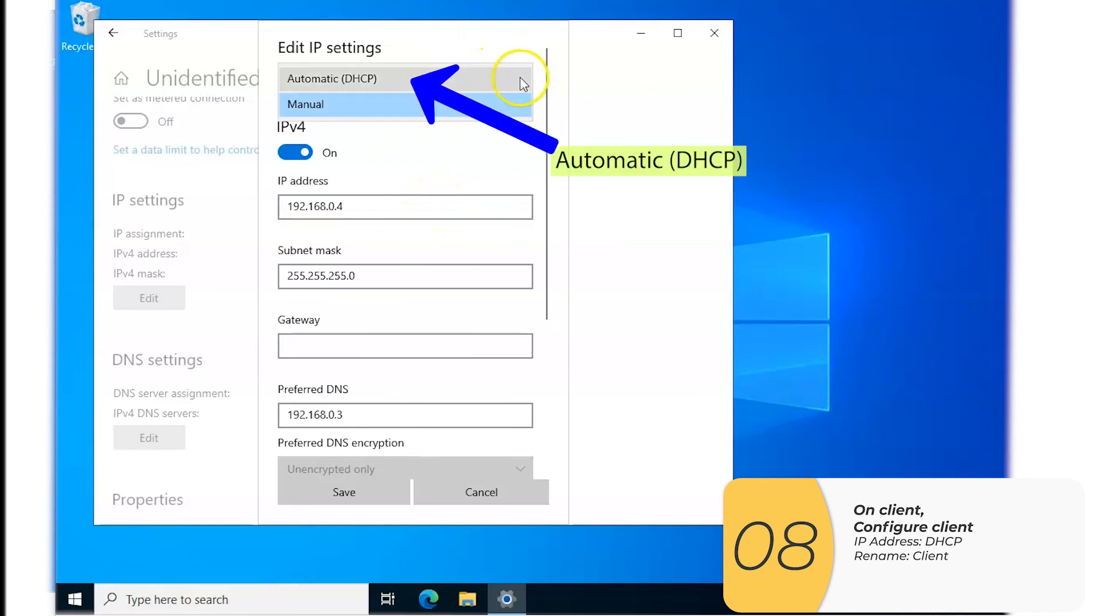
click(486, 80)
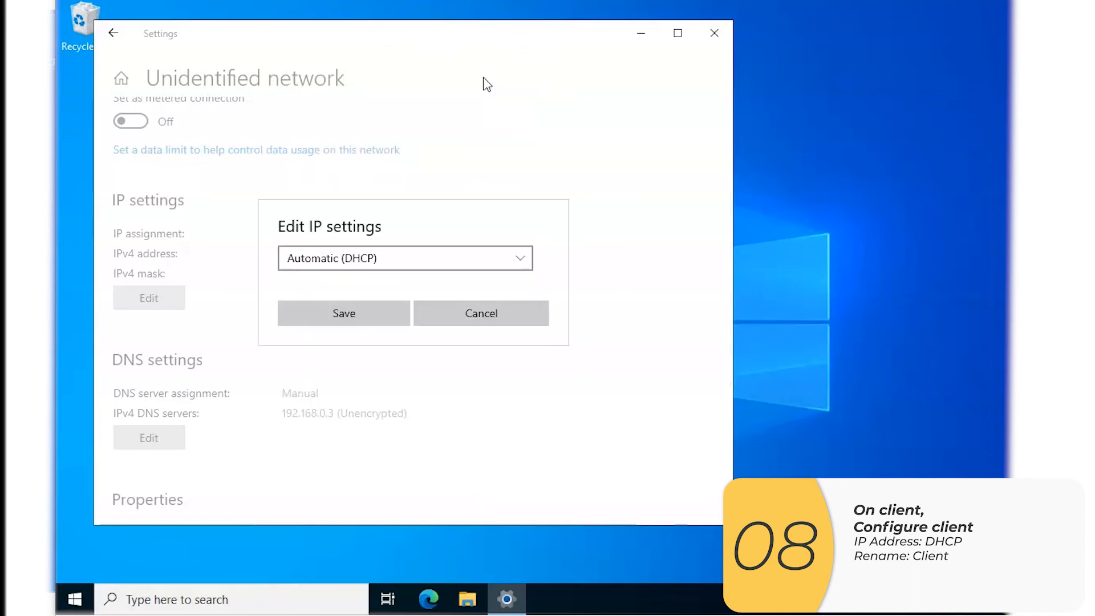
click(389, 312)
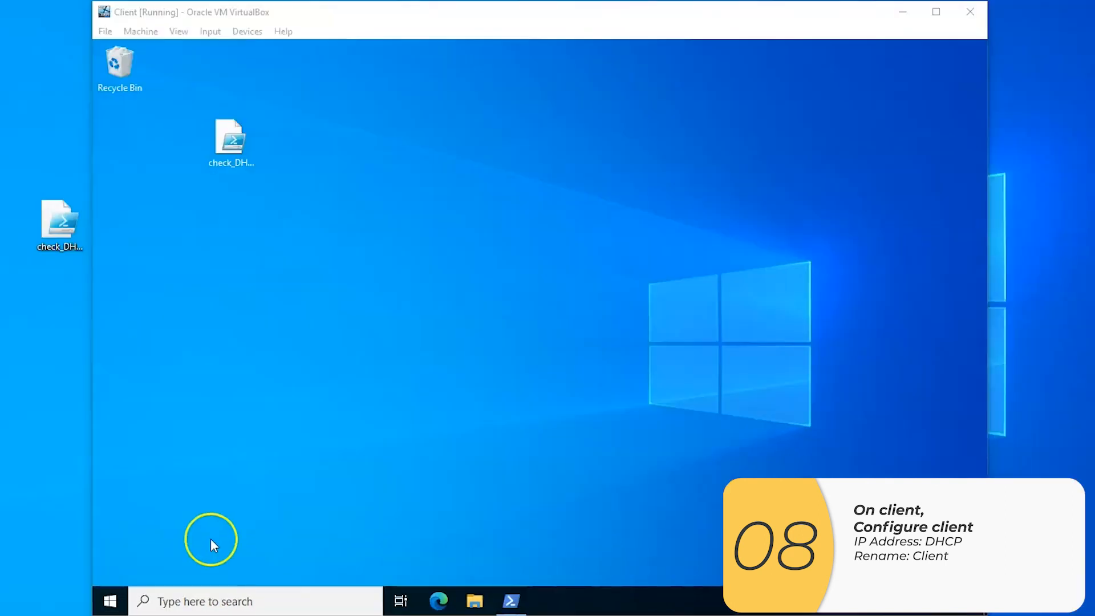
Rename the Client machine's PC to client and restart it immediately with the reason Other (Unplanned)
click(225, 599)
text(rename)
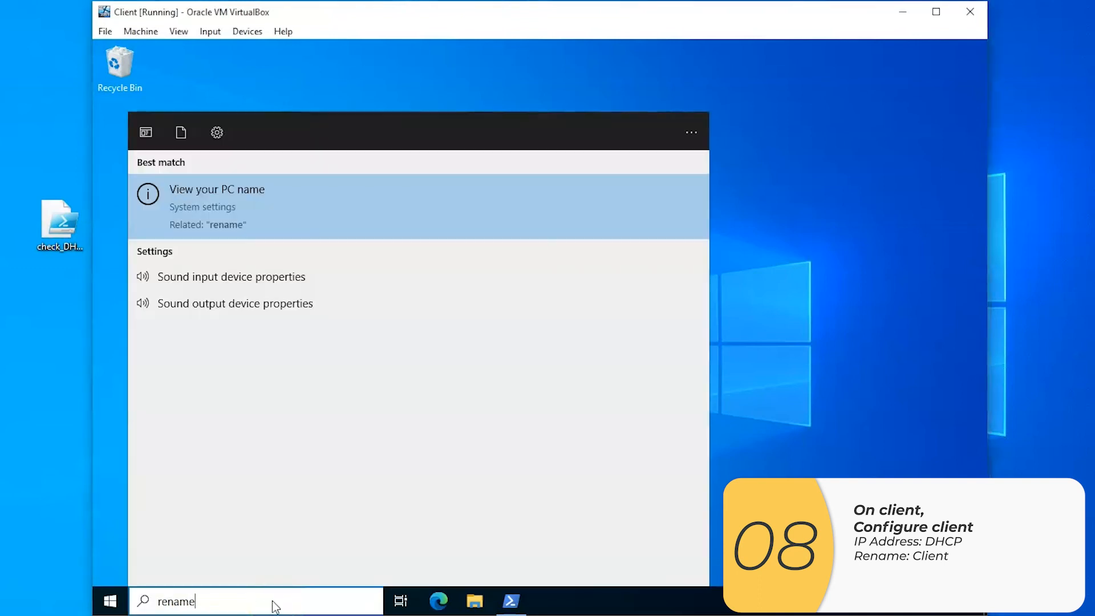
click(309, 199)
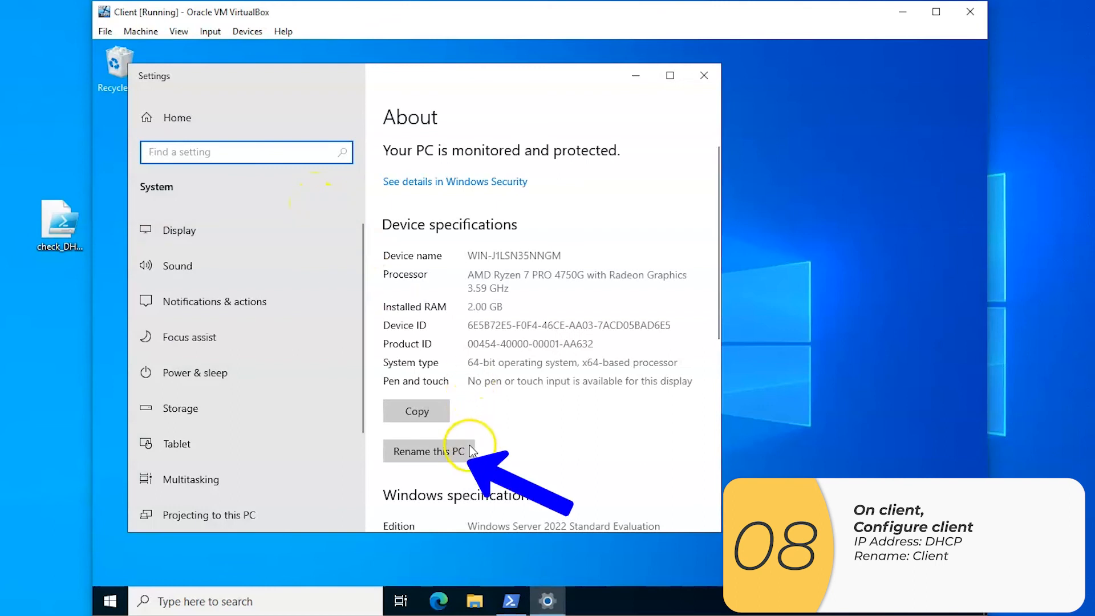
click(466, 452)
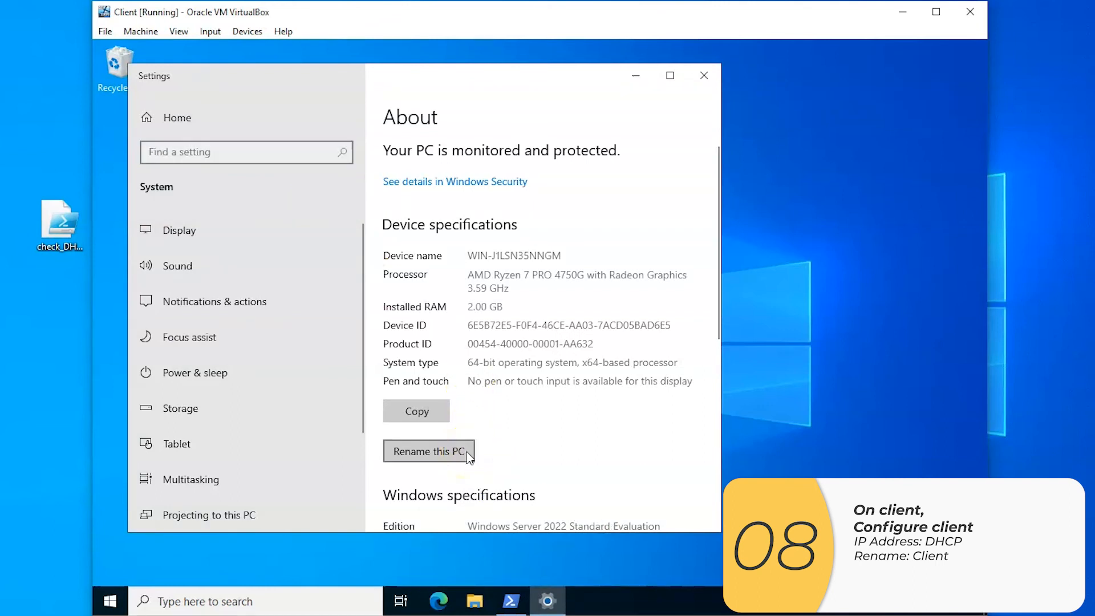
text(client)
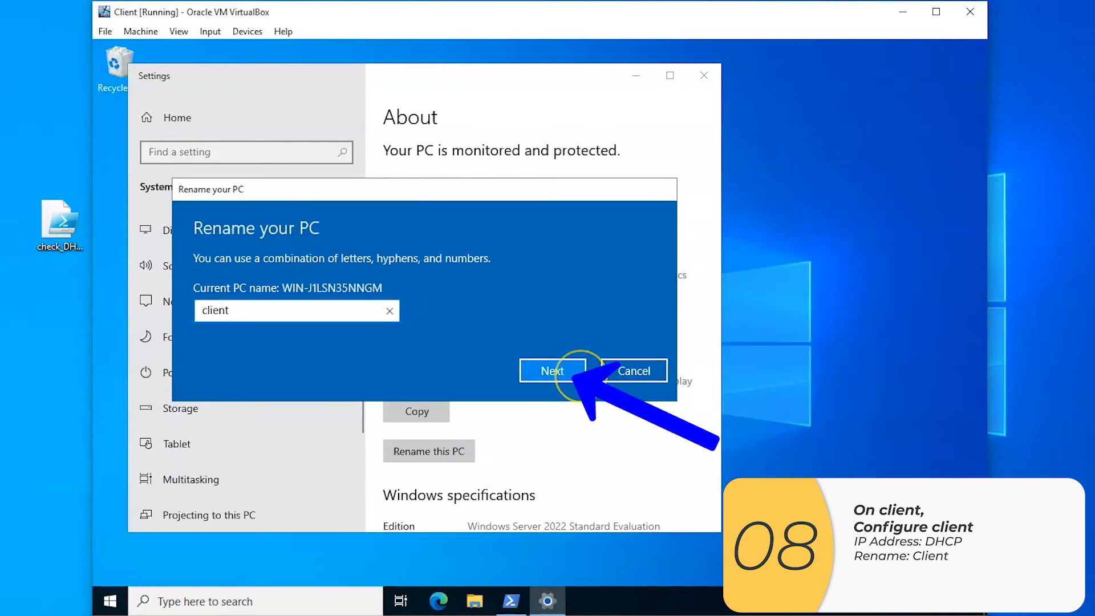
click(581, 374)
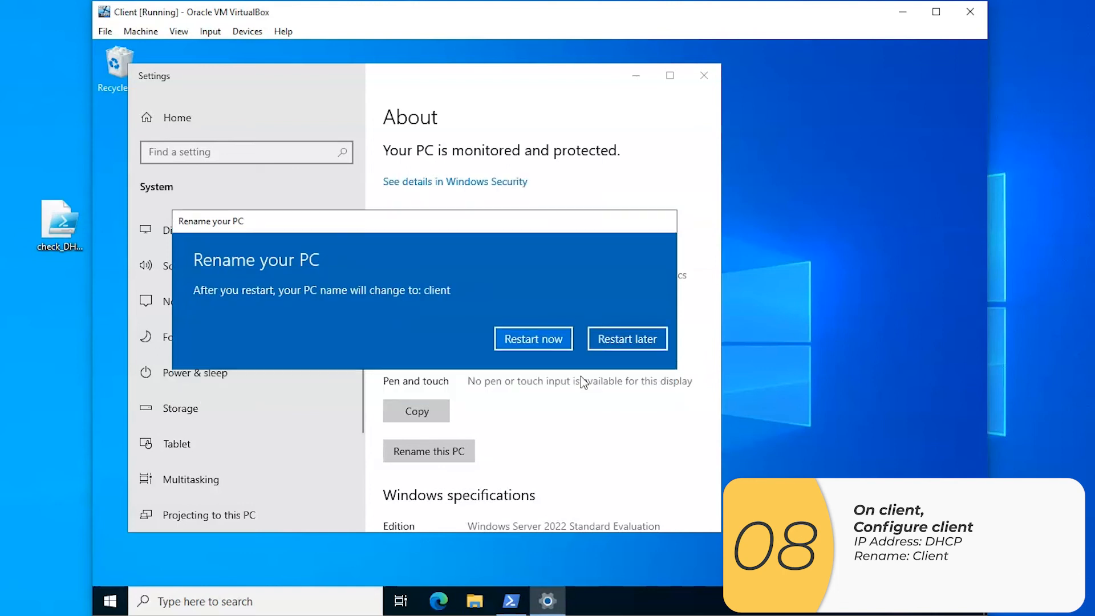
click(565, 340)
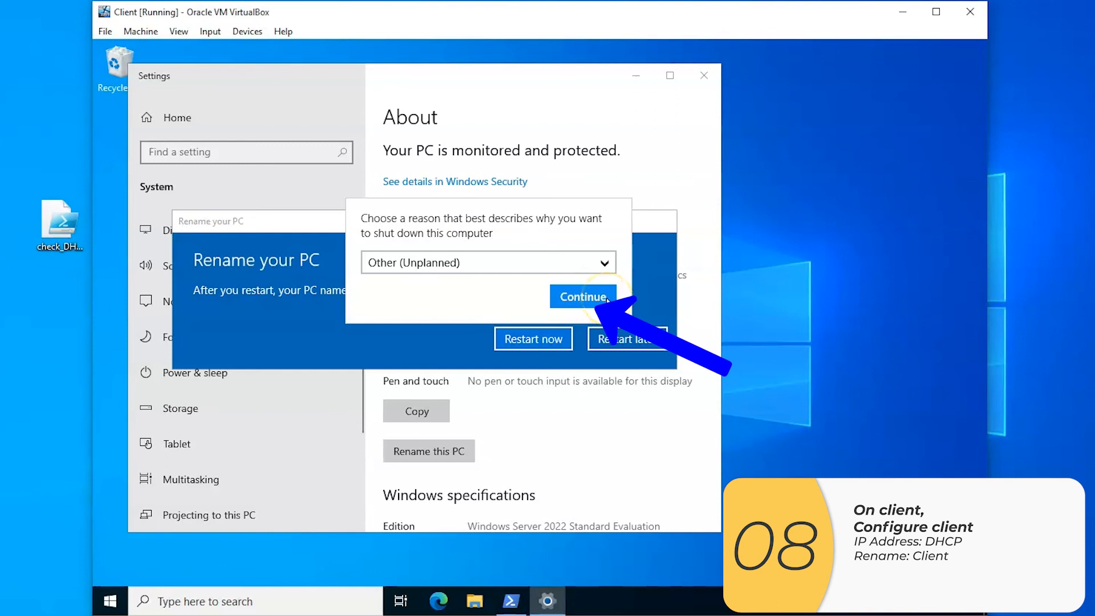
click(607, 297)
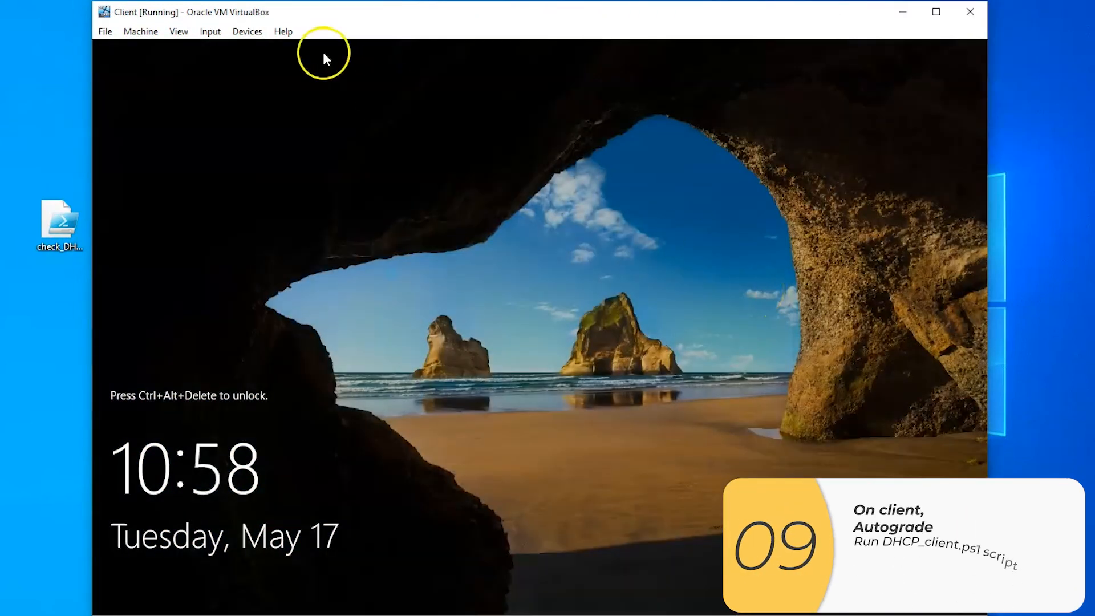
Unlock the restarted Client machine with the Administrator password and close Server Manager
click(210, 31)
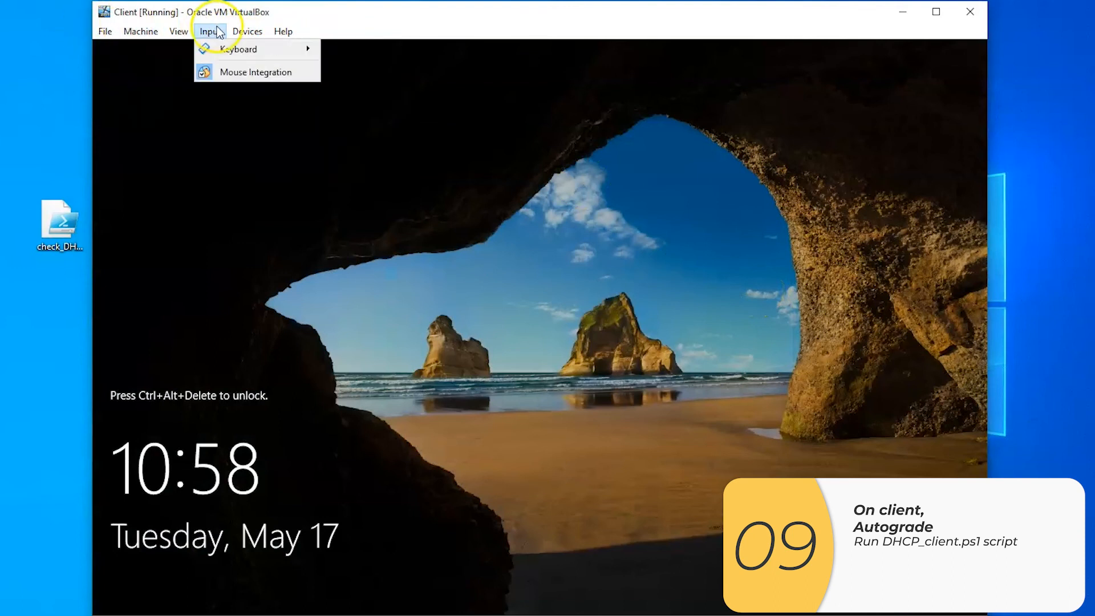
mouse_move(243, 49)
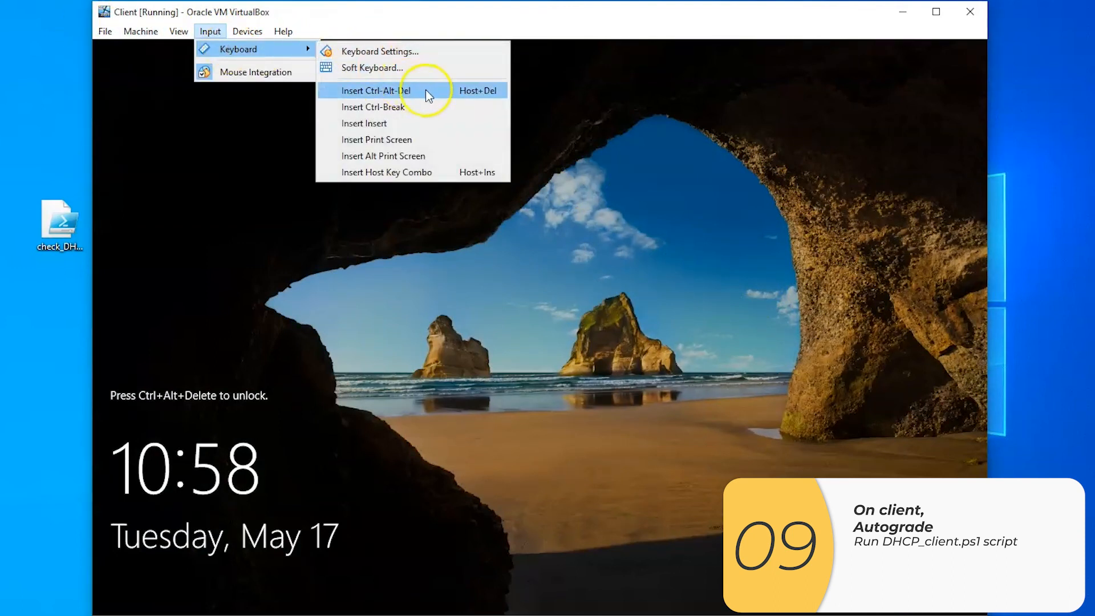
click(425, 91)
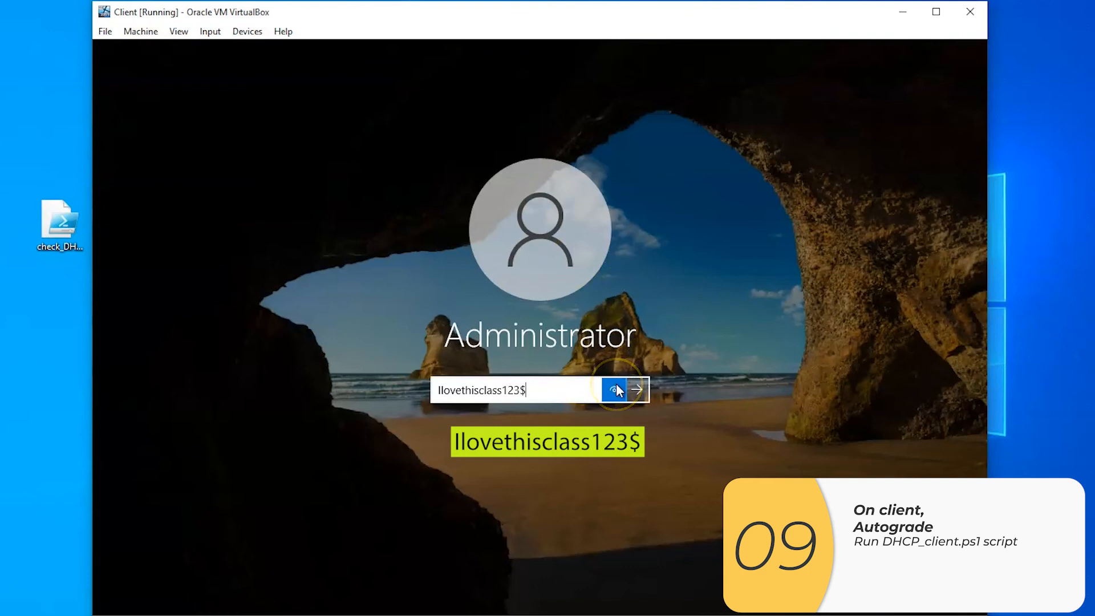
click(637, 390)
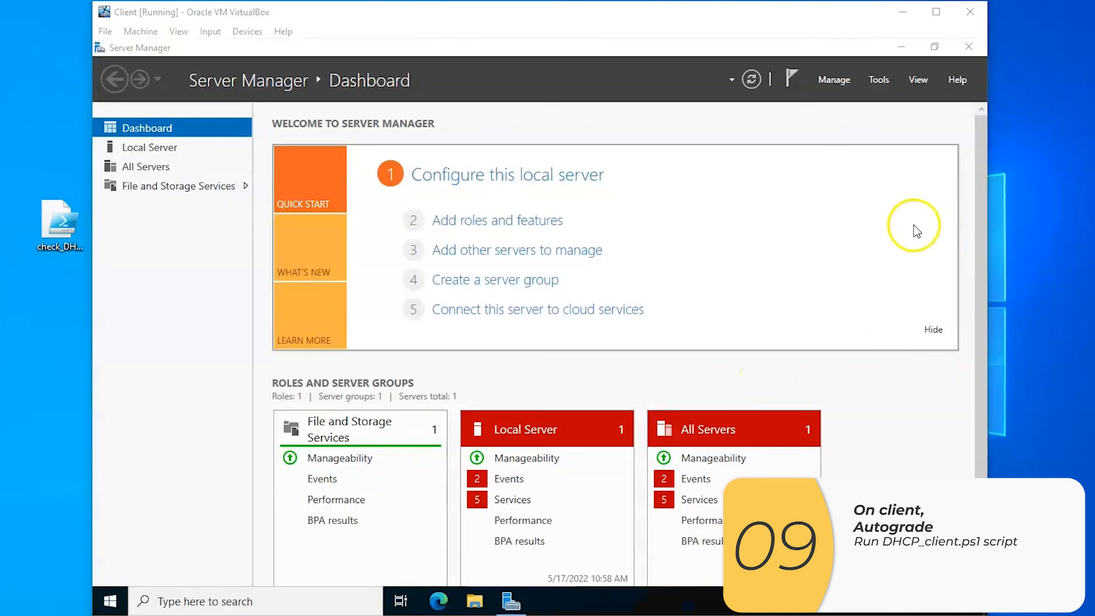
click(967, 47)
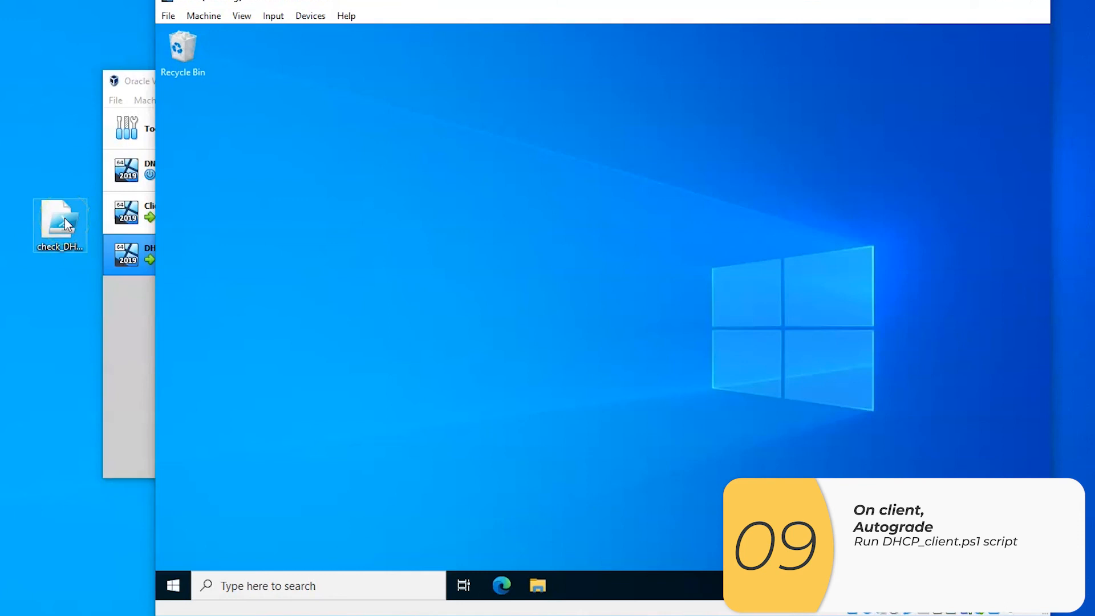
Copy the check_DHCP_client script from the host desktop into the Client machine and run it there with PowerShell
click(65, 220)
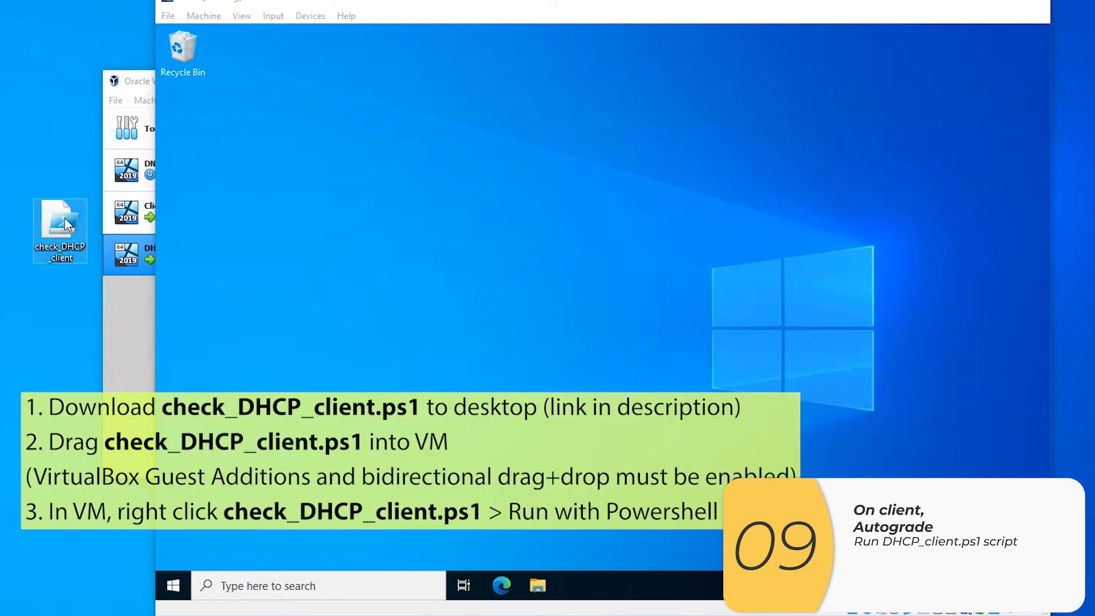
drag(63, 217, 371, 183)
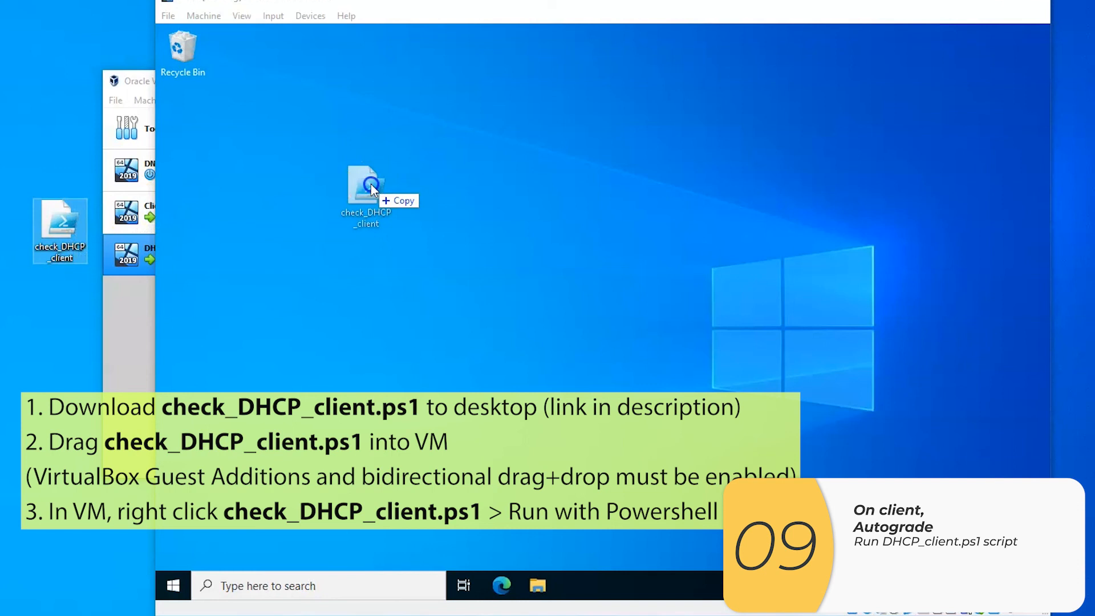
drag(370, 184, 374, 238)
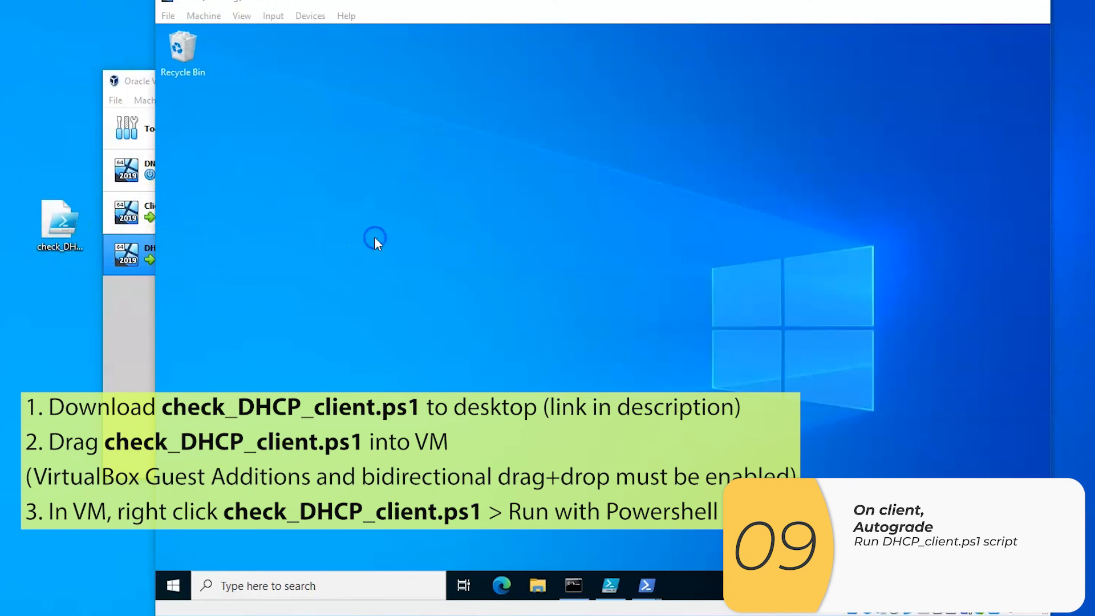
right_click(402, 206)
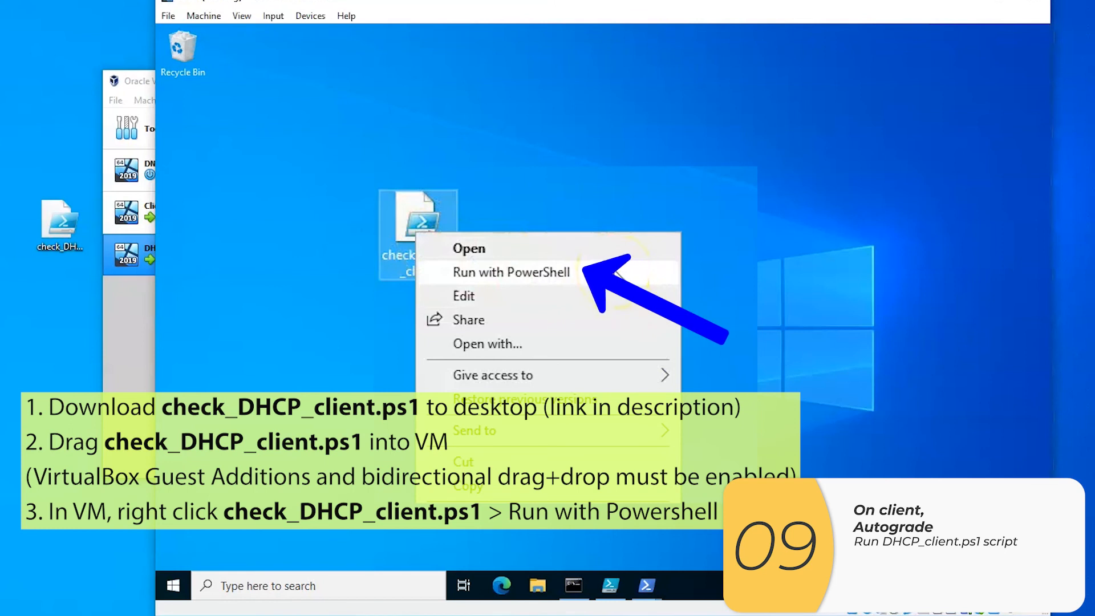
click(542, 238)
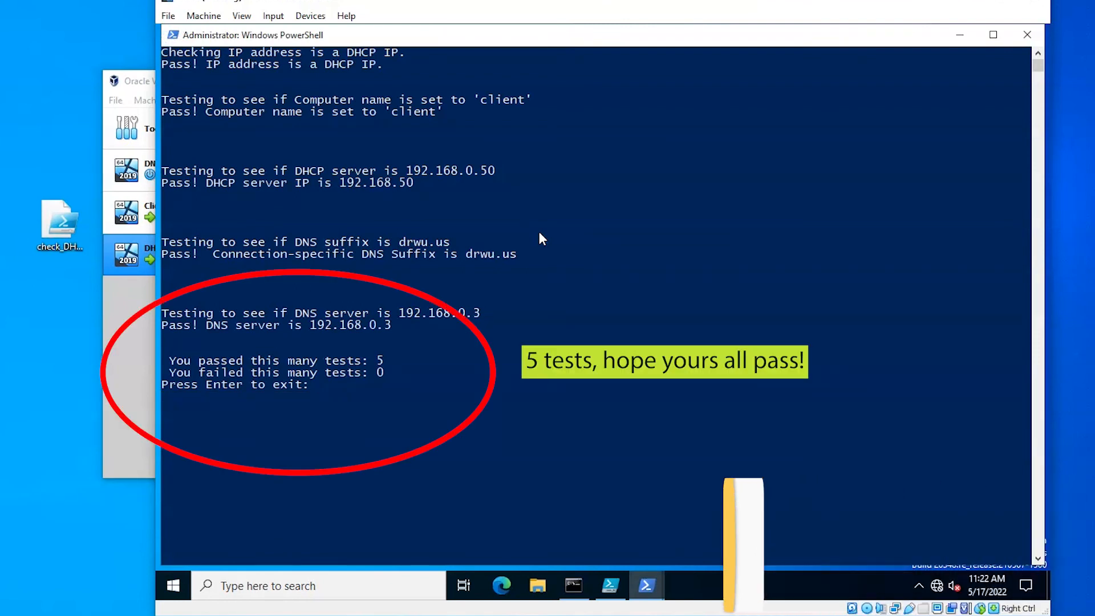
Open Windows PowerShell on the Client machine
click(201, 596)
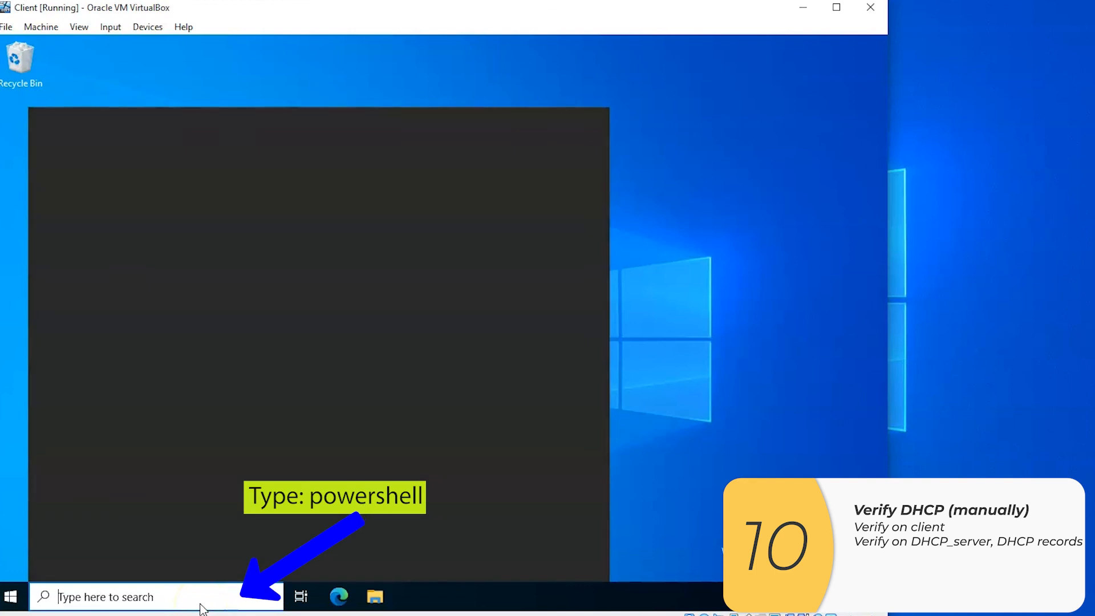
text(power)
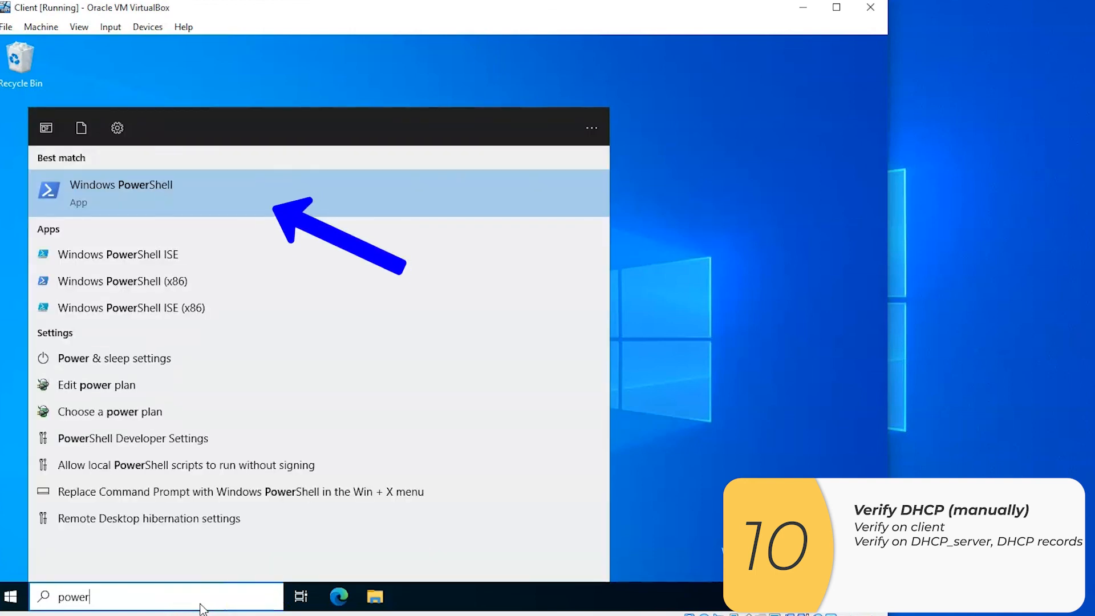
key(Return)
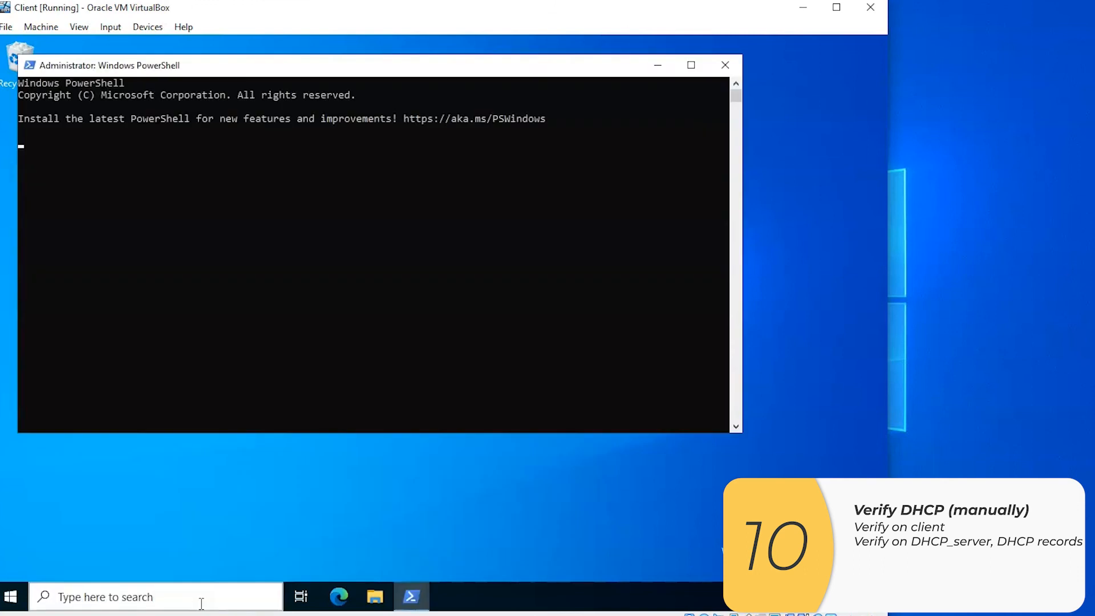
Run ipconfig /all on the Client machine and check its IPv4 address, DHCP server, DNS server, DNS suffix and host name
text(ip)
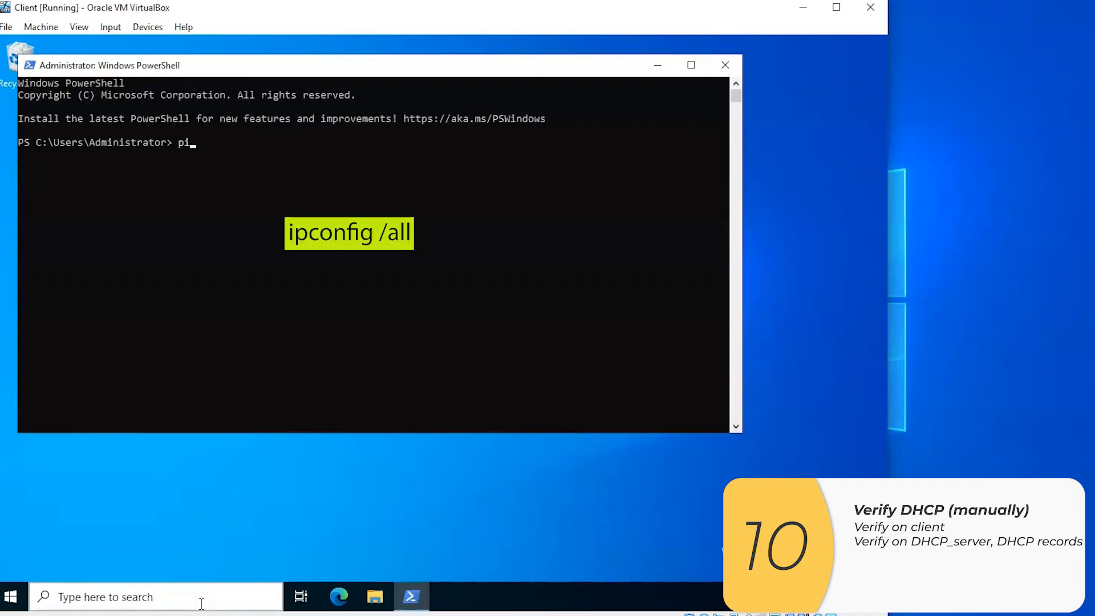
text(config /all)
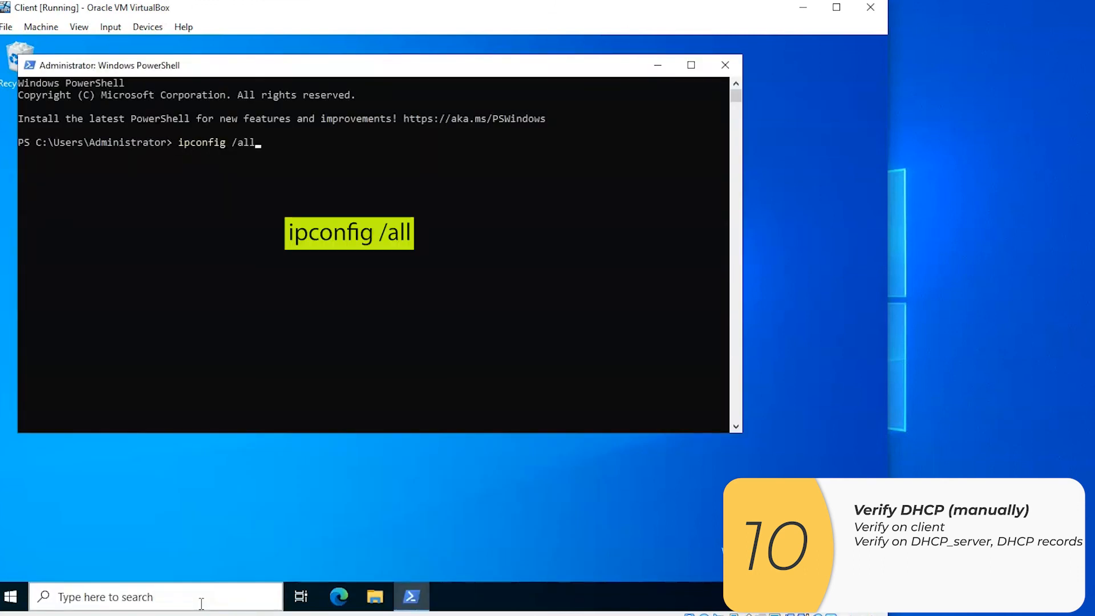
key(Return)
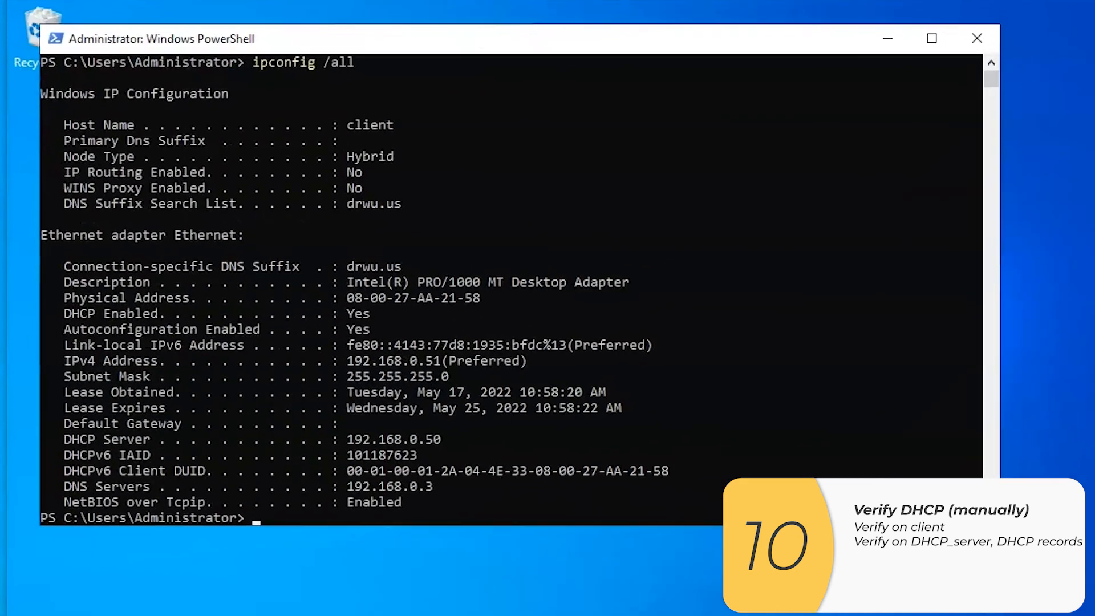
click(533, 357)
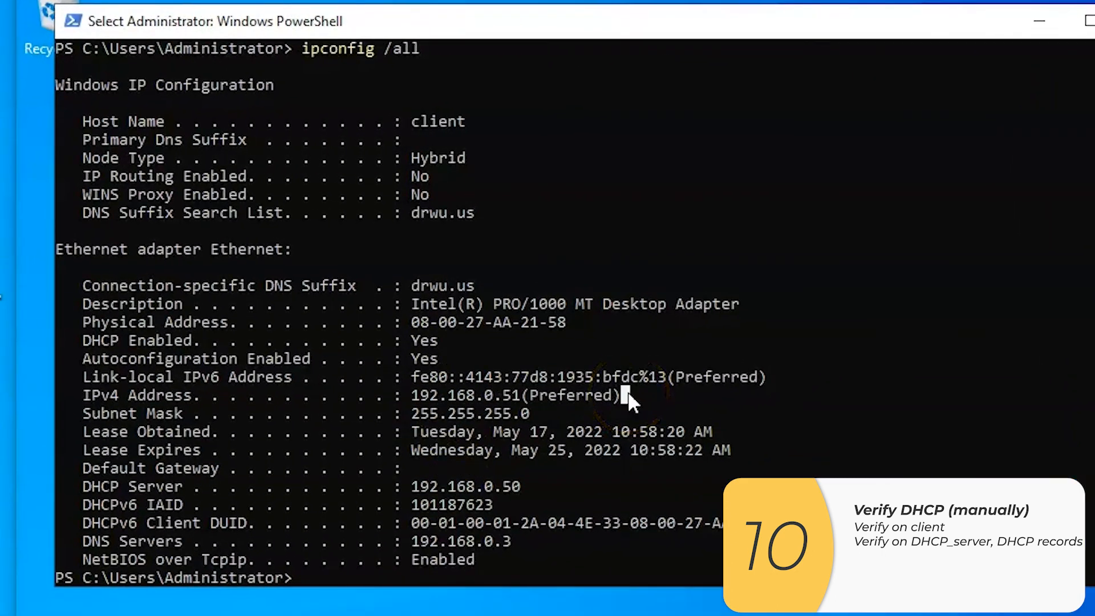
click(617, 408)
click(561, 492)
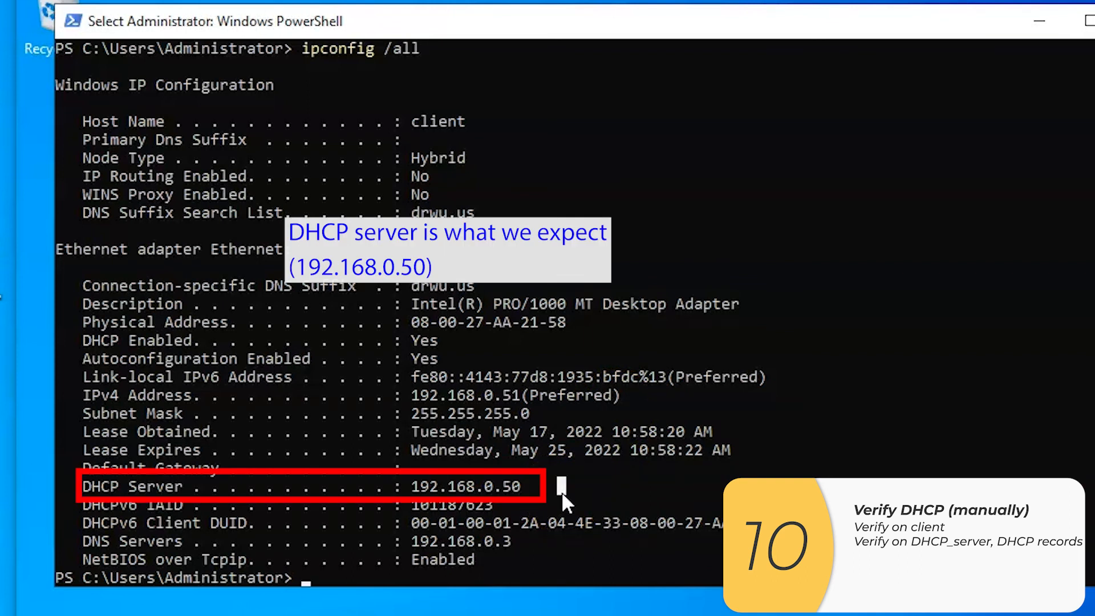
click(528, 549)
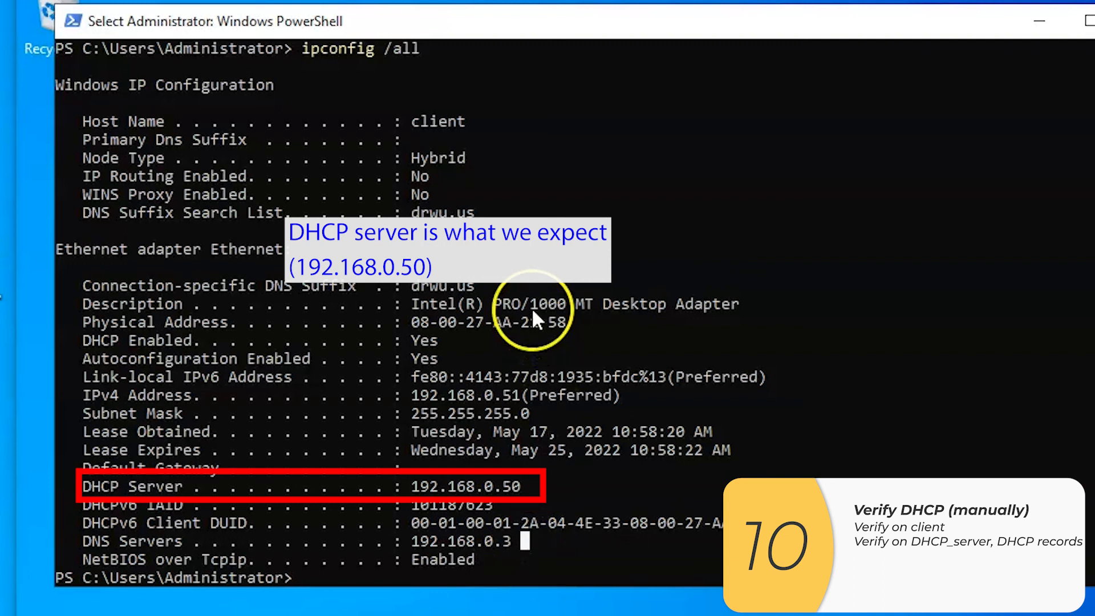
click(532, 282)
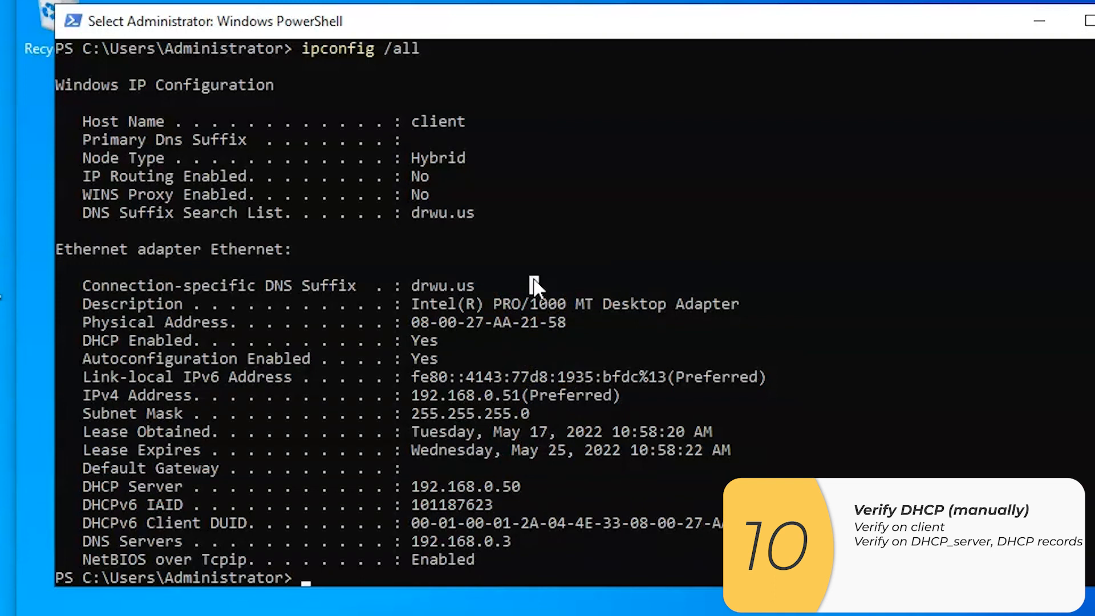
click(524, 136)
click(512, 49)
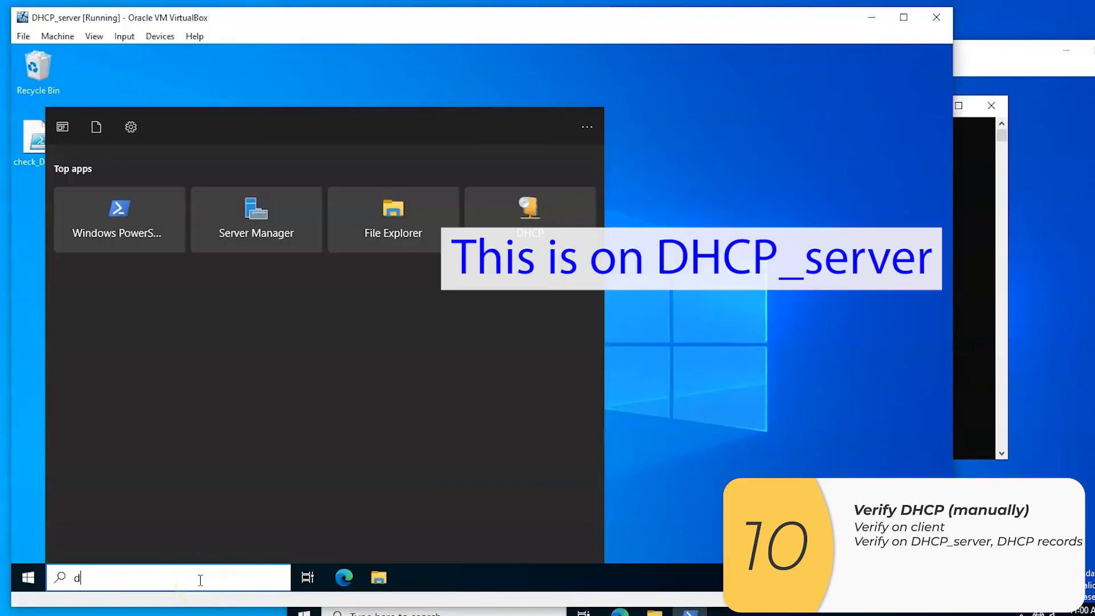
Switch to the DHCP_server machine, open the DHCP management console there and widen its console tree
text(dhcp)
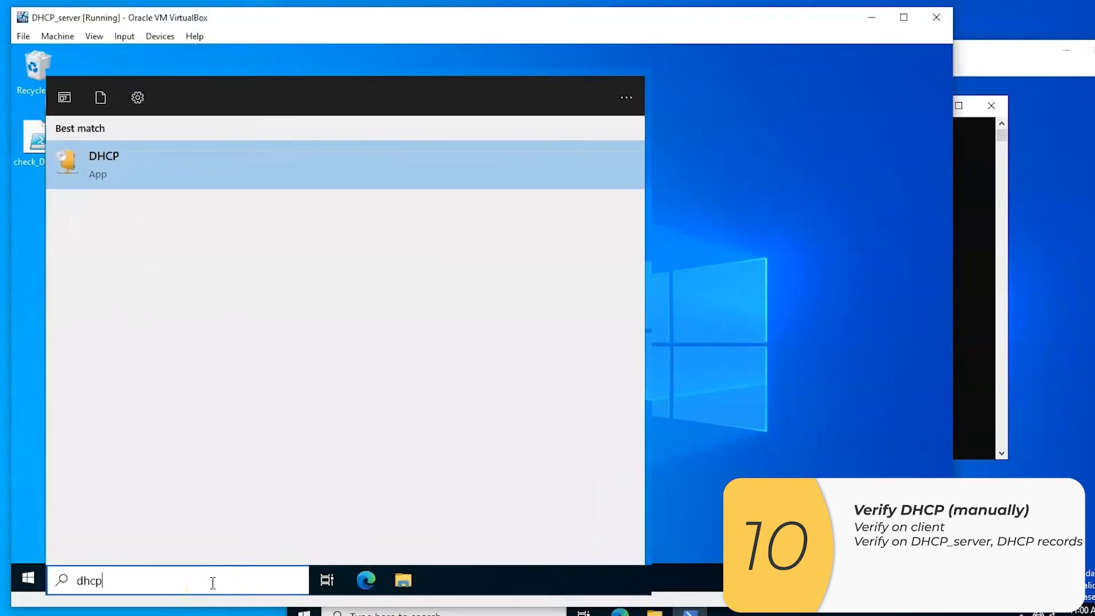
key(Return)
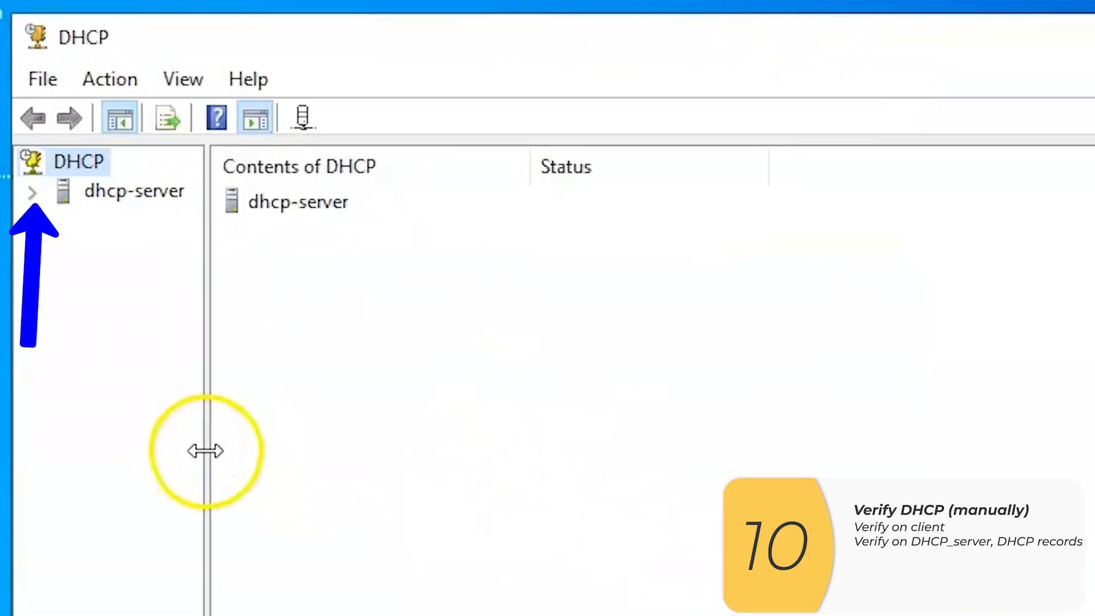
drag(205, 451, 629, 451)
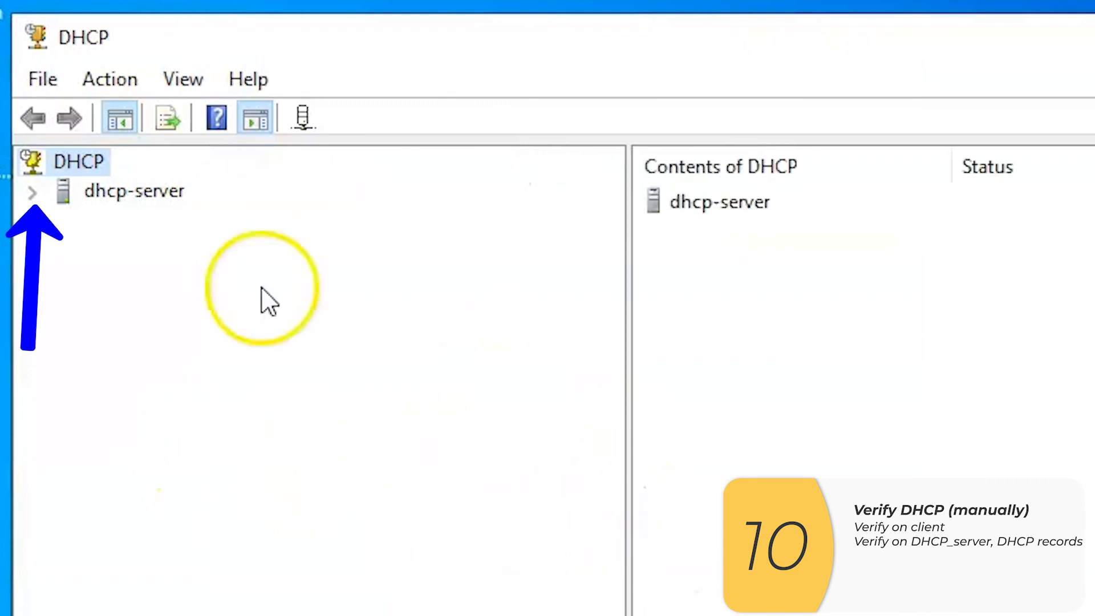
Show the address leases of the IPv4 scope dhcp_scope on dhcp-server and check the client's lease record
click(31, 195)
click(63, 221)
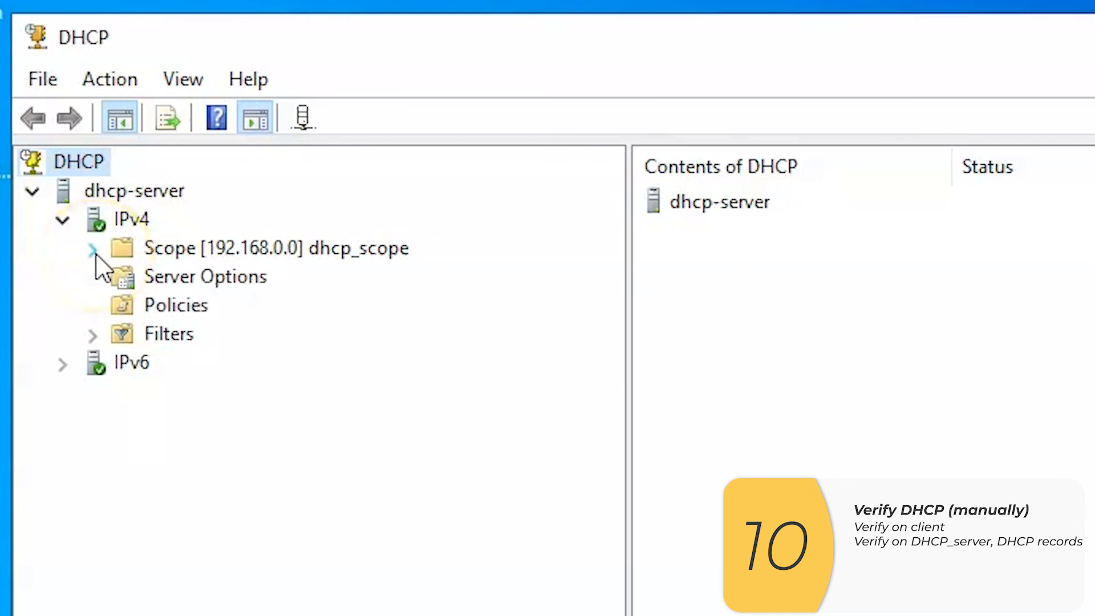
click(94, 251)
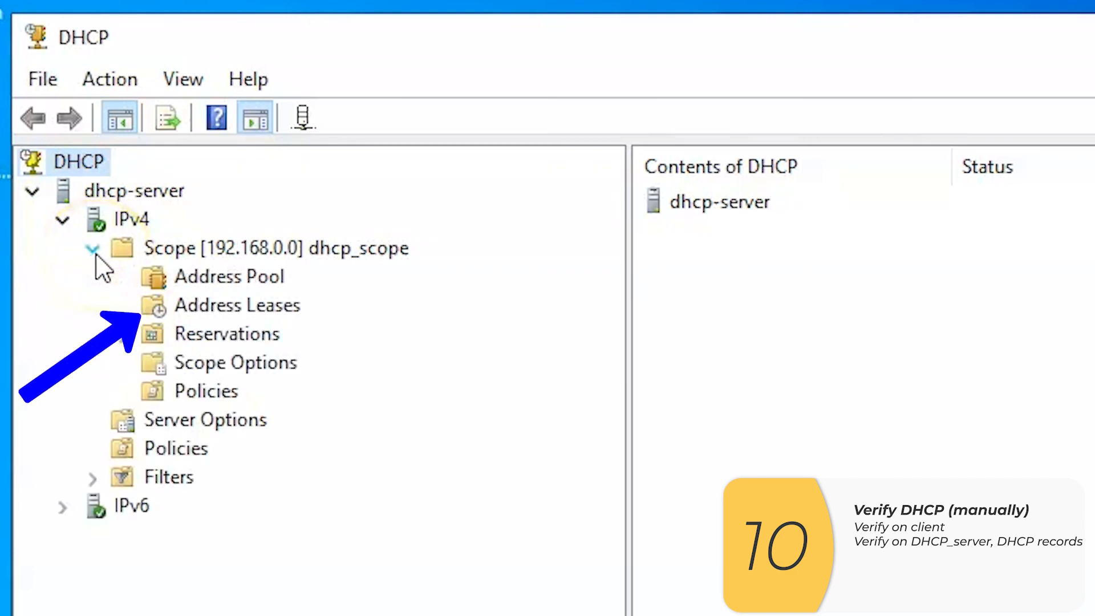
click(274, 313)
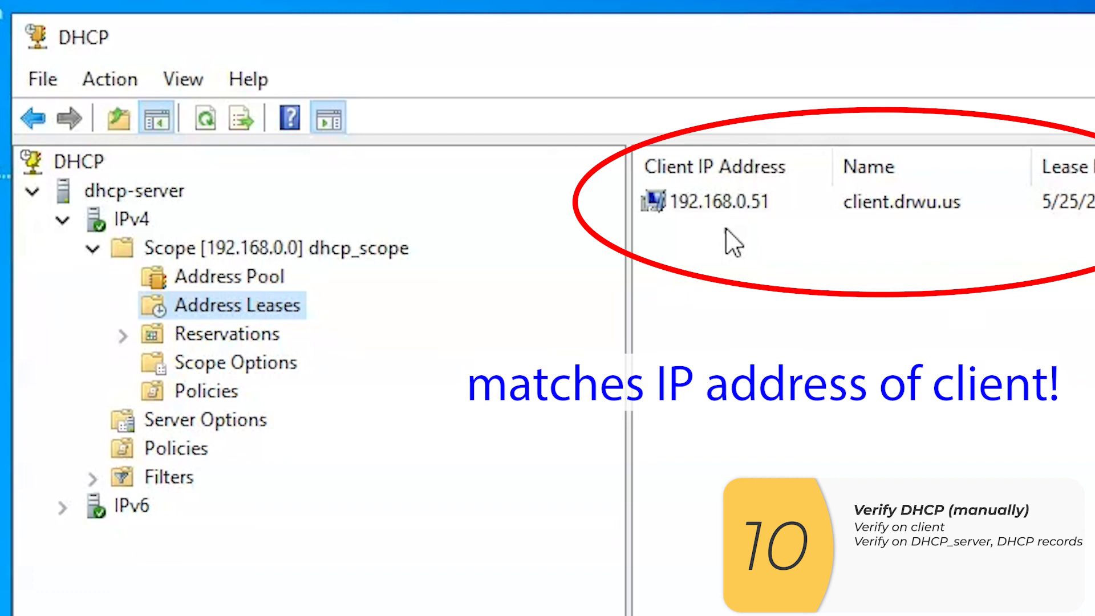
click(665, 301)
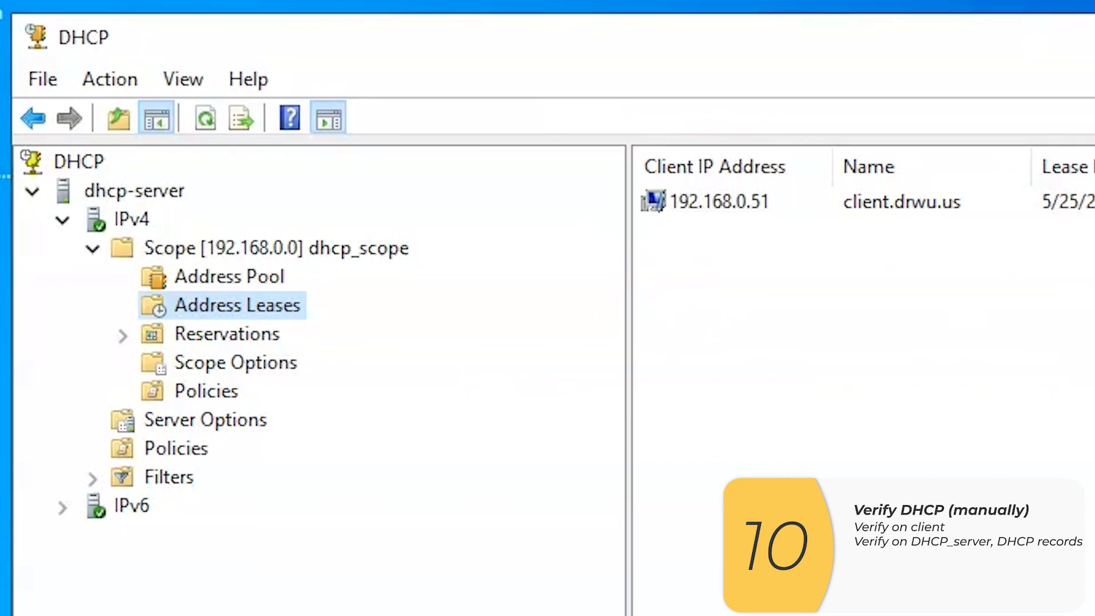